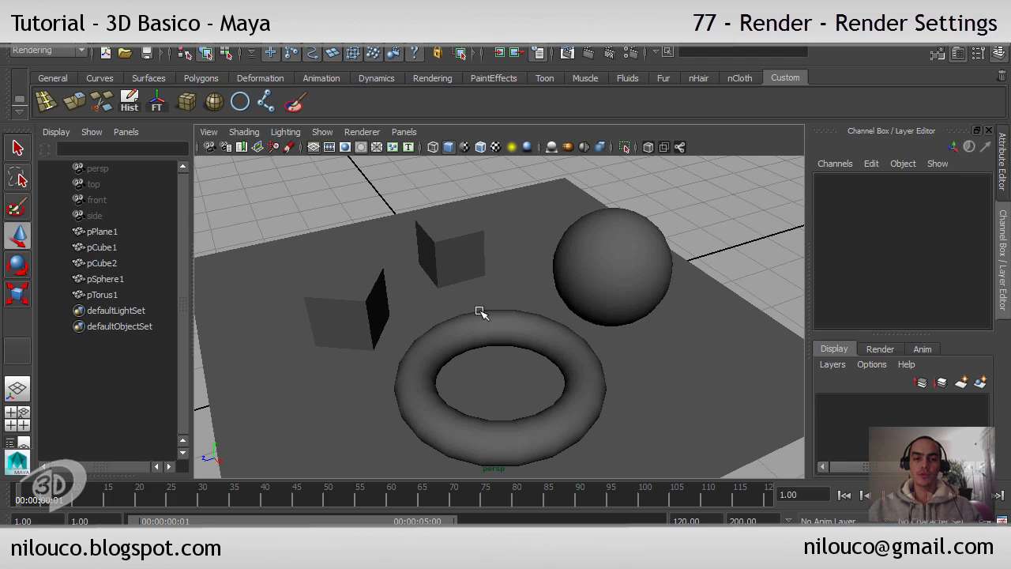
Inspect the two cubes, the sphere and the torus by selecting each one, and clear the selection.
{"action": "left_click", "coordinate": [534, 257]}
{"action": "left_click", "coordinate": [460, 237]}
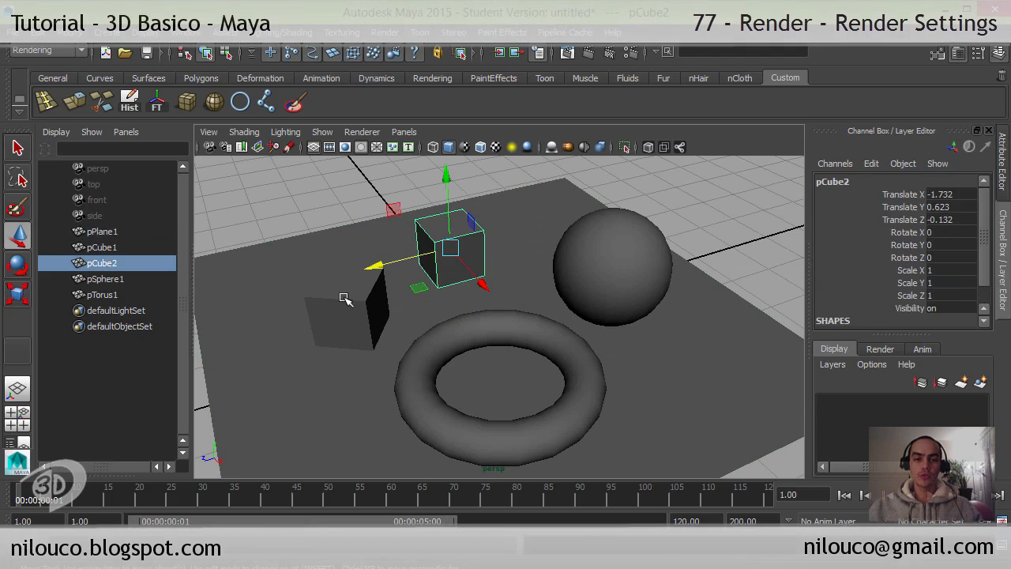
{"action": "left_click", "coordinate": [345, 299]}
{"action": "left_click", "coordinate": [622, 245]}
{"action": "left_click", "coordinate": [582, 361]}
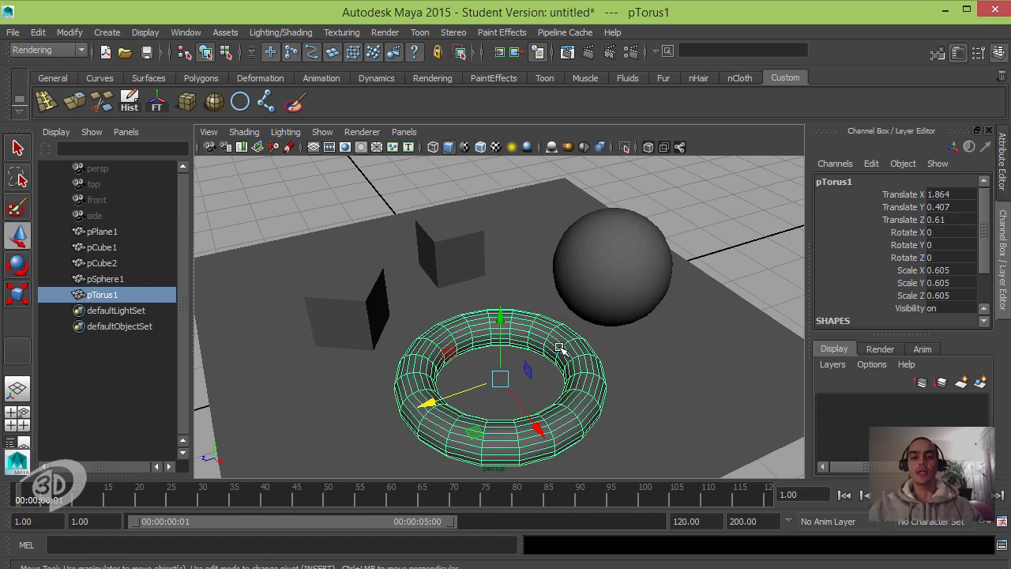
{"action": "left_click", "coordinate": [709, 219]}
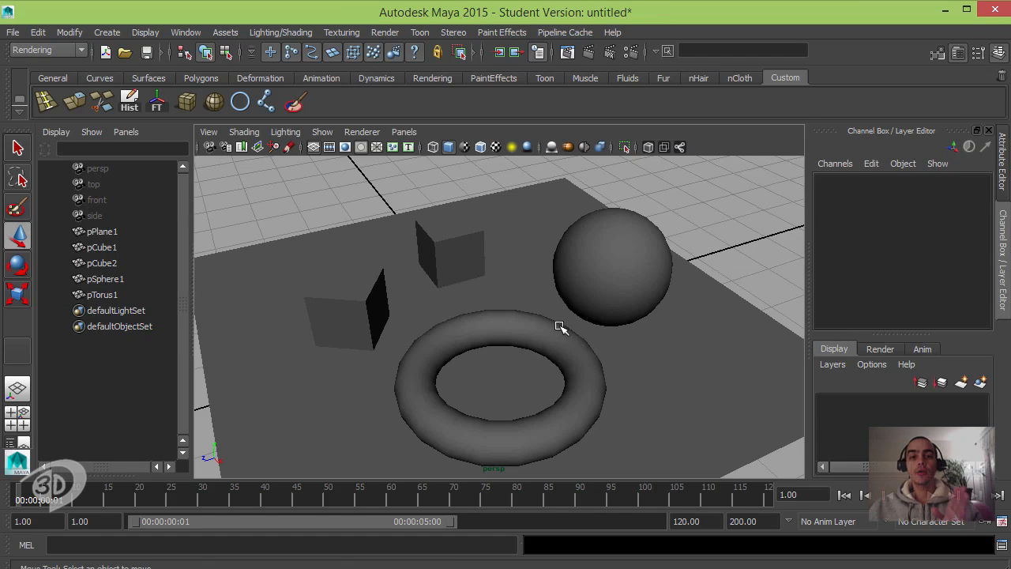
Create a point light, raise it above the plane and move it sideways past the sphere.
{"action": "left_click", "coordinate": [114, 34]}
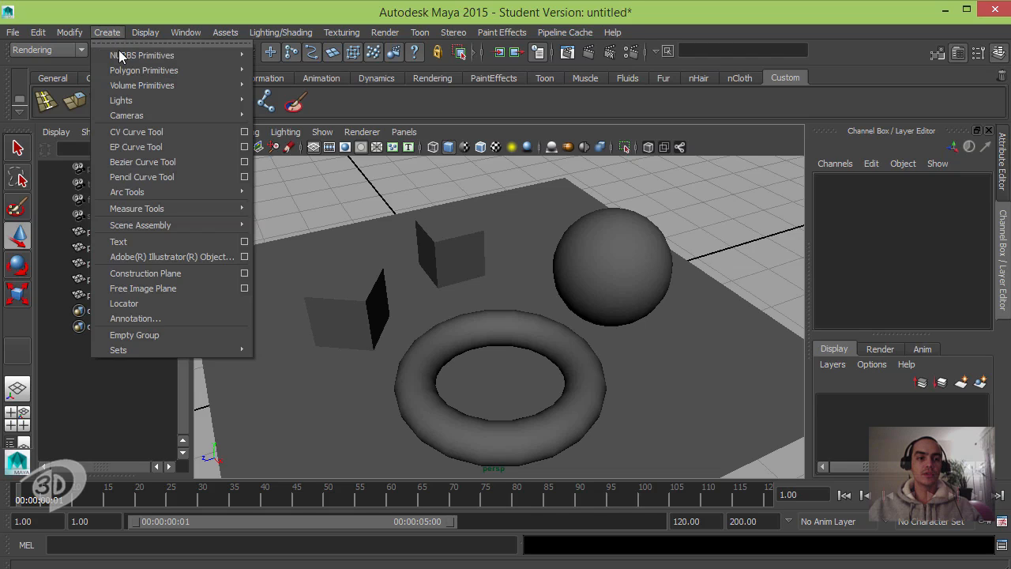
{"action": "mouse_move", "coordinate": [162, 99]}
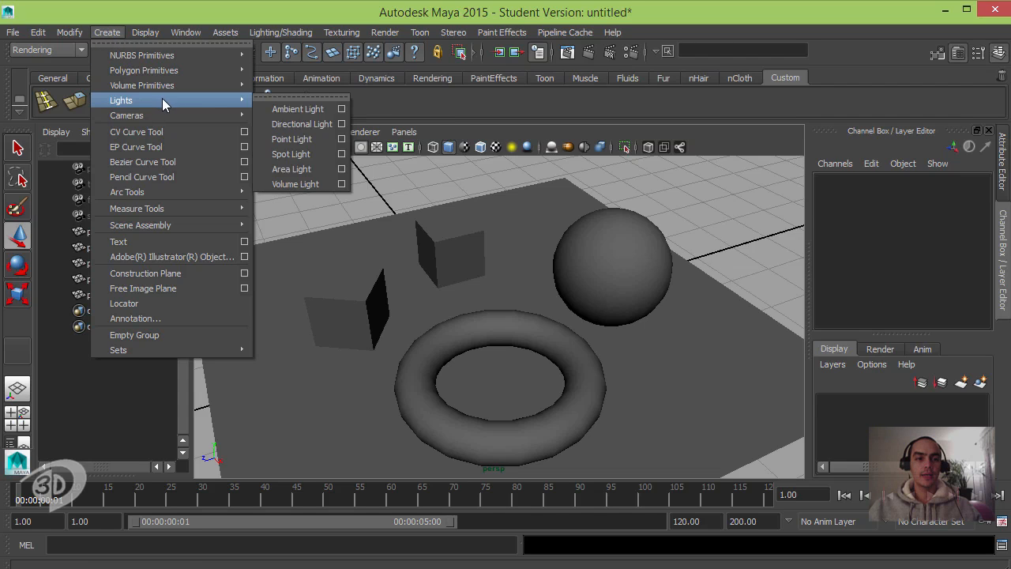
{"action": "left_click", "coordinate": [308, 139]}
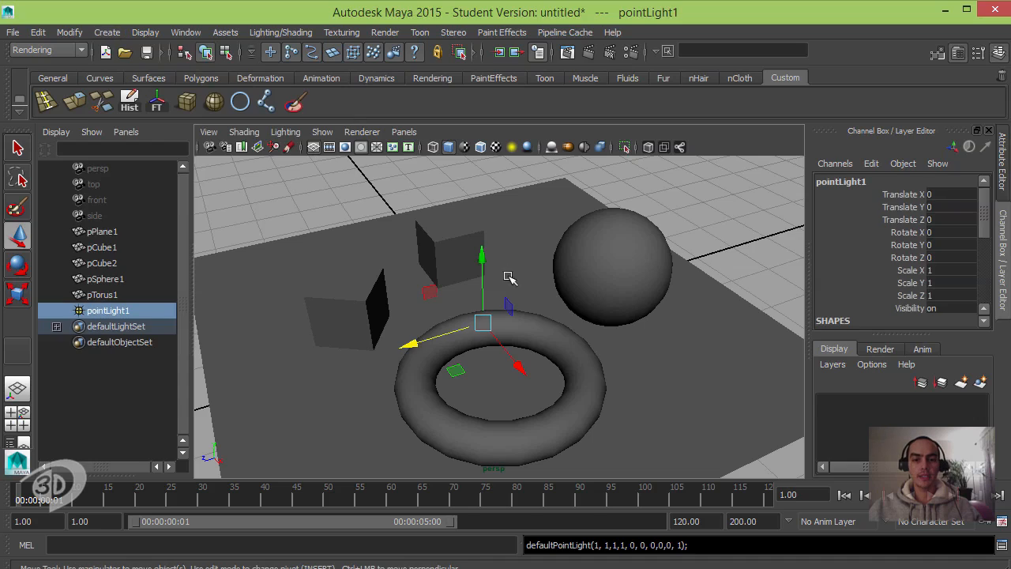
{"action": "left_click_drag", "start_coordinate": [483, 276], "coordinate": [482, 142]}
{"action": "left_click_drag", "start_coordinate": [540, 266], "coordinate": [584, 257], "text": "alt"}
{"action": "scroll", "coordinate": [552, 257], "scroll_direction": "down", "scroll_amount": 5}
{"action": "left_click_drag", "start_coordinate": [488, 236], "coordinate": [596, 223]}
Set the point light's intensity to 0.5.
{"action": "left_click_drag", "start_coordinate": [636, 274], "coordinate": [603, 300], "text": "alt"}
{"action": "scroll", "coordinate": [586, 265], "scroll_direction": "up", "scroll_amount": 3}
{"action": "left_click_drag", "start_coordinate": [985, 226], "coordinate": [984, 267]}
{"action": "left_click", "coordinate": [943, 247]}
{"action": "type", "text": "0"}
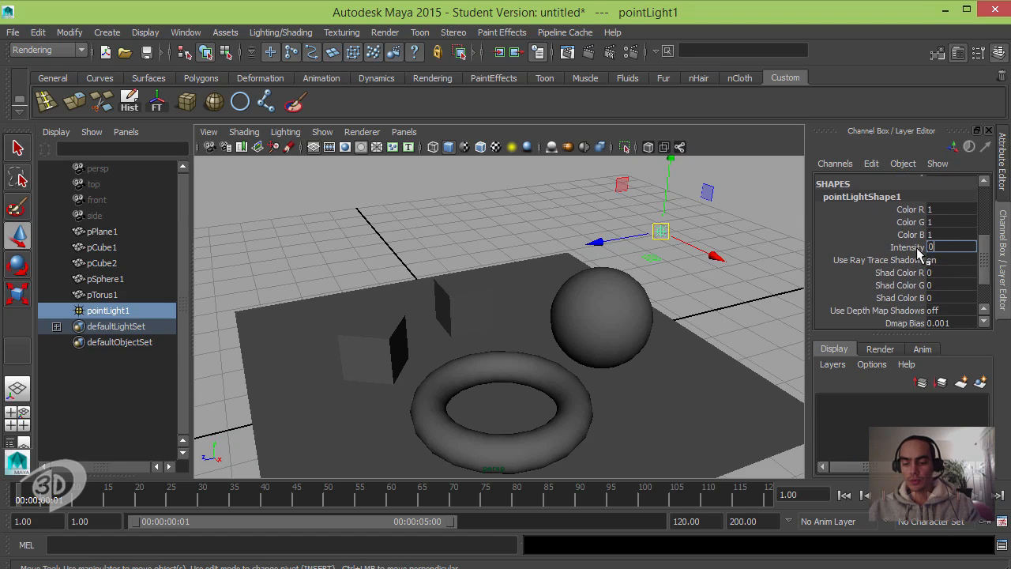
{"action": "type", "text": ".5"}
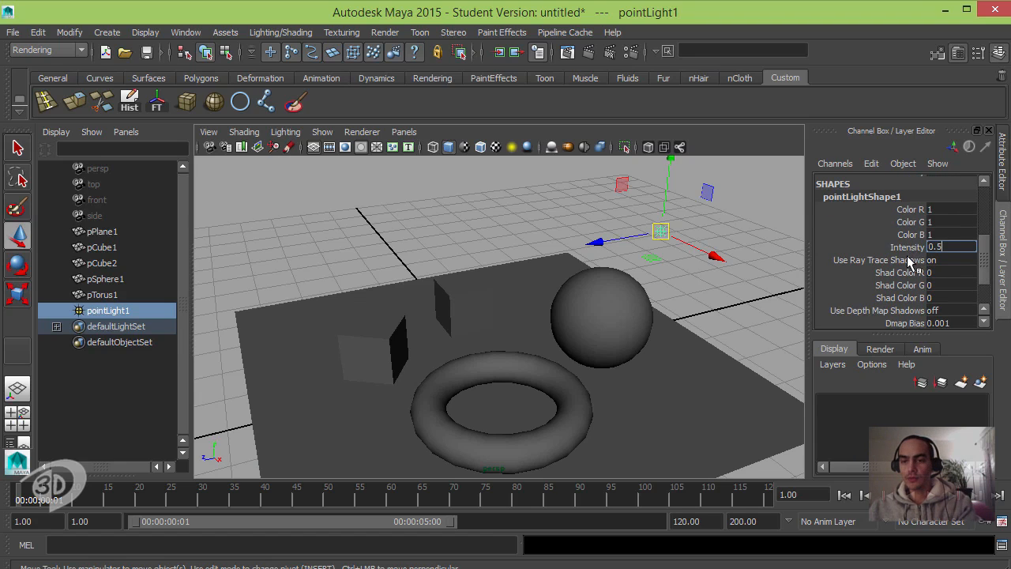
{"action": "key", "text": "Return"}
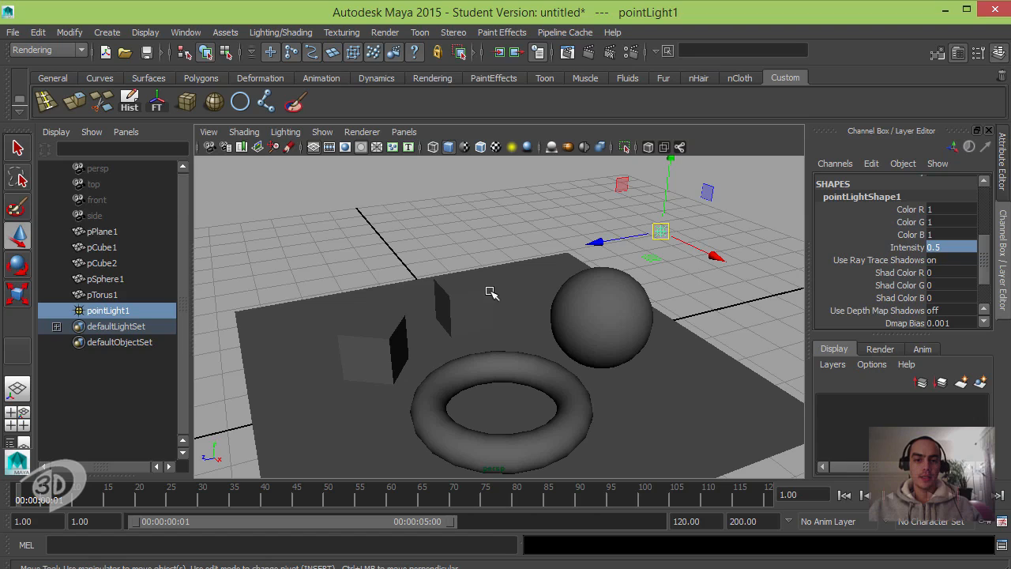
Create a directional light and rotate it so it shines steeply down onto the objects on the plane.
{"action": "middle_click_drag", "start_coordinate": [530, 285], "coordinate": [544, 293], "text": "alt"}
{"action": "right_click_drag", "start_coordinate": [539, 288], "coordinate": [505, 279], "text": "alt"}
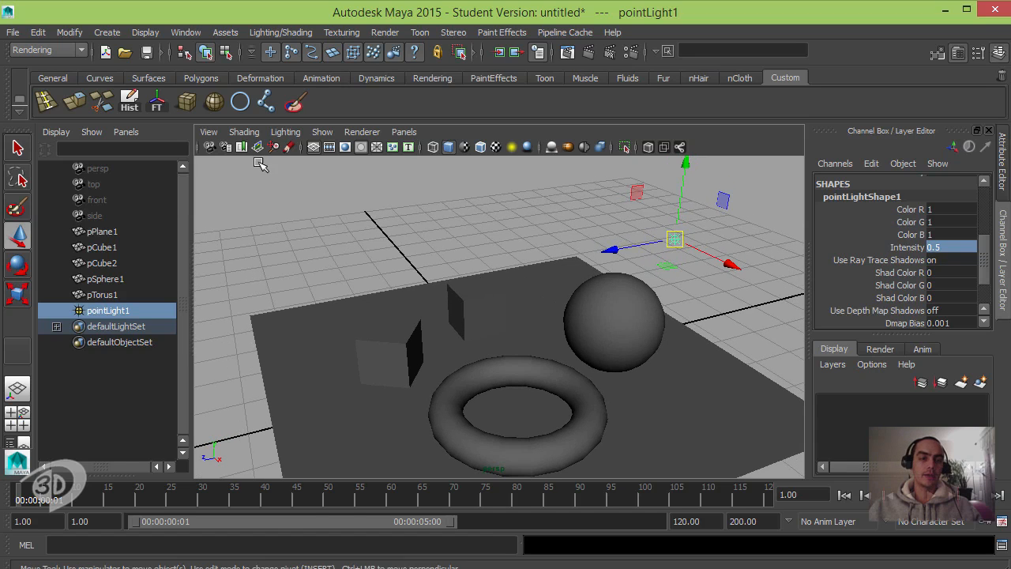
{"action": "left_click", "coordinate": [106, 33]}
{"action": "mouse_move", "coordinate": [141, 87]}
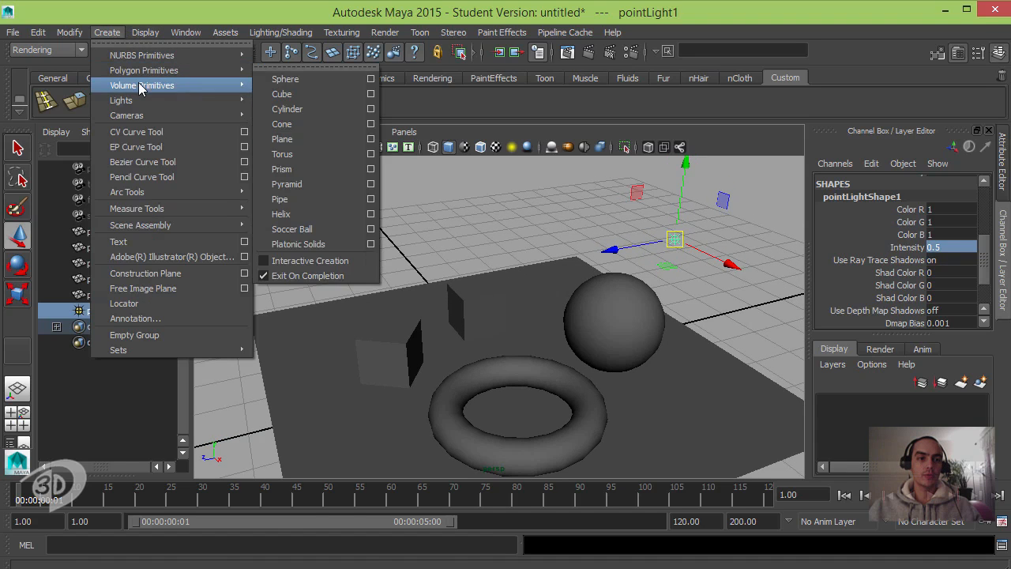
{"action": "mouse_move", "coordinate": [183, 101]}
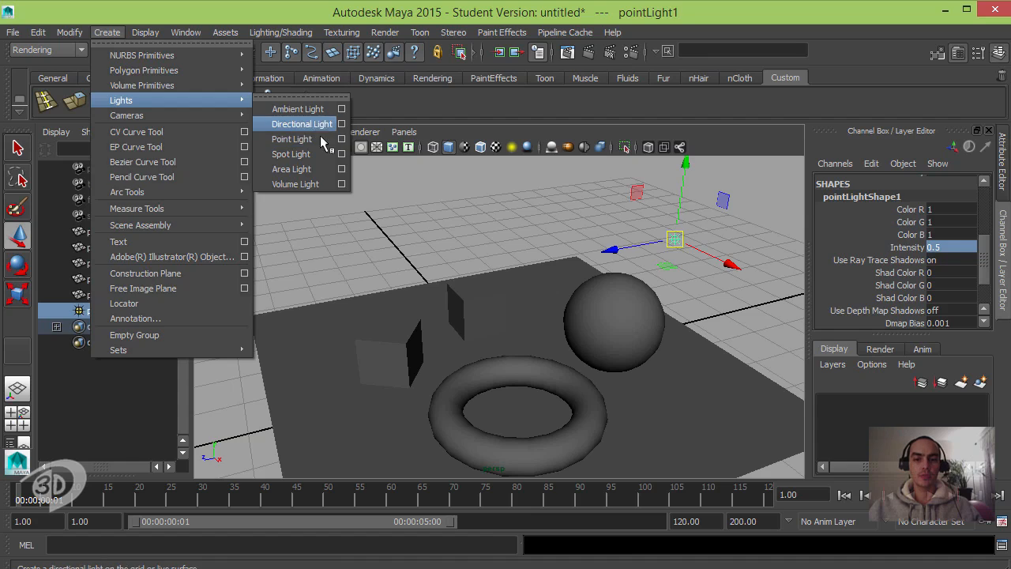
{"action": "left_click", "coordinate": [320, 128]}
{"action": "key", "text": "e"}
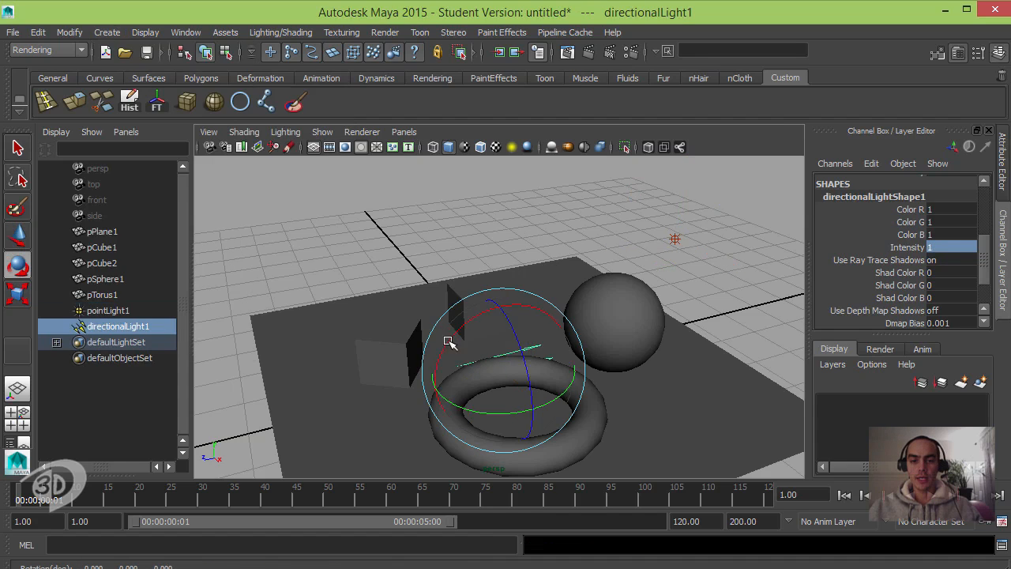
{"action": "left_click_drag", "start_coordinate": [448, 341], "coordinate": [524, 335]}
{"action": "key", "text": "w"}
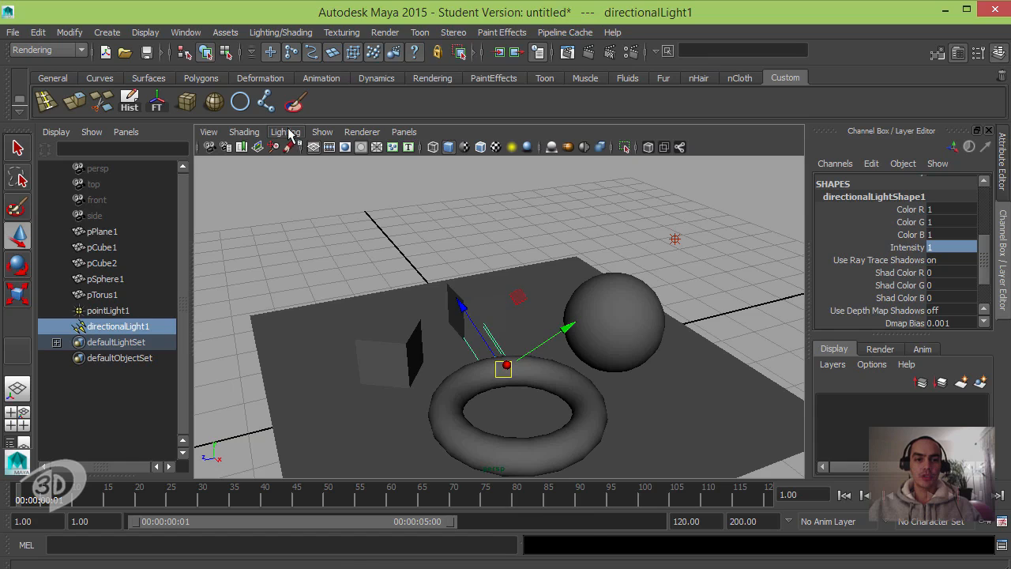
Light the perspective view with all scene lights and enable shadows in it.
{"action": "left_click", "coordinate": [325, 133]}
{"action": "left_click", "coordinate": [293, 135]}
{"action": "left_click", "coordinate": [295, 134]}
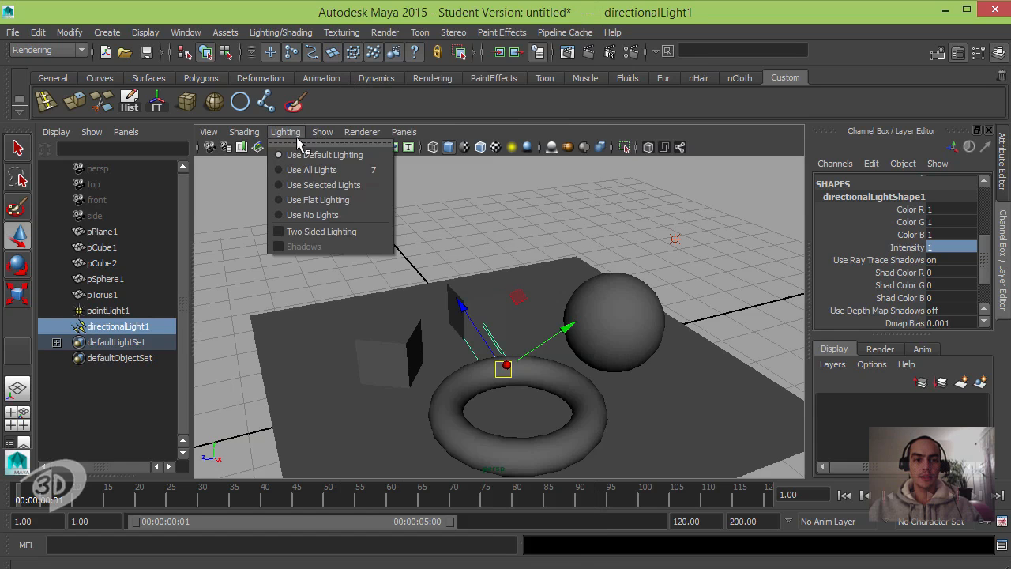
{"action": "left_click", "coordinate": [310, 171]}
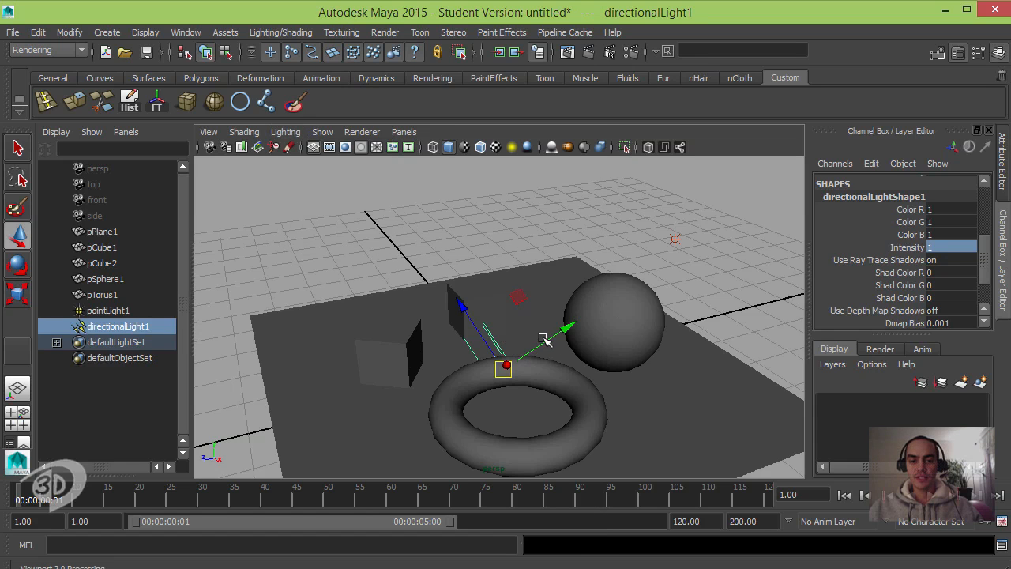
{"action": "left_click", "coordinate": [287, 132]}
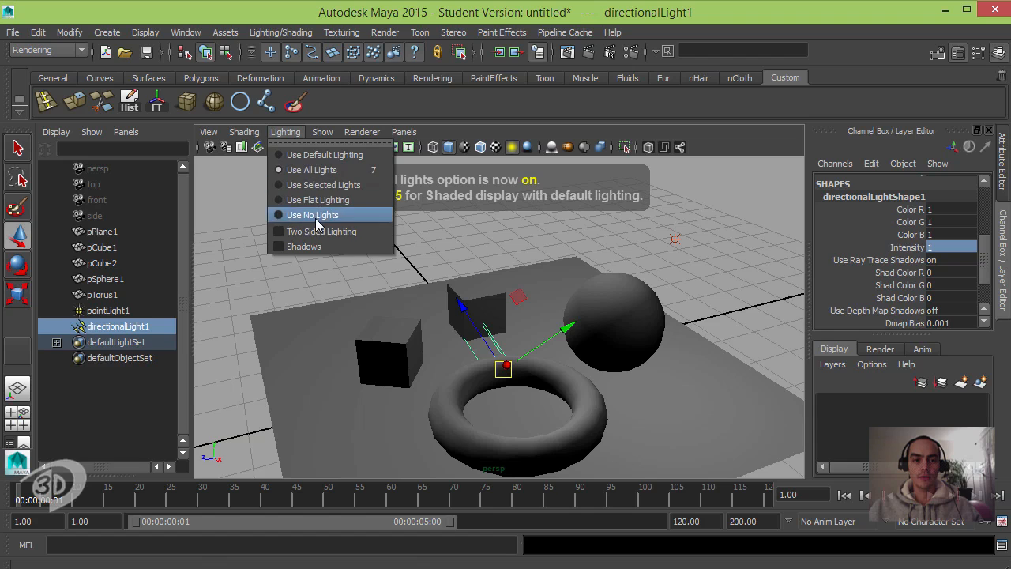
{"action": "left_click", "coordinate": [316, 247]}
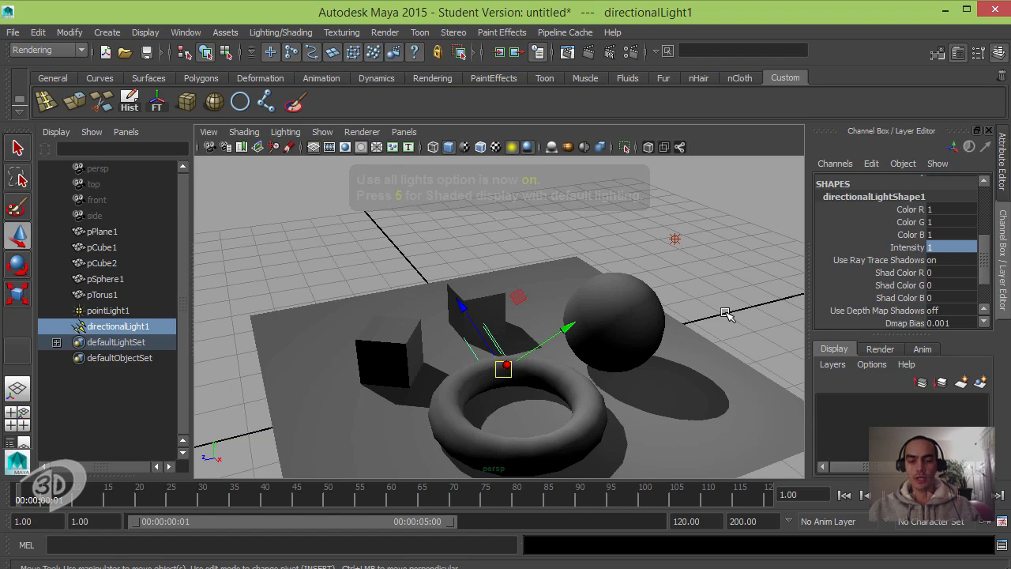
Open the directional light's shape attributes and turn off its ray trace shadows.
{"action": "key", "text": "ctrl+a"}
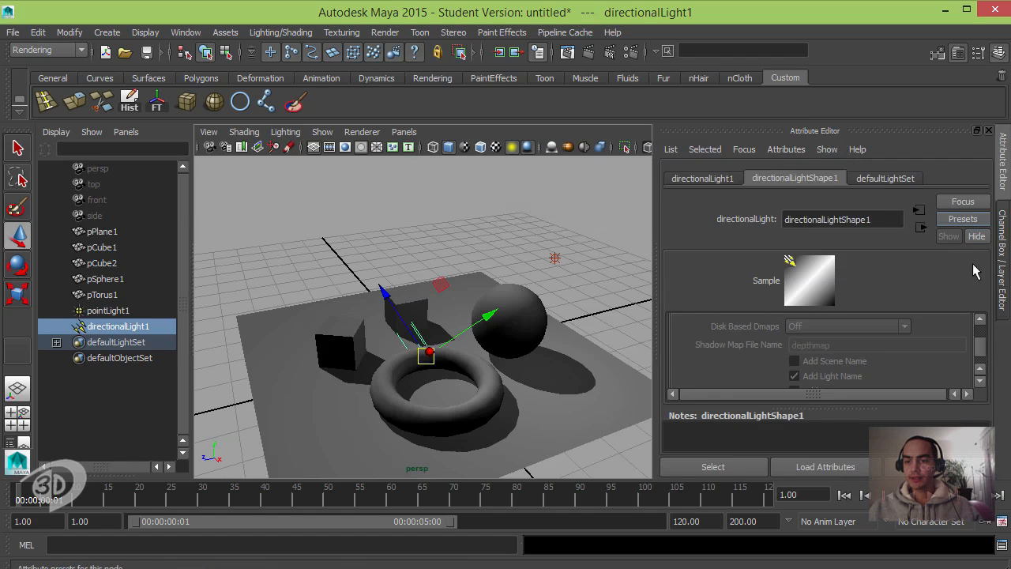
{"action": "scroll", "coordinate": [982, 343], "scroll_direction": "down", "scroll_amount": 5}
{"action": "scroll", "coordinate": [979, 347], "scroll_direction": "up", "scroll_amount": 3}
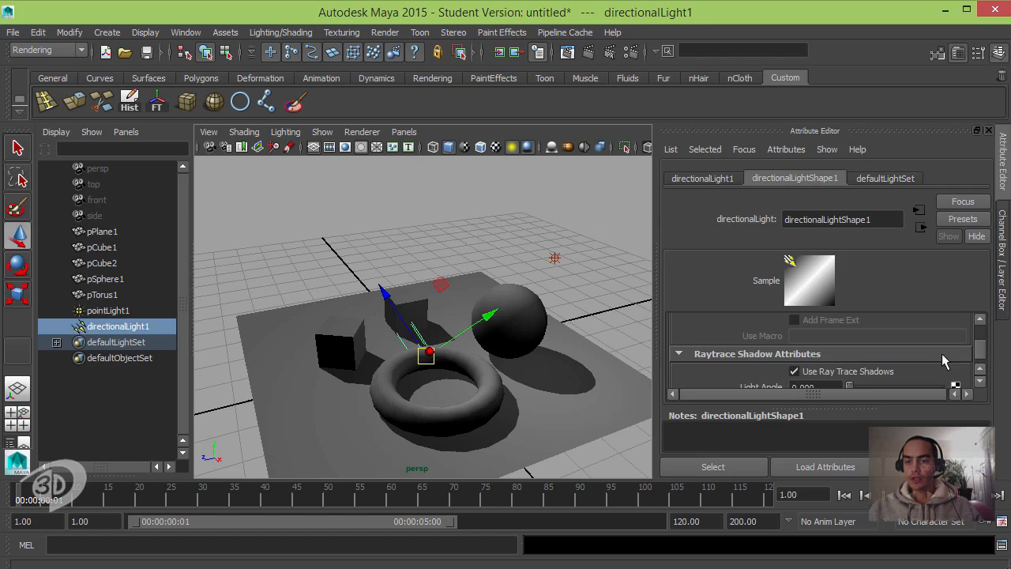
{"action": "left_click", "coordinate": [978, 381]}
{"action": "left_click", "coordinate": [978, 381]}
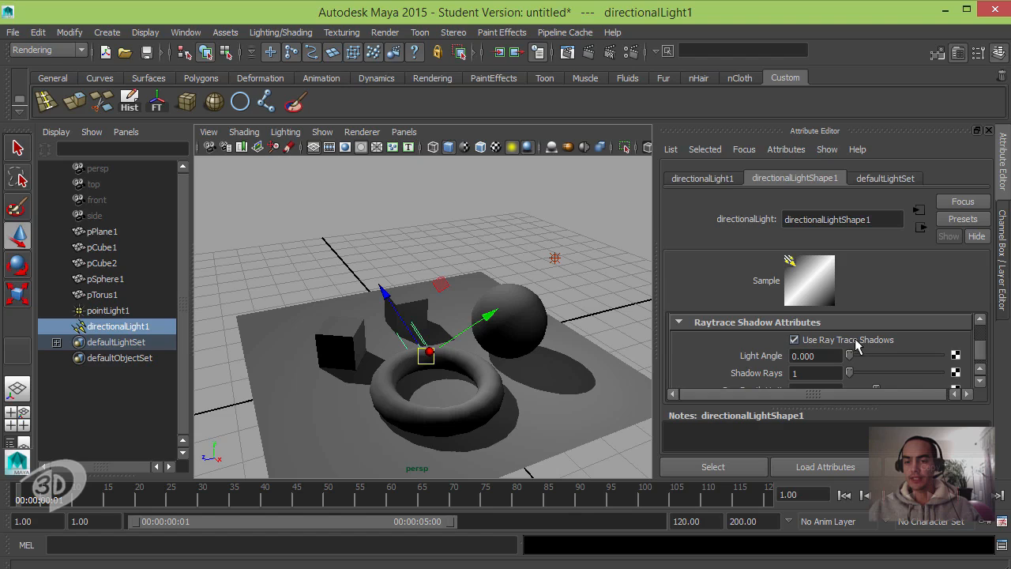
Enable depth map shadows for the directional light.
{"action": "left_click", "coordinate": [980, 321]}
{"action": "left_click", "coordinate": [980, 321]}
{"action": "left_click", "coordinate": [980, 321]}
{"action": "left_click", "coordinate": [980, 321]}
{"action": "left_click", "coordinate": [980, 320]}
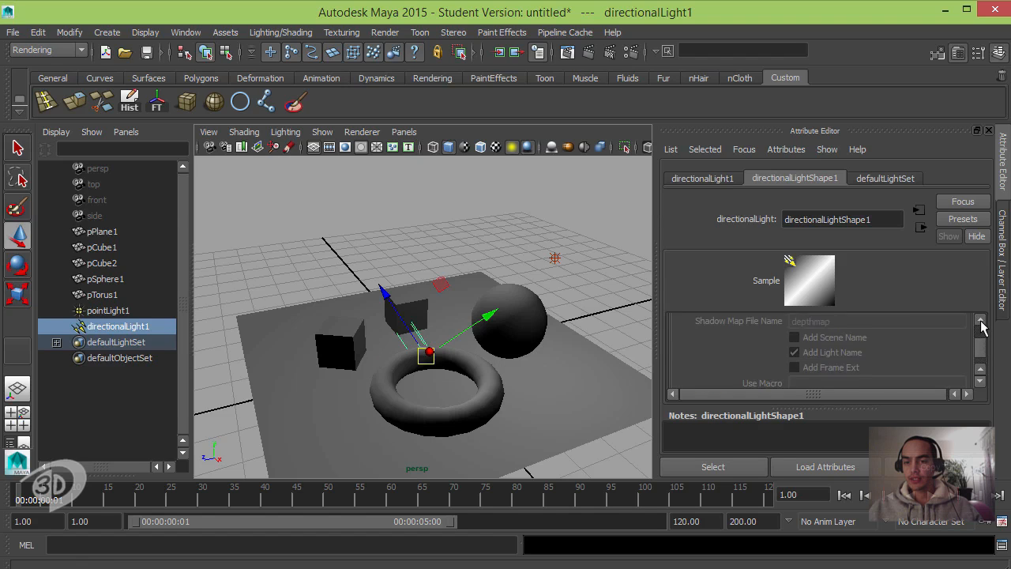
{"action": "left_click", "coordinate": [980, 321]}
{"action": "left_click", "coordinate": [980, 320]}
{"action": "left_click", "coordinate": [980, 321]}
{"action": "left_click", "coordinate": [980, 321]}
{"action": "left_click", "coordinate": [979, 320]}
{"action": "left_click", "coordinate": [980, 321]}
{"action": "left_click", "coordinate": [980, 321]}
{"action": "left_click", "coordinate": [979, 320]}
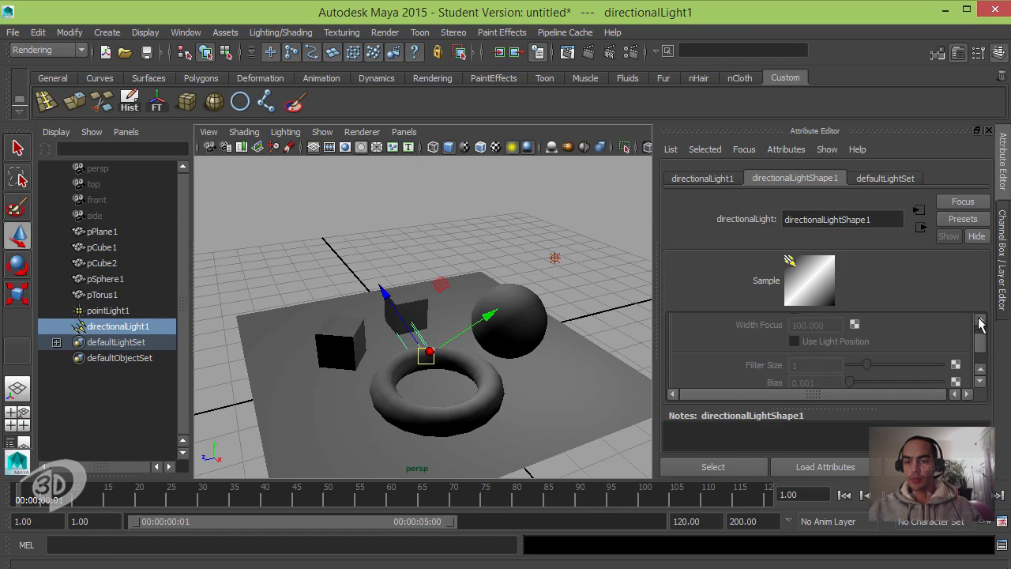
{"action": "left_click", "coordinate": [980, 320]}
{"action": "left_click", "coordinate": [980, 321]}
{"action": "left_click", "coordinate": [980, 321]}
{"action": "left_click", "coordinate": [980, 320]}
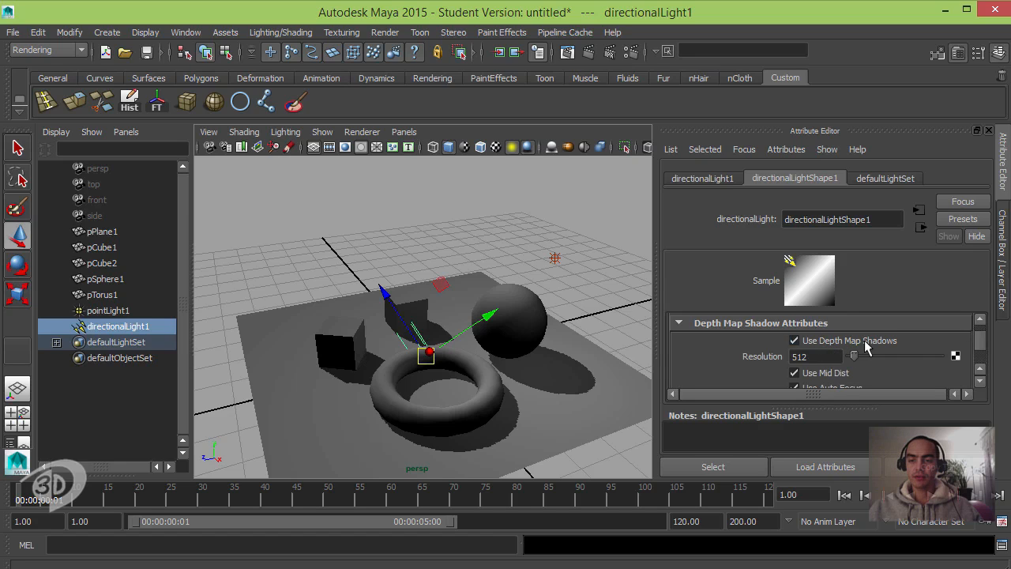
Set the directional light's depth map shadow resolution to 2048 and its filter size to 5.
{"action": "left_click", "coordinate": [815, 356]}
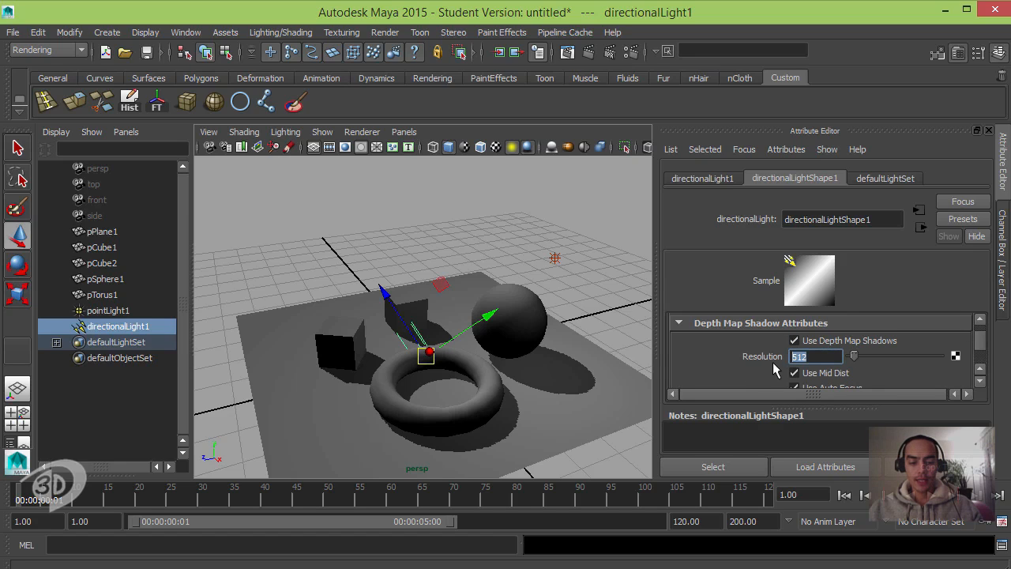
{"action": "type", "text": "204"}
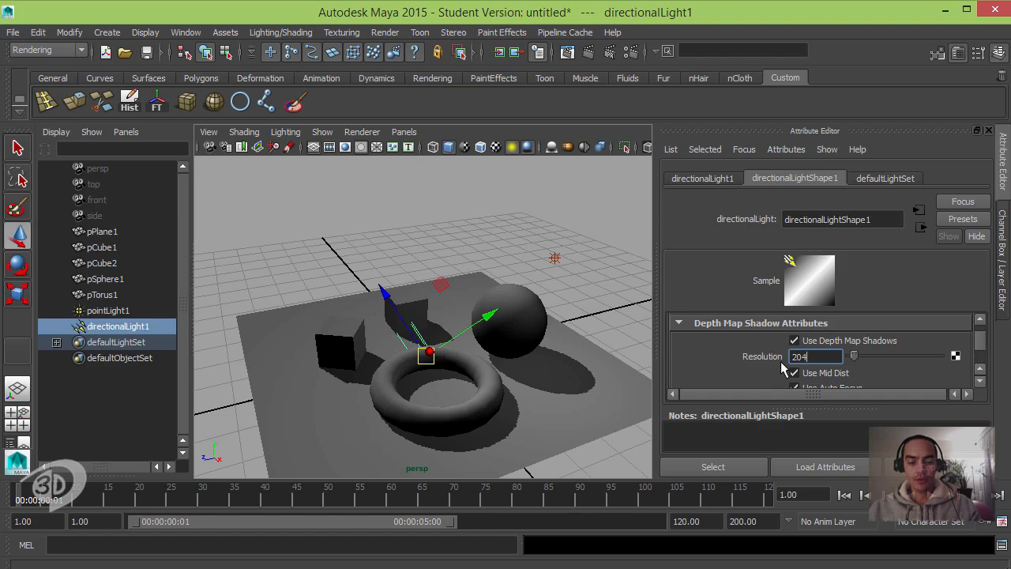
{"action": "type", "text": "8"}
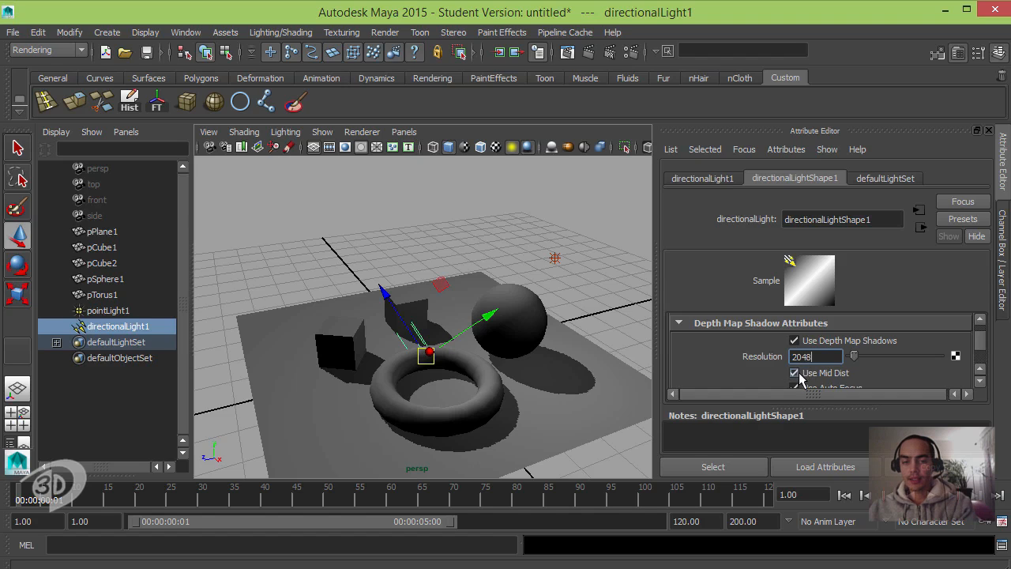
{"action": "key", "text": "Return"}
{"action": "scroll", "coordinate": [983, 386], "scroll_direction": "down", "scroll_amount": 4}
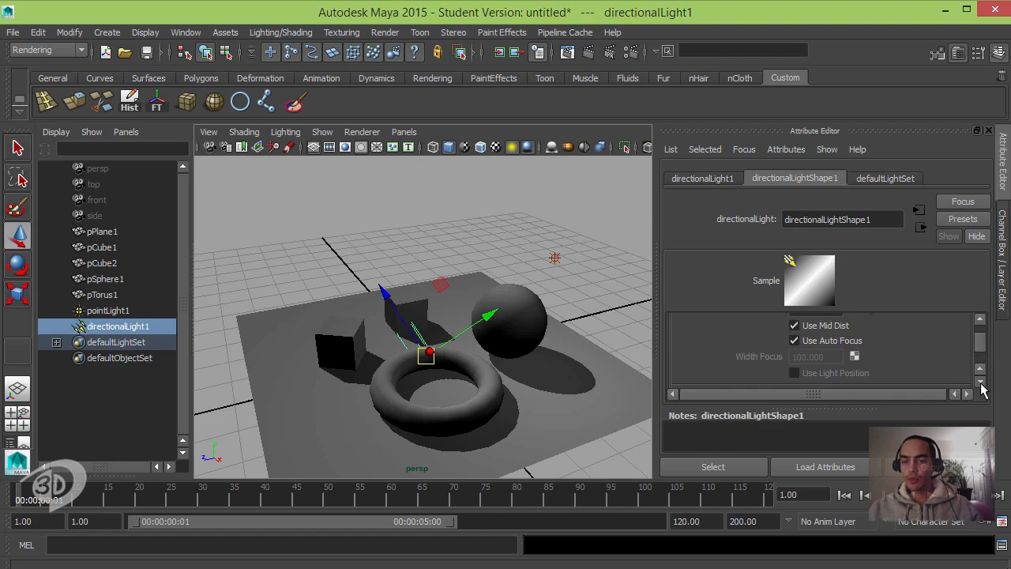
{"action": "left_click", "coordinate": [804, 334]}
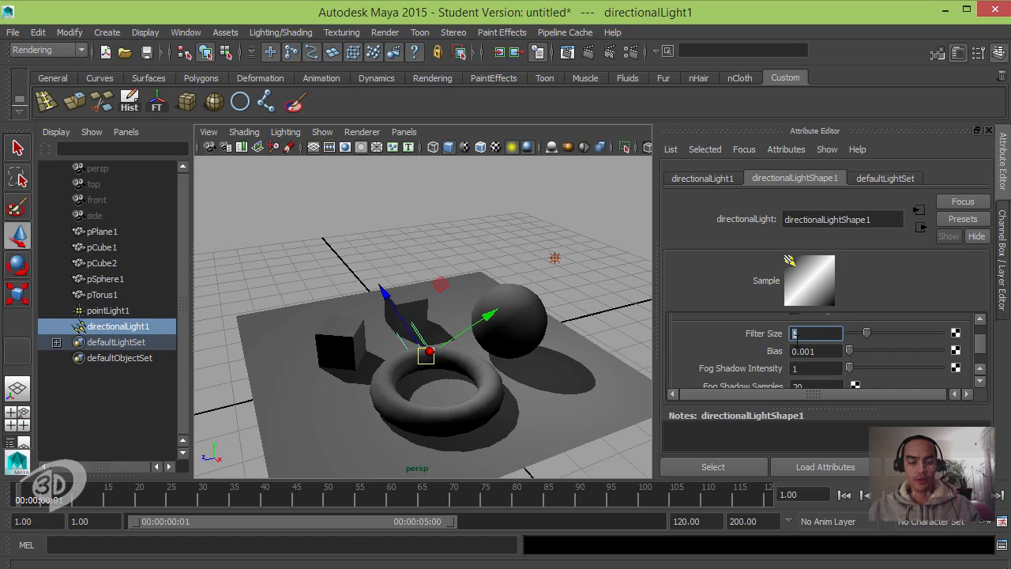
{"action": "type", "text": "5"}
{"action": "key", "text": "Return"}
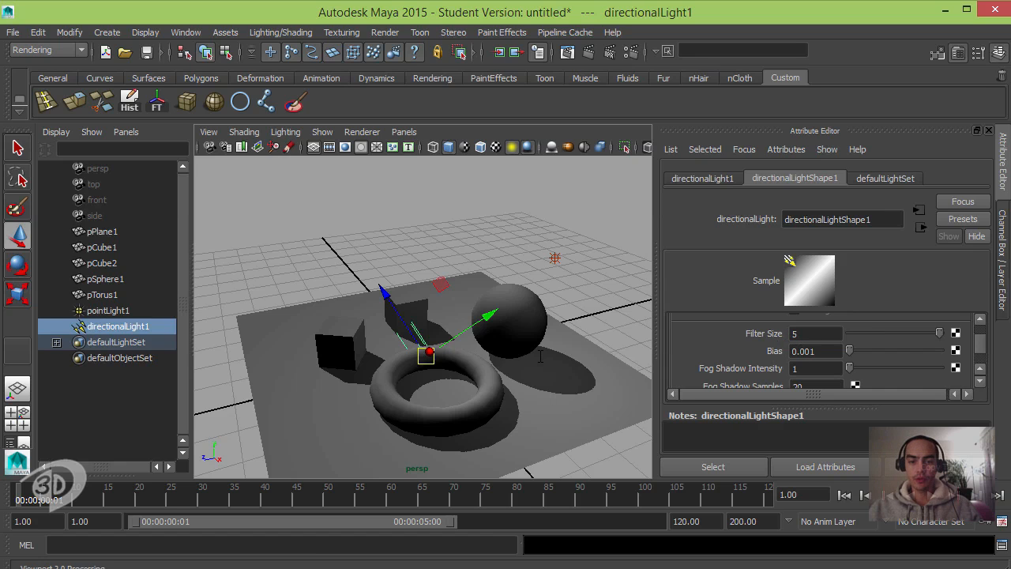
Create a second directional light and rotate it to light the objects from a different direction than the first one.
{"action": "left_click_drag", "start_coordinate": [508, 390], "coordinate": [537, 401], "text": "alt"}
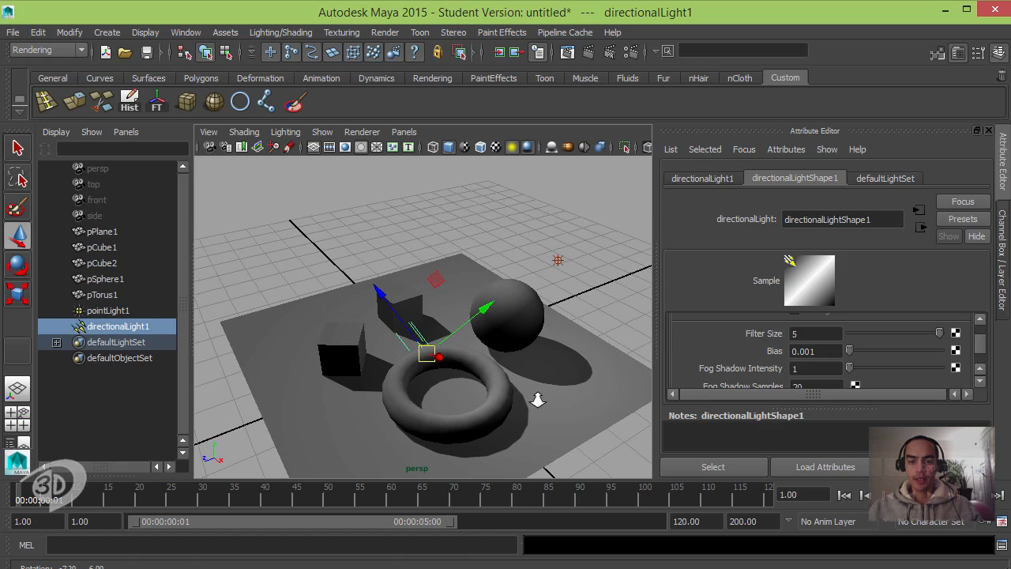
{"action": "right_click_drag", "start_coordinate": [537, 401], "coordinate": [562, 392], "text": "alt"}
{"action": "middle_click_drag", "start_coordinate": [562, 391], "coordinate": [560, 367], "text": "alt"}
{"action": "left_click_drag", "start_coordinate": [560, 367], "coordinate": [585, 363], "text": "alt"}
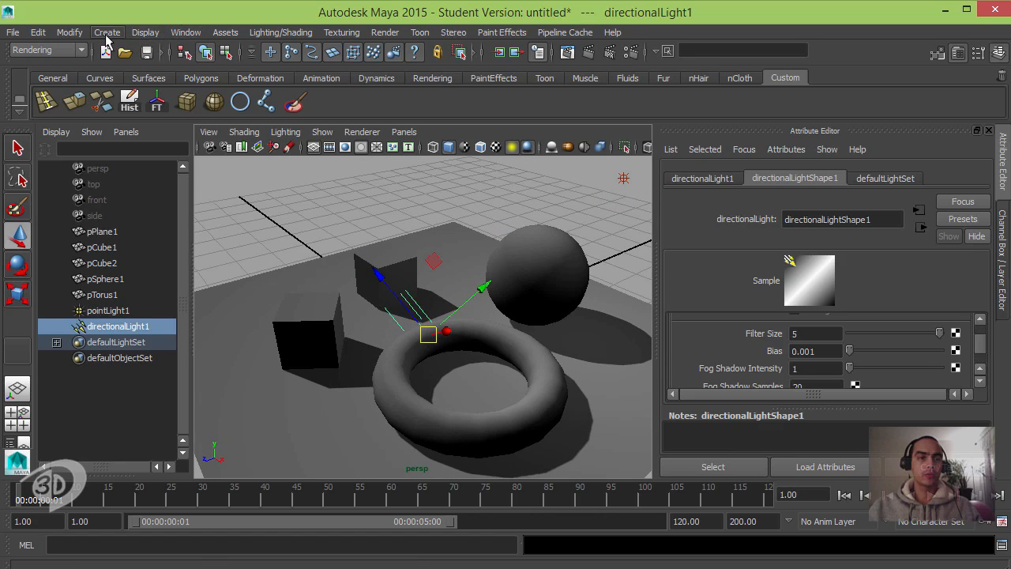
{"action": "left_click", "coordinate": [144, 32]}
{"action": "left_click", "coordinate": [107, 31]}
{"action": "mouse_move", "coordinate": [148, 105]}
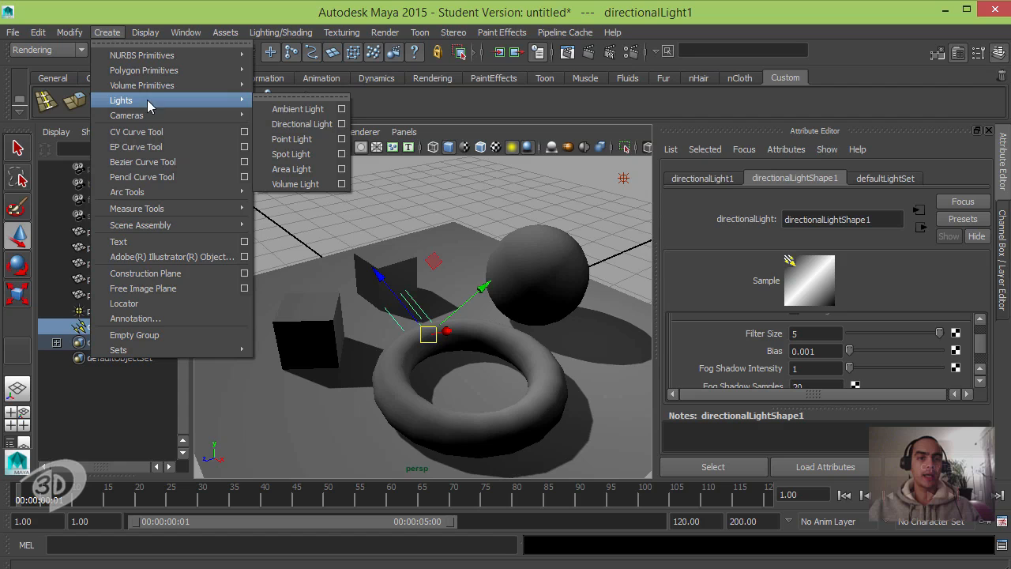
{"action": "left_click", "coordinate": [300, 124]}
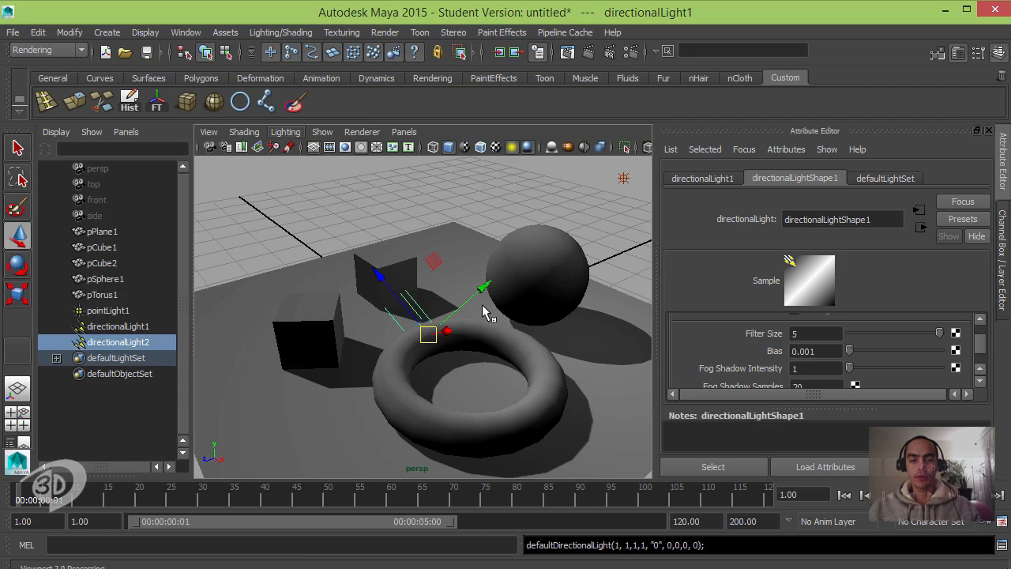
{"action": "key", "text": "e"}
{"action": "left_click_drag", "start_coordinate": [389, 315], "coordinate": [409, 286]}
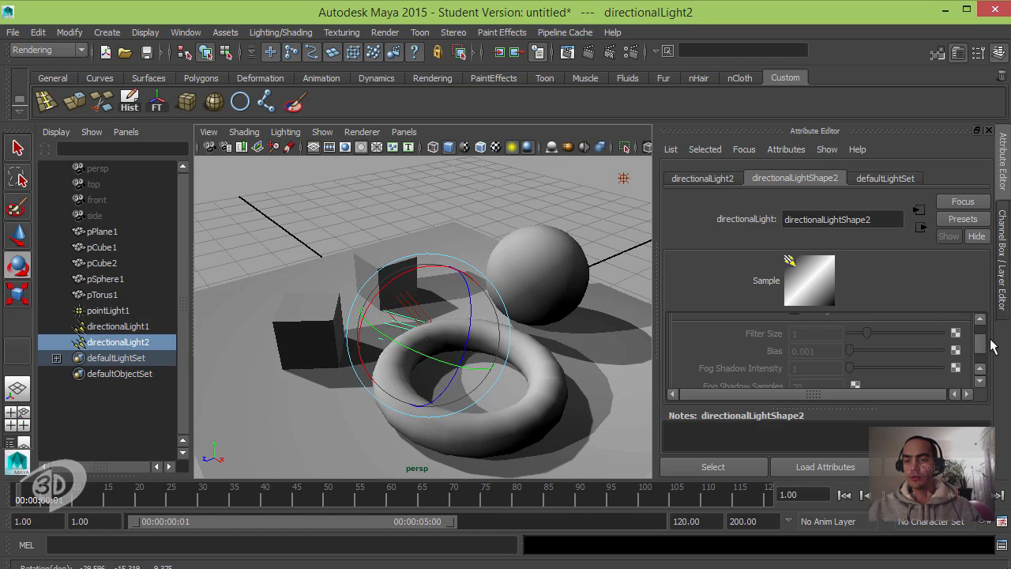
Enable depth map shadows for the second directional light and set their resolution to 2048.
{"action": "scroll", "coordinate": [980, 351], "scroll_direction": "down", "scroll_amount": 3}
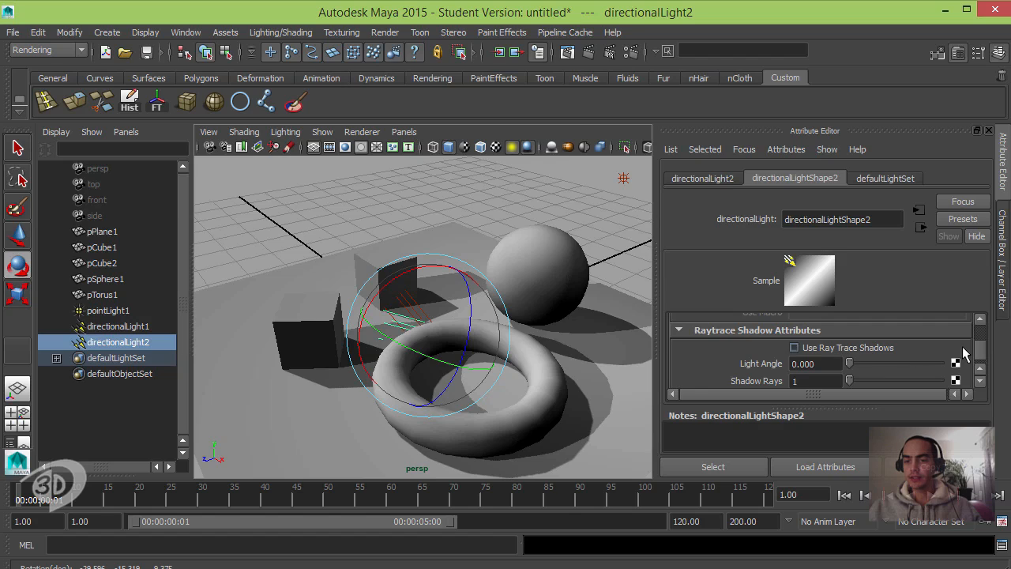
{"action": "scroll", "coordinate": [980, 356], "scroll_direction": "up", "scroll_amount": 5}
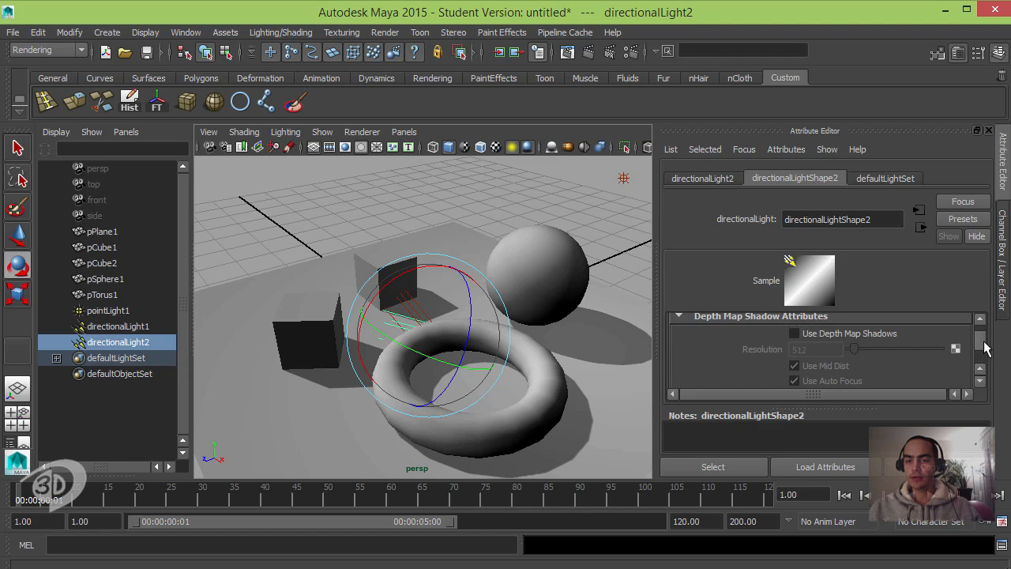
{"action": "left_click", "coordinate": [794, 333]}
{"action": "double_click", "coordinate": [827, 348]}
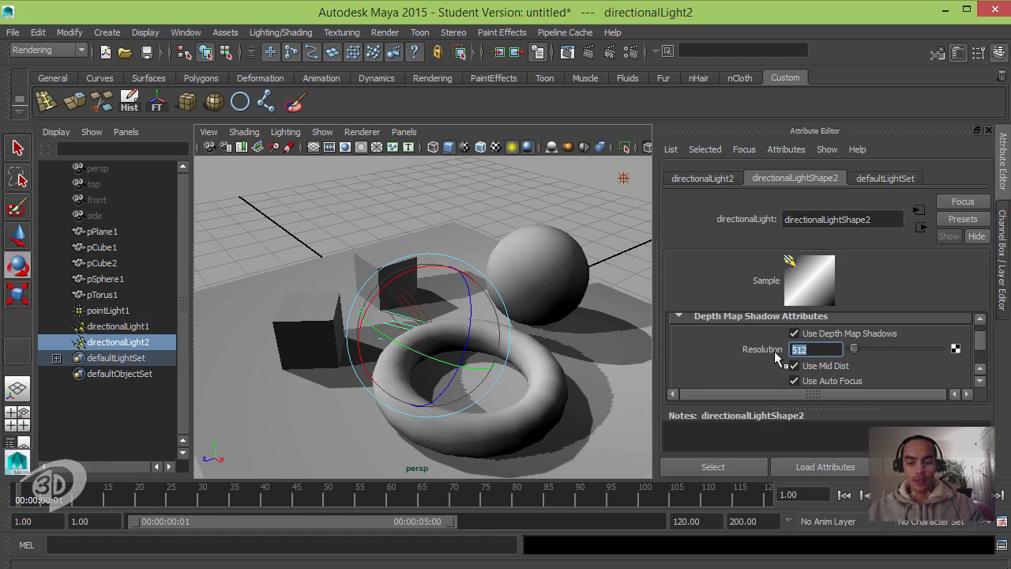
{"action": "type", "text": "2048"}
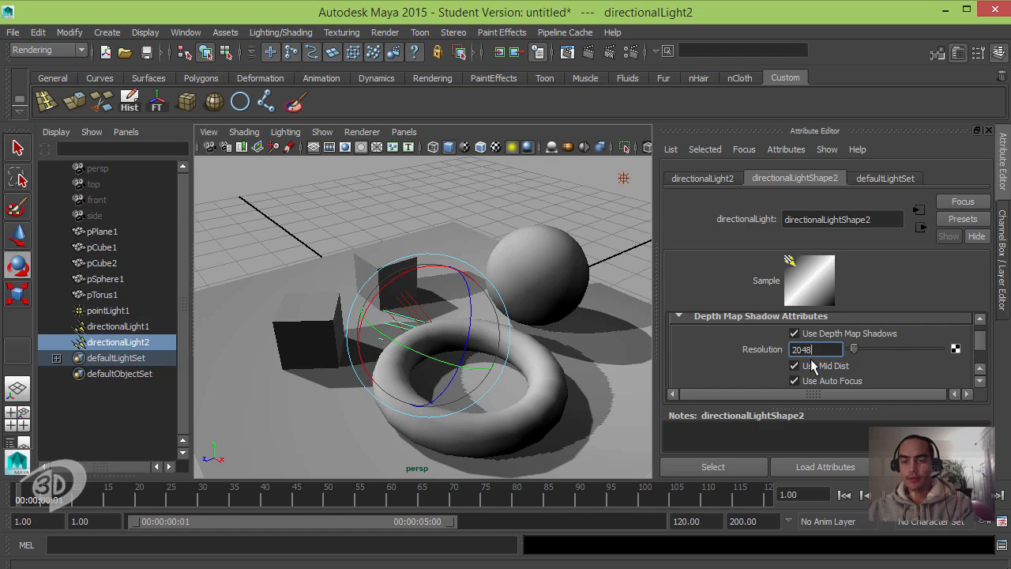
{"action": "key", "text": "Return"}
Set the second directional light's depth map filter size to 5 and deselect the light.
{"action": "scroll", "coordinate": [983, 385], "scroll_direction": "down", "scroll_amount": 3}
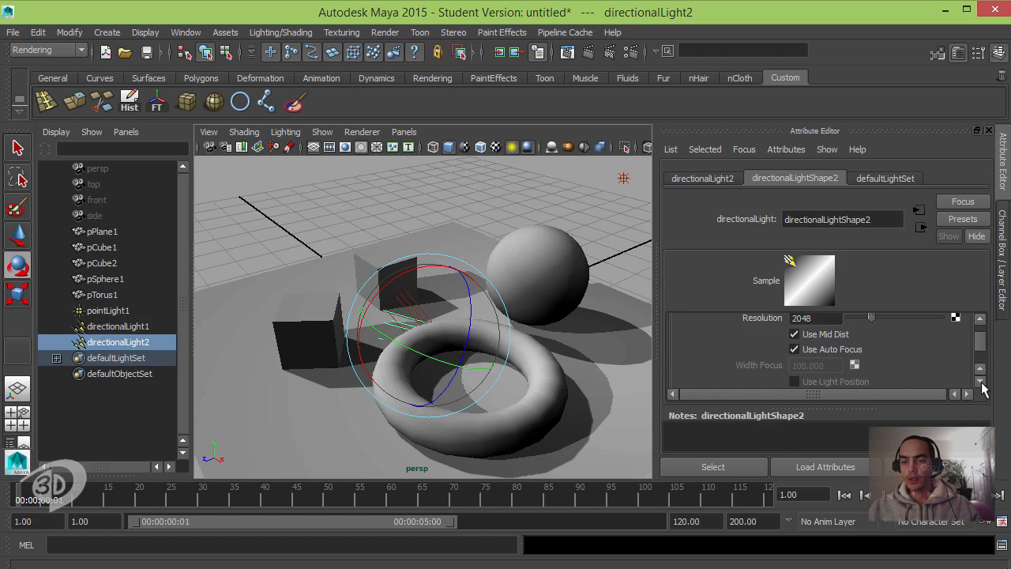
{"action": "double_click", "coordinate": [799, 342]}
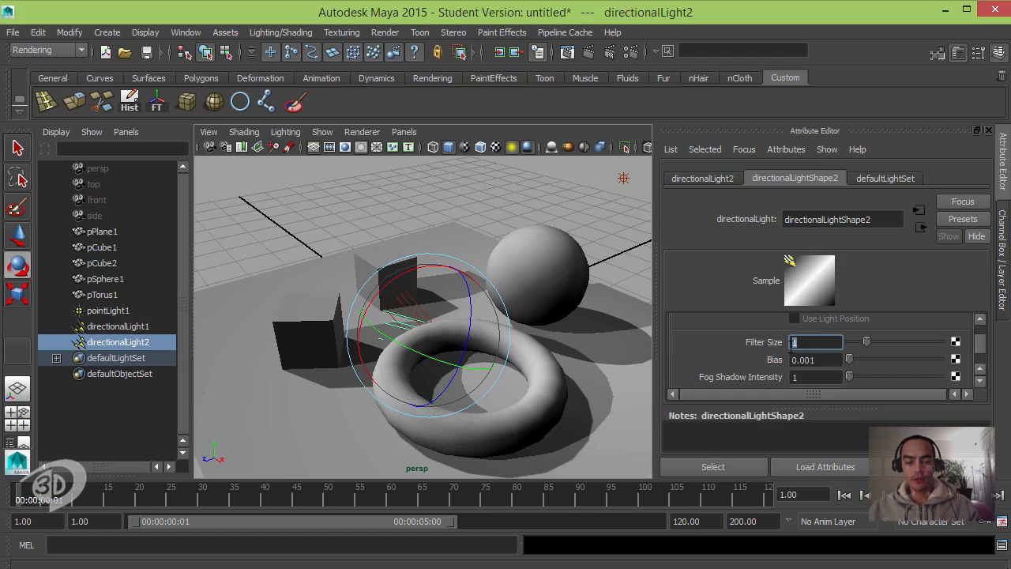
{"action": "type", "text": "5"}
{"action": "key", "text": "Return"}
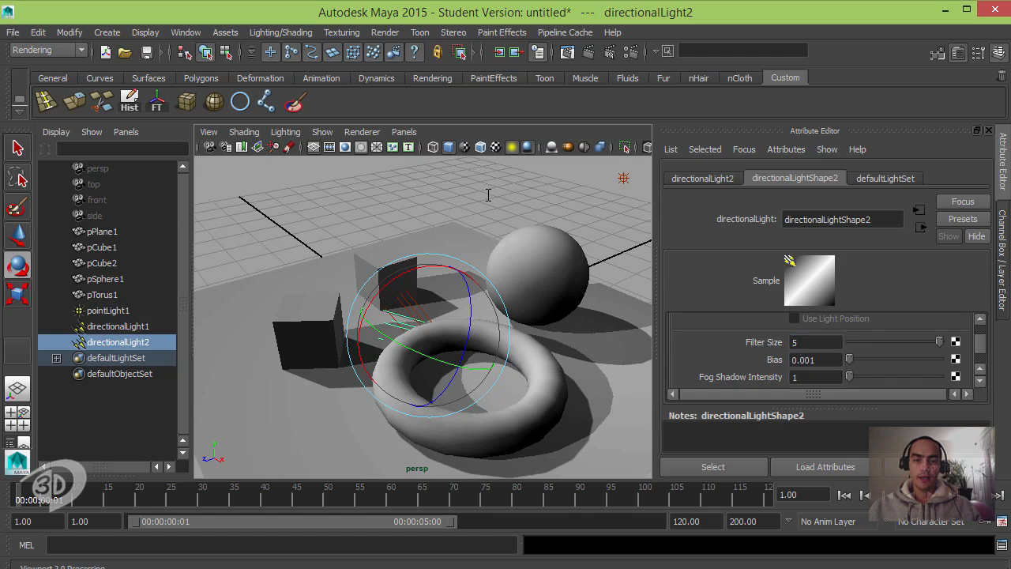
{"action": "left_click", "coordinate": [483, 188]}
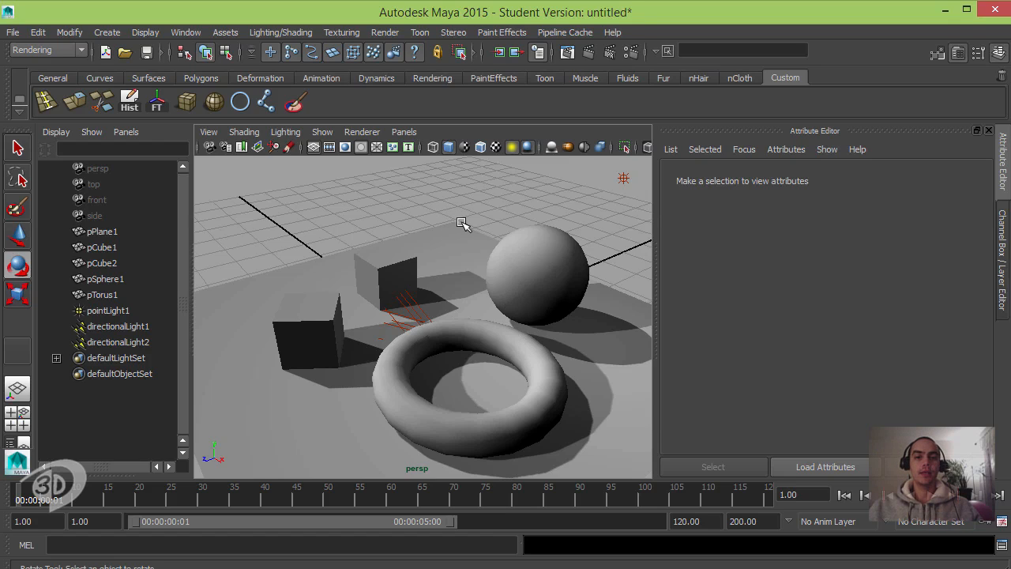
{"action": "left_click", "coordinate": [87, 169]}
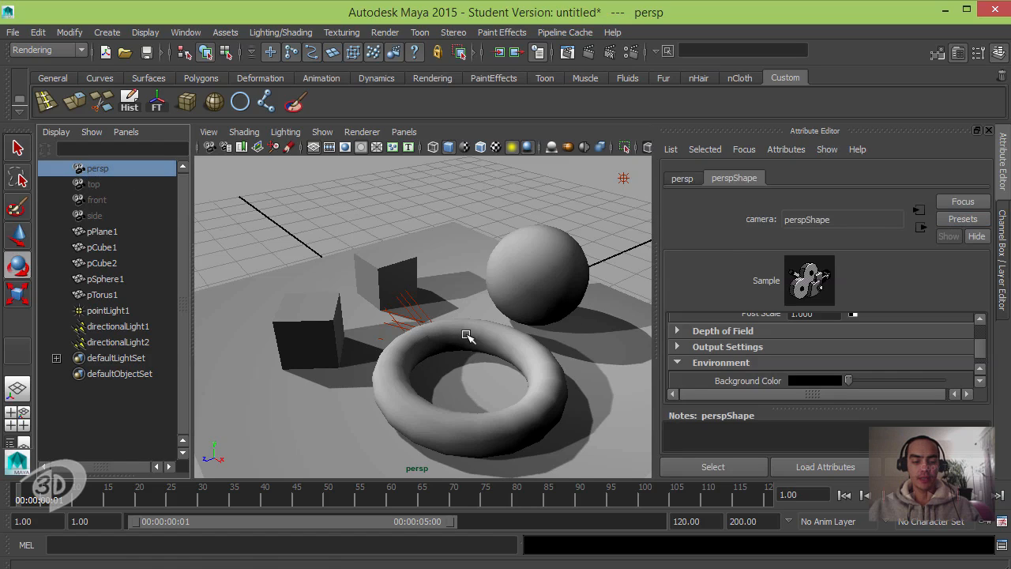
{"action": "key", "text": "e"}
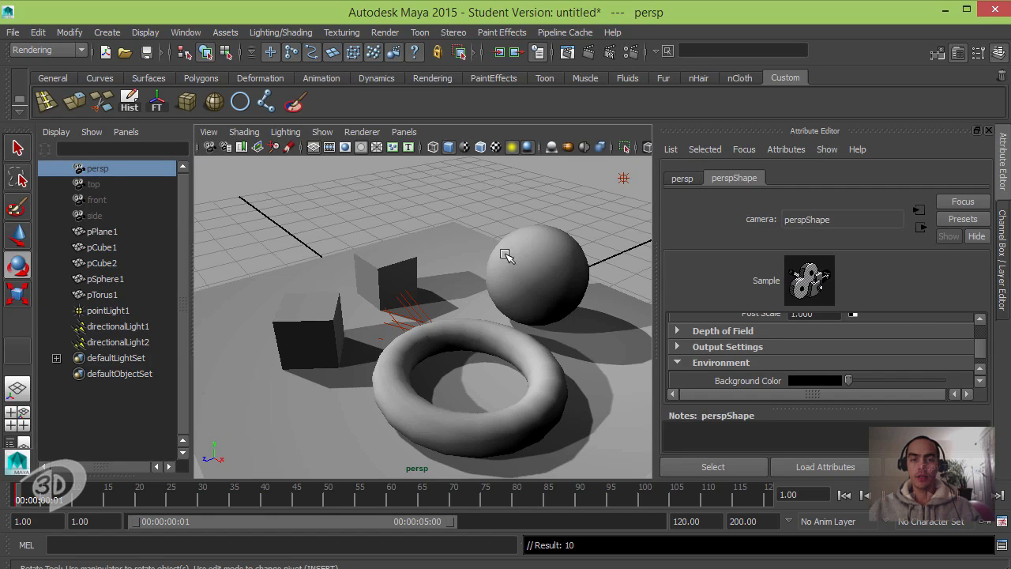
{"action": "left_click", "coordinate": [468, 202]}
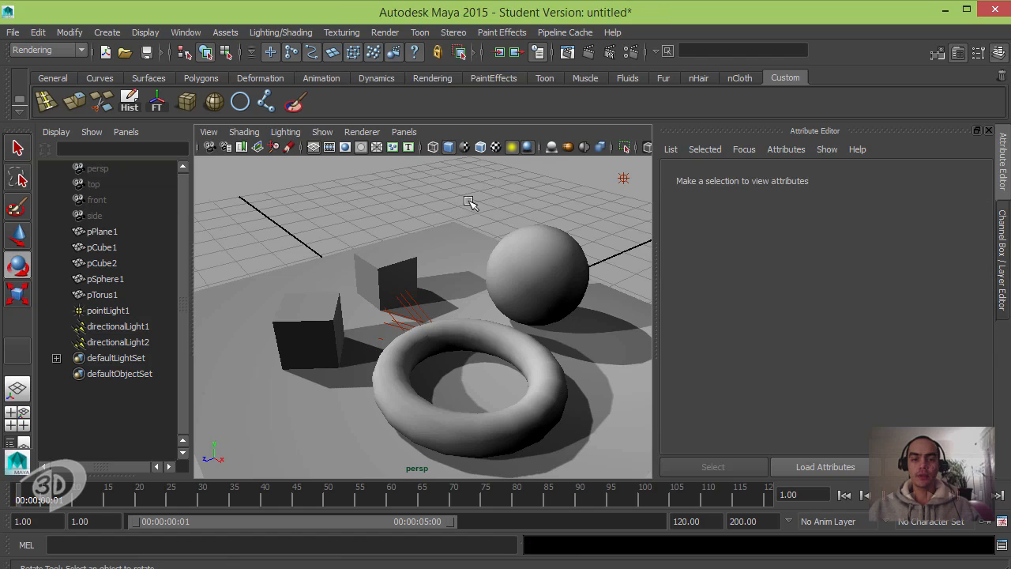
Render the current frame from the persp camera with Maya Software.
{"action": "left_click", "coordinate": [586, 52]}
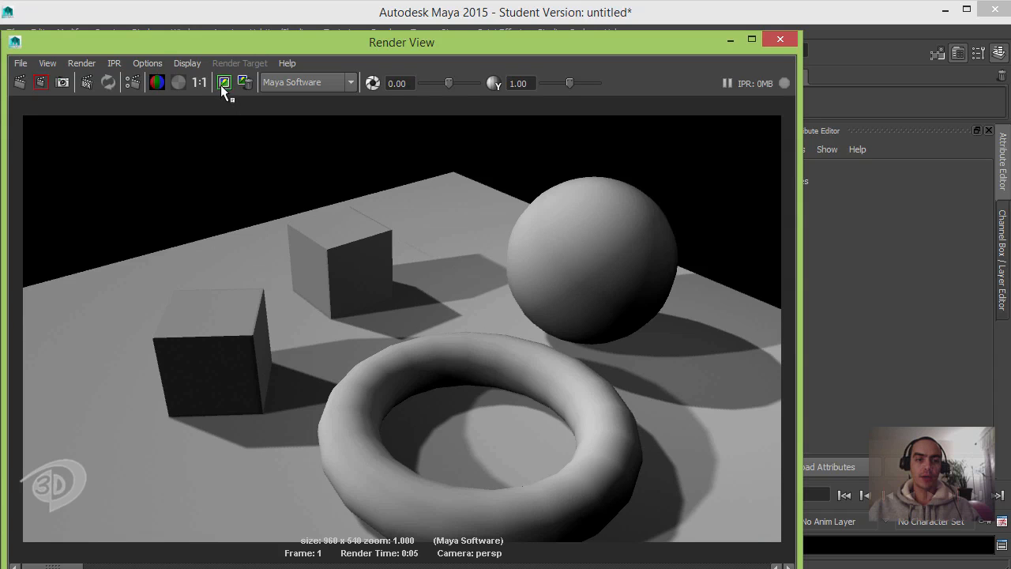
{"action": "left_click_drag", "start_coordinate": [425, 46], "coordinate": [447, 28]}
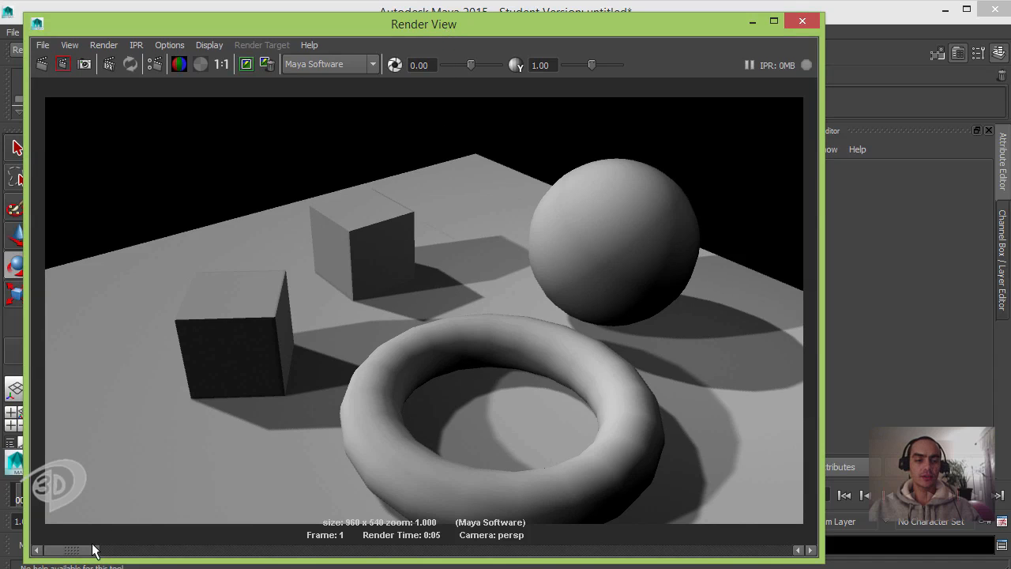
Remove the old coloured-sphere renders from the Render View's kept images and return to the new render of the primitives.
{"action": "left_click_drag", "start_coordinate": [135, 544], "coordinate": [332, 547]}
{"action": "left_click_drag", "start_coordinate": [628, 531], "coordinate": [787, 533]}
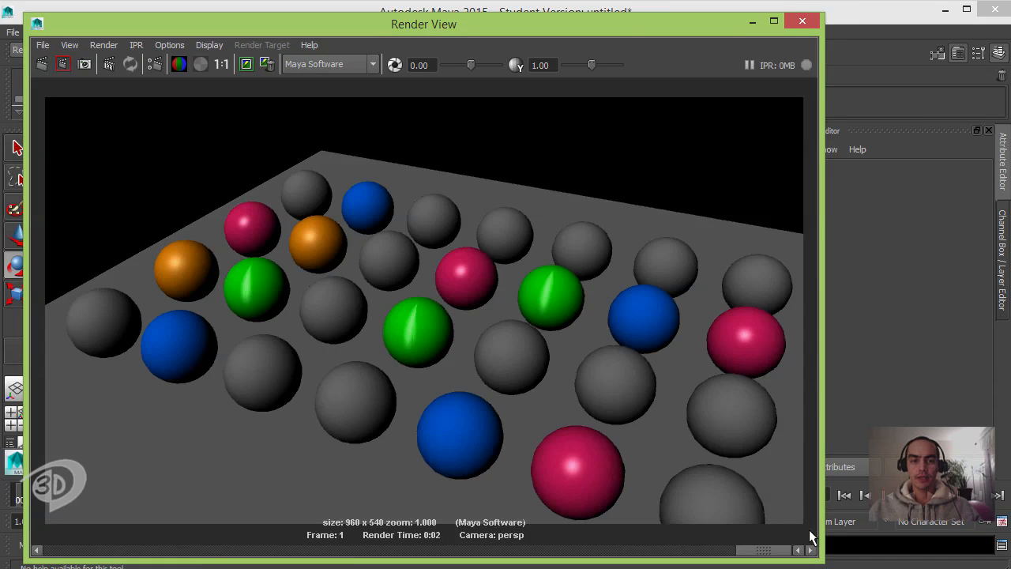
{"action": "left_click", "coordinate": [266, 63]}
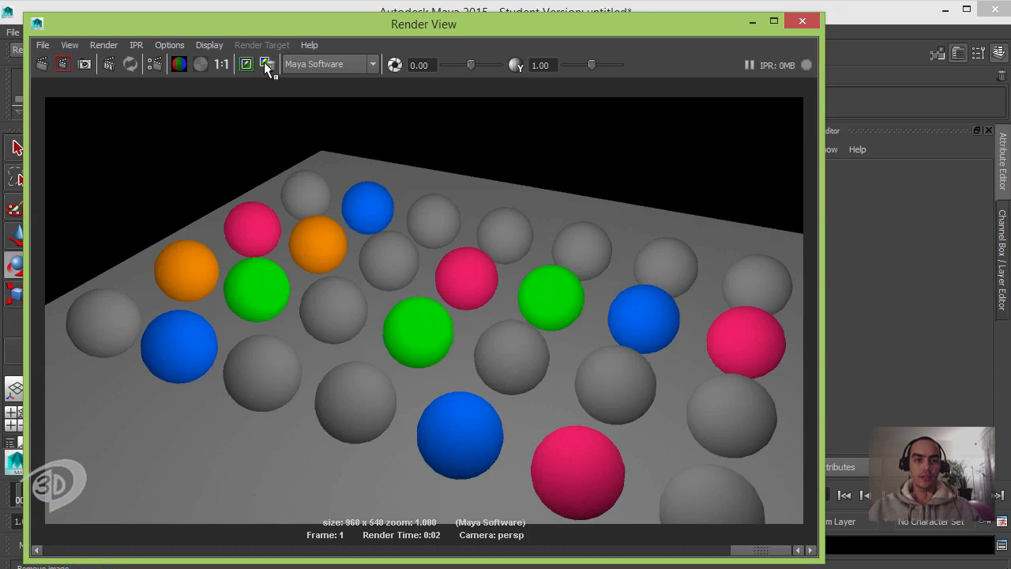
{"action": "left_click", "coordinate": [266, 63]}
{"action": "left_click", "coordinate": [266, 63]}
{"action": "left_click", "coordinate": [266, 62]}
{"action": "left_click", "coordinate": [265, 63]}
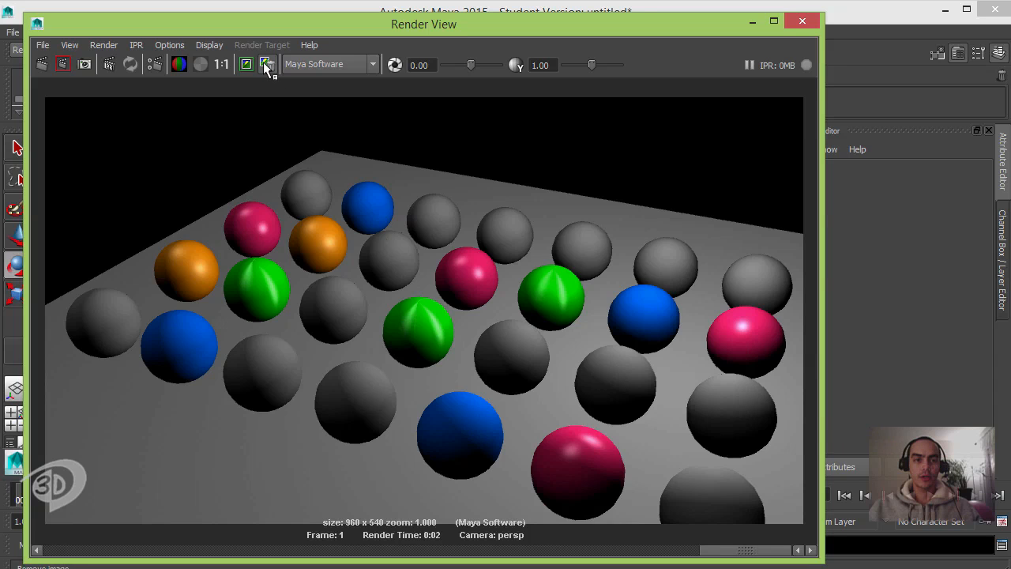
{"action": "left_click", "coordinate": [266, 62]}
{"action": "left_click", "coordinate": [265, 63]}
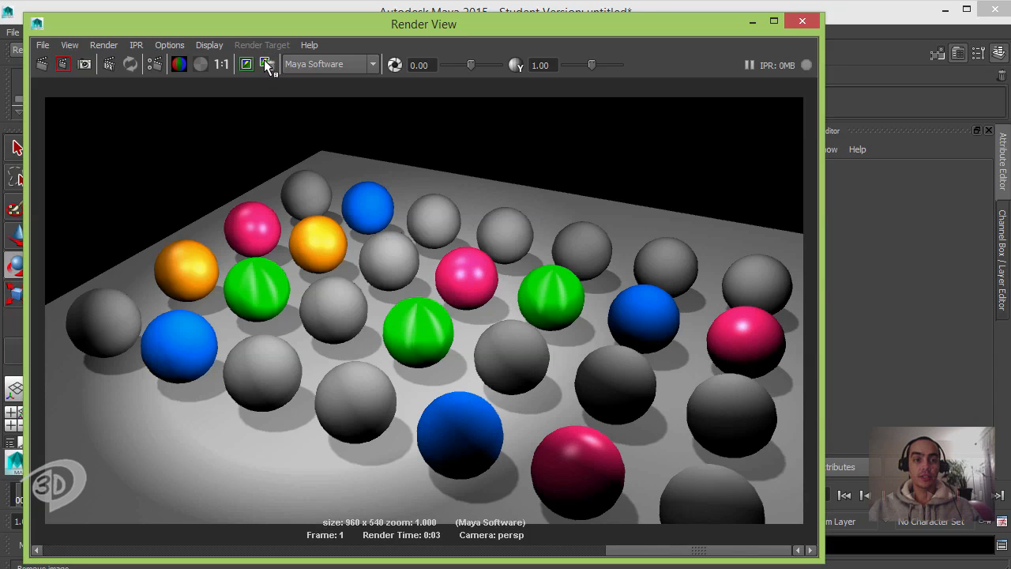
{"action": "left_click", "coordinate": [265, 62]}
{"action": "left_click", "coordinate": [264, 62]}
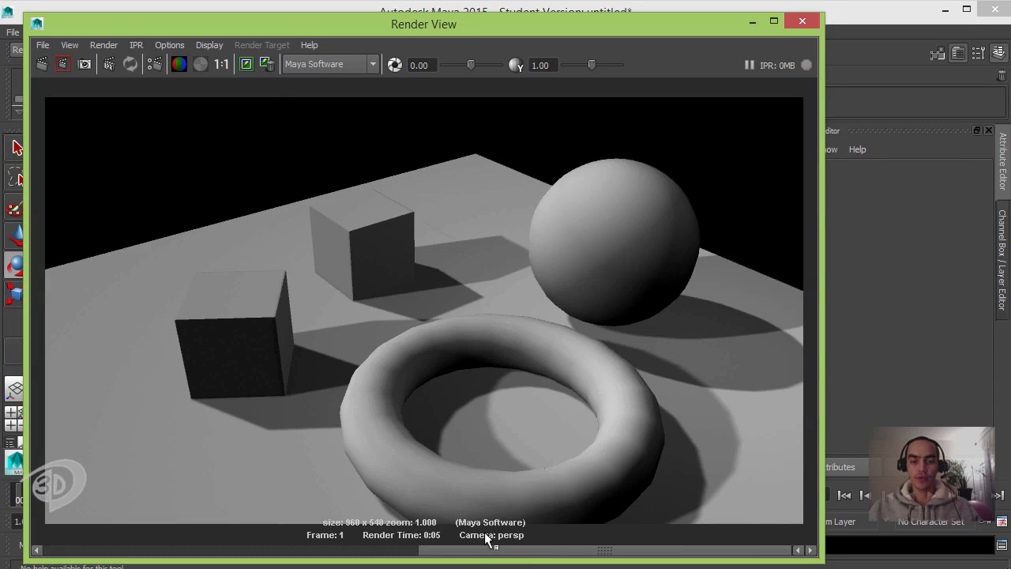
{"action": "left_click_drag", "start_coordinate": [452, 558], "coordinate": [249, 530]}
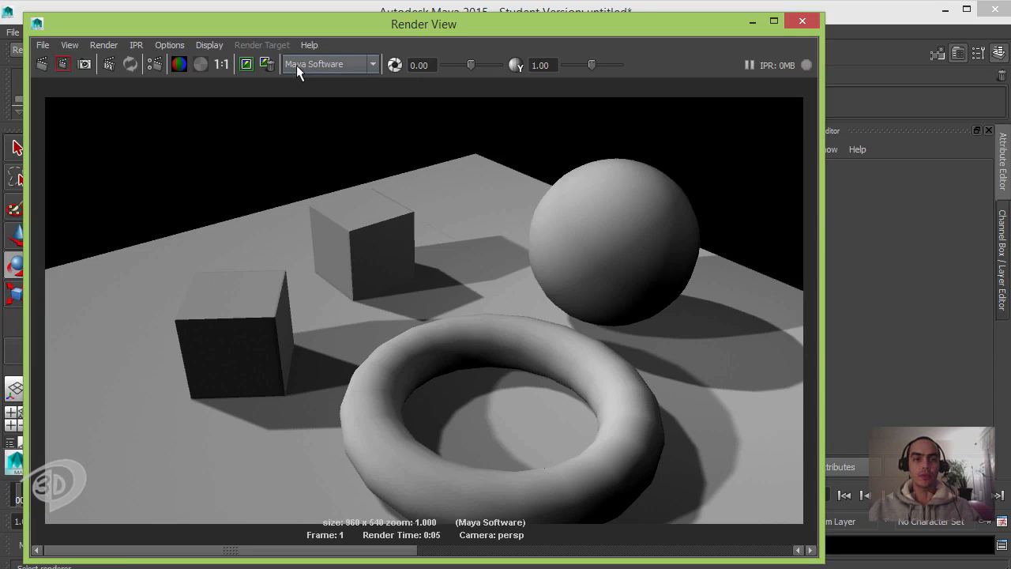
Move the Render View clear of Maya's main toolbar and open the Render Settings window.
{"action": "left_click", "coordinate": [324, 65]}
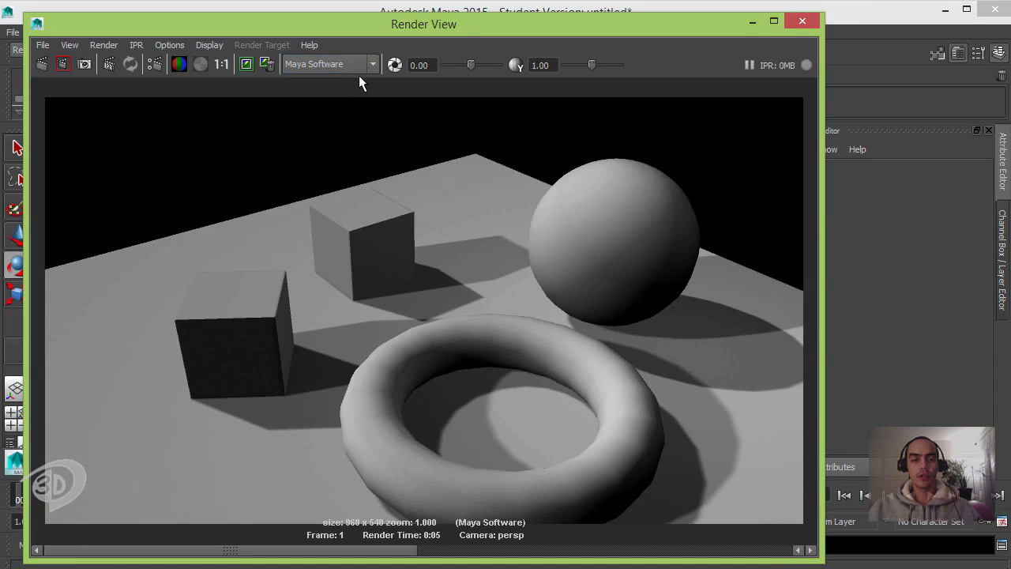
{"action": "left_click_drag", "start_coordinate": [612, 30], "coordinate": [623, 43]}
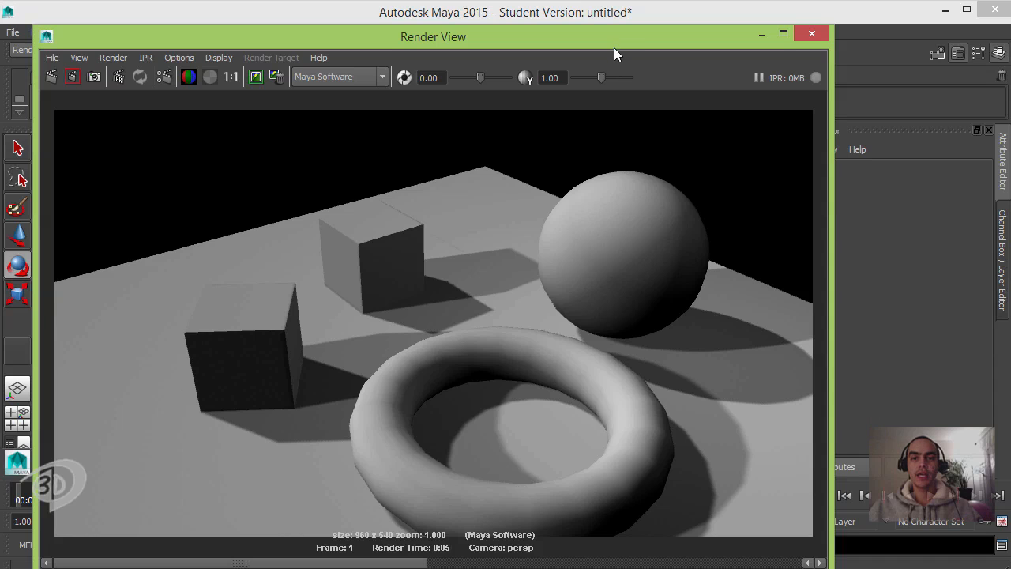
{"action": "left_click_drag", "start_coordinate": [611, 30], "coordinate": [607, 66]}
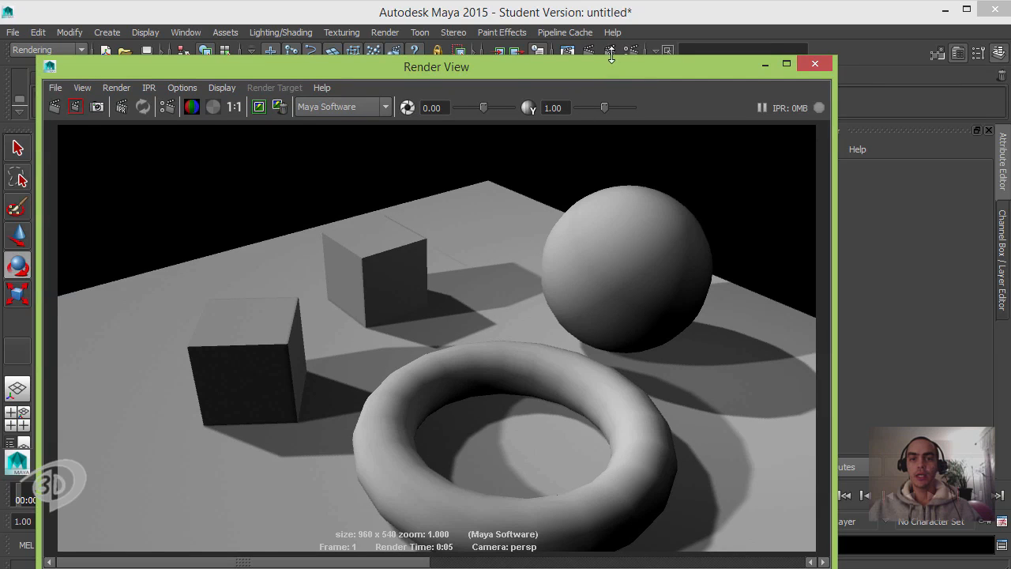
{"action": "left_click_drag", "start_coordinate": [611, 58], "coordinate": [610, 83]}
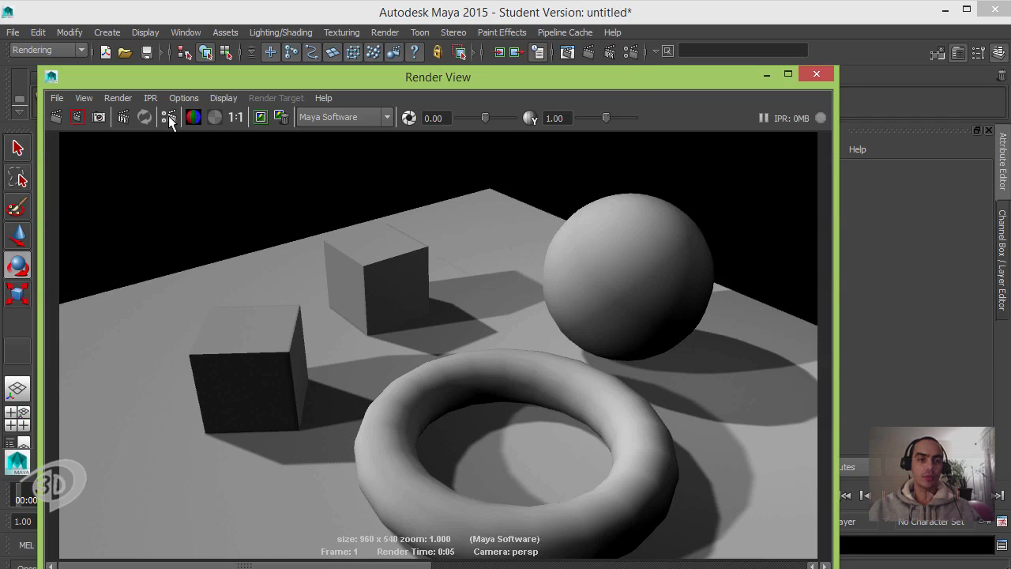
{"action": "left_click", "coordinate": [184, 32]}
{"action": "mouse_move", "coordinate": [220, 71]}
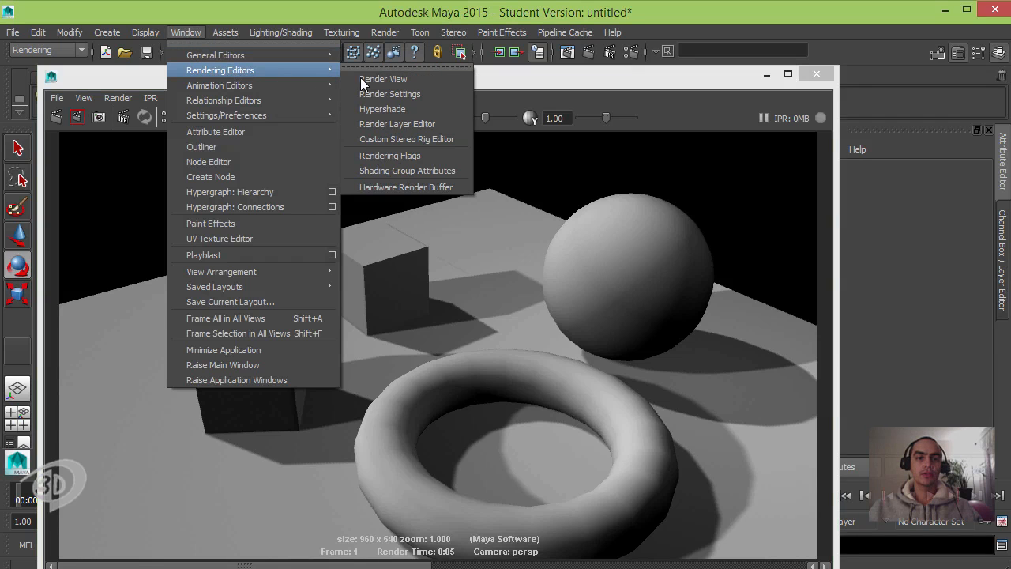
{"action": "left_click", "coordinate": [426, 94]}
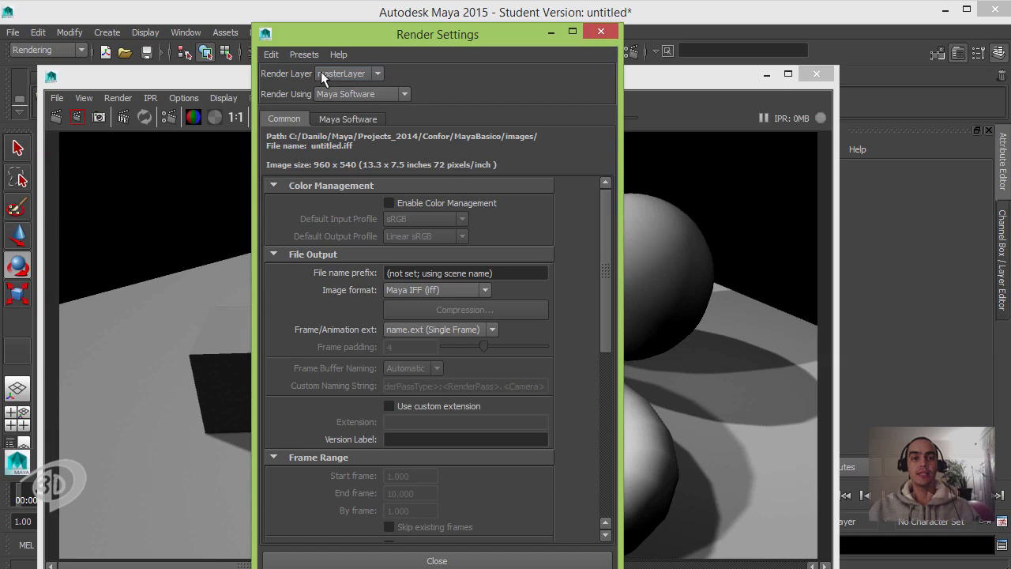
Check the available render layers and set the renderer to Maya Hardware.
{"action": "left_click", "coordinate": [377, 73]}
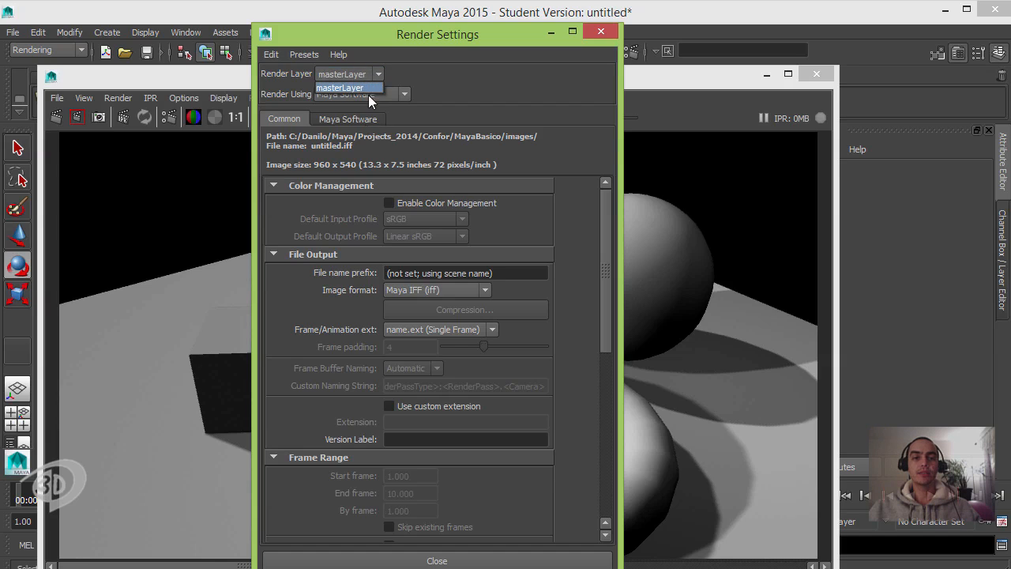
{"action": "left_click", "coordinate": [378, 73]}
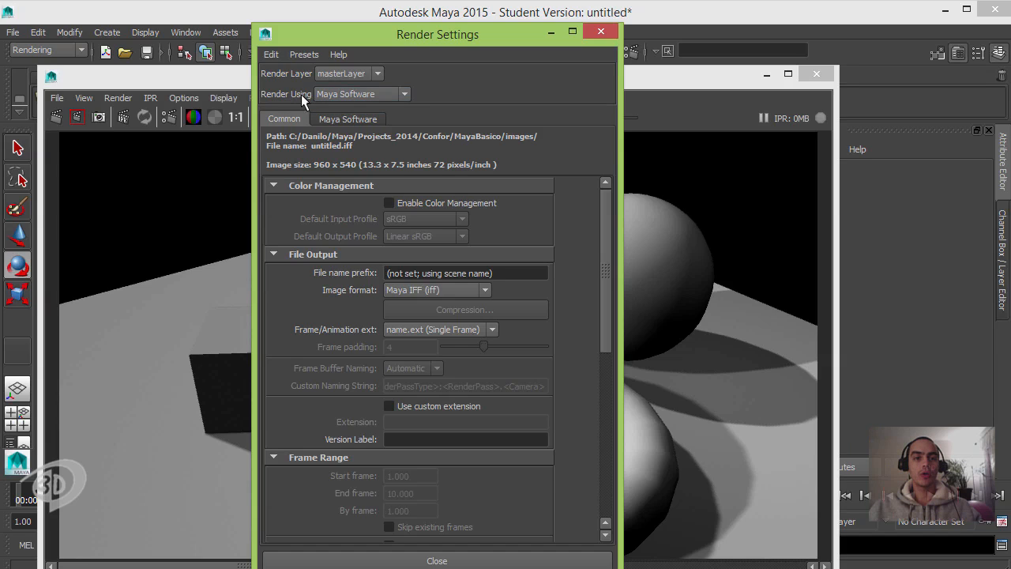
{"action": "left_click", "coordinate": [401, 94]}
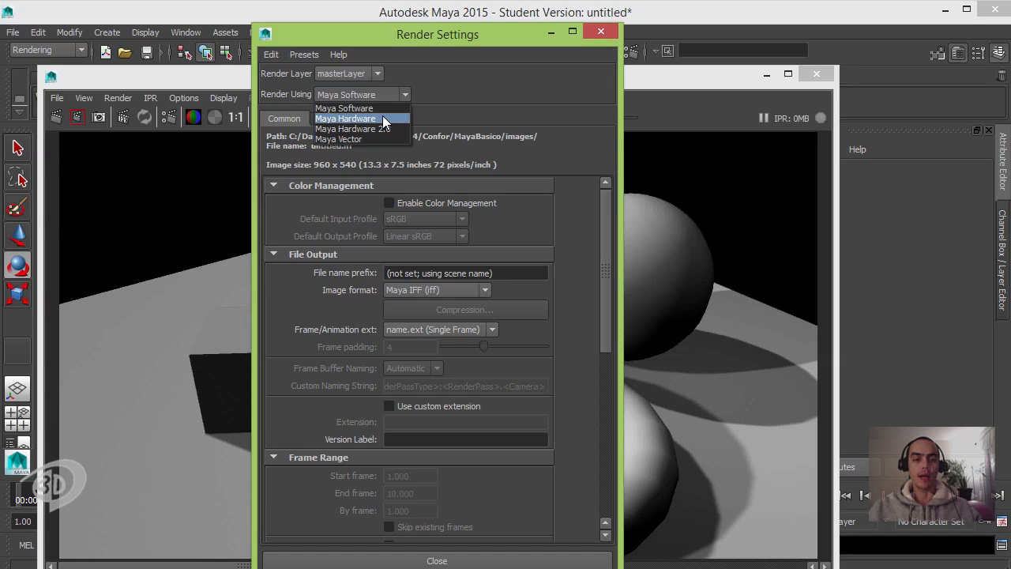
{"action": "left_click", "coordinate": [385, 120]}
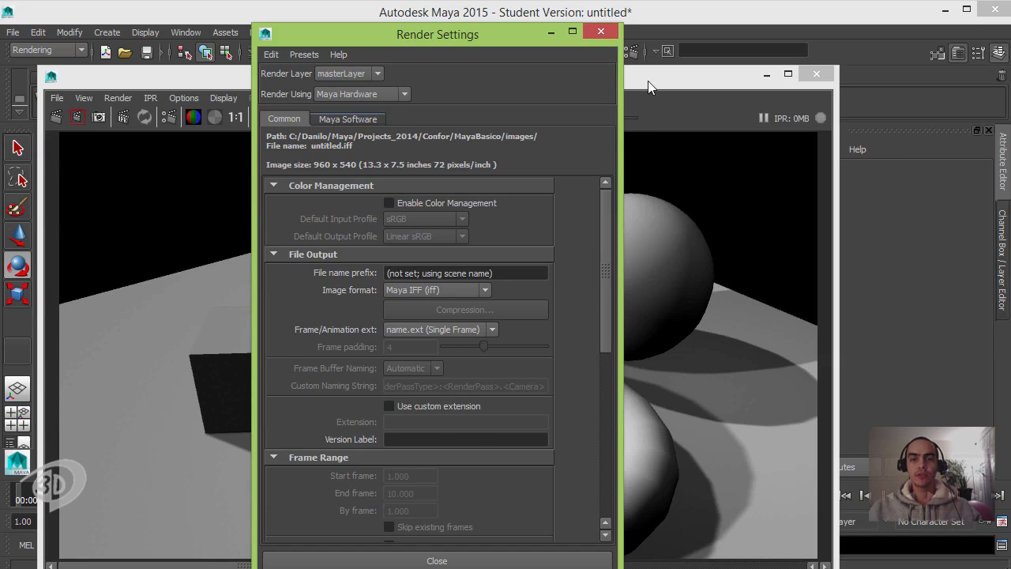
Render the scene again with Maya Hardware, compare it with the kept Maya Software image, and keep the new render.
{"action": "left_click", "coordinate": [177, 139]}
{"action": "left_click", "coordinate": [56, 117]}
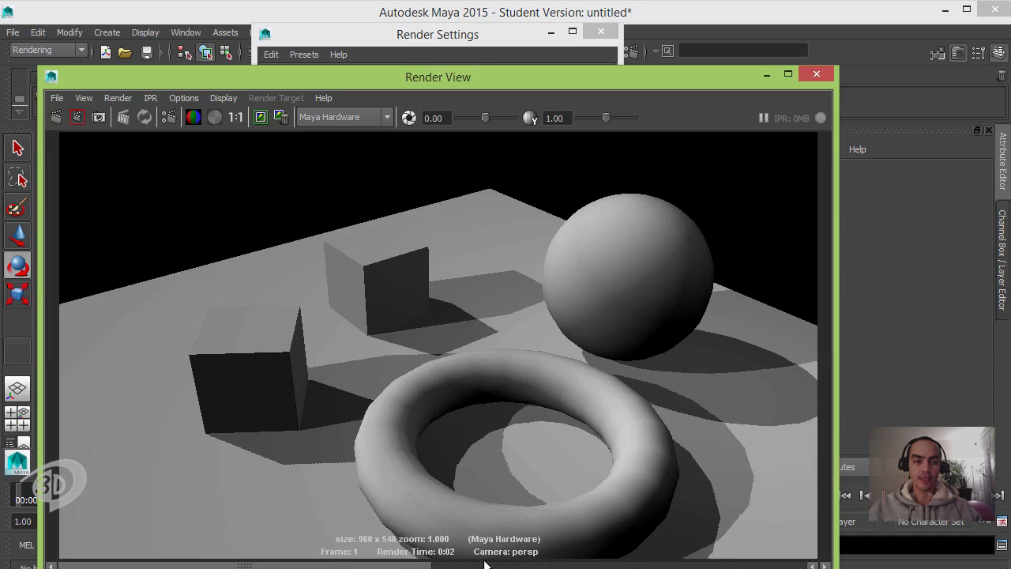
{"action": "left_click_drag", "start_coordinate": [464, 558], "coordinate": [355, 564]}
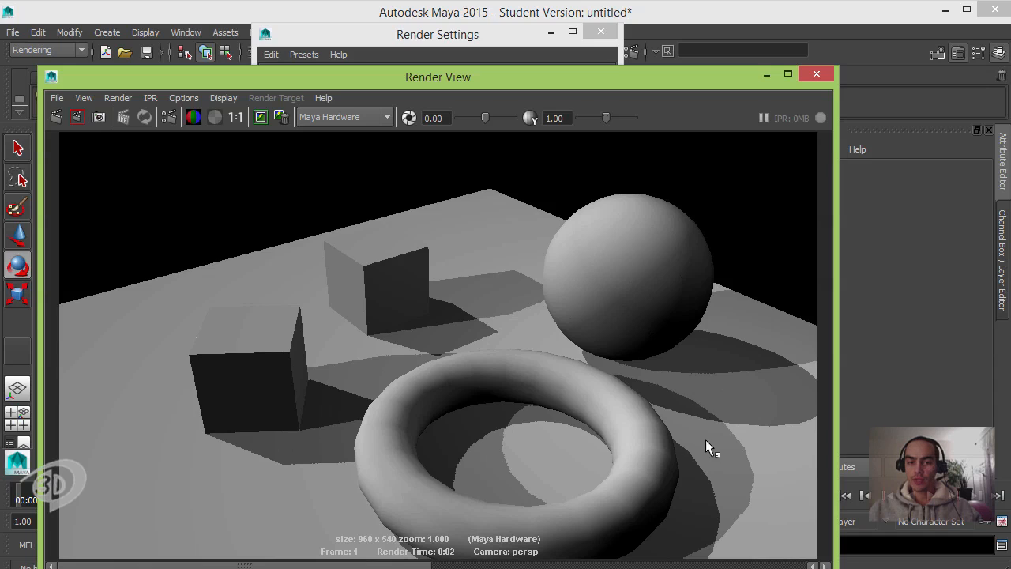
{"action": "left_click", "coordinate": [260, 116]}
Set the renderer to Maya Hardware 2.0 in the render settings and render the primitives in the Render View.
{"action": "left_click", "coordinate": [364, 117]}
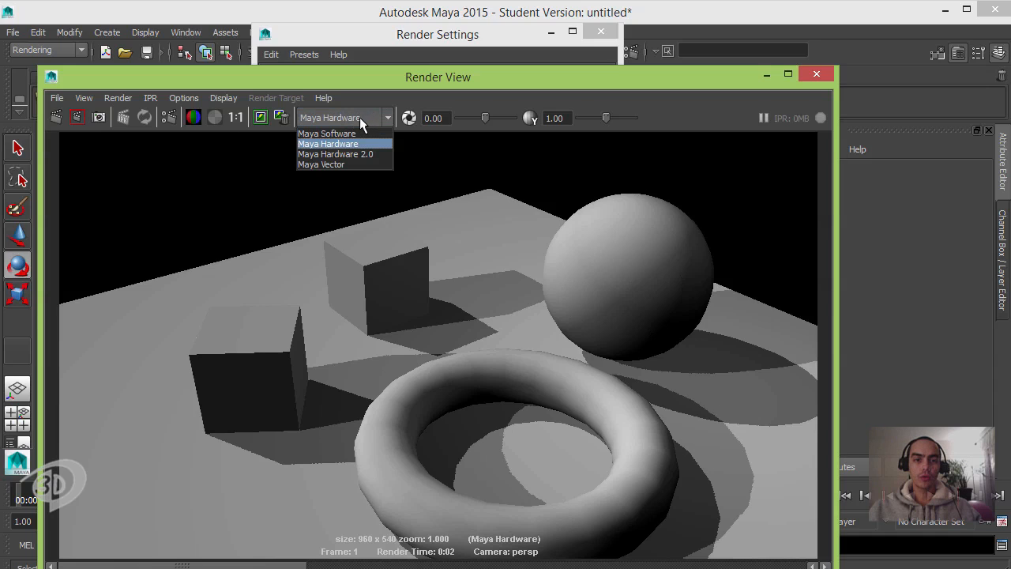
{"action": "left_click", "coordinate": [360, 119]}
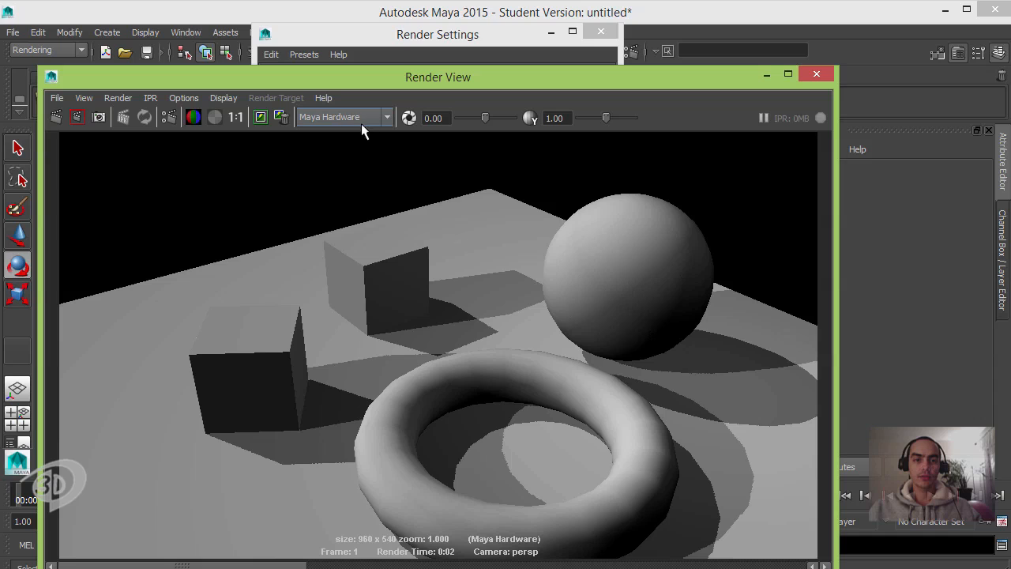
{"action": "left_click", "coordinate": [397, 39]}
{"action": "left_click_drag", "start_coordinate": [481, 35], "coordinate": [679, 29]}
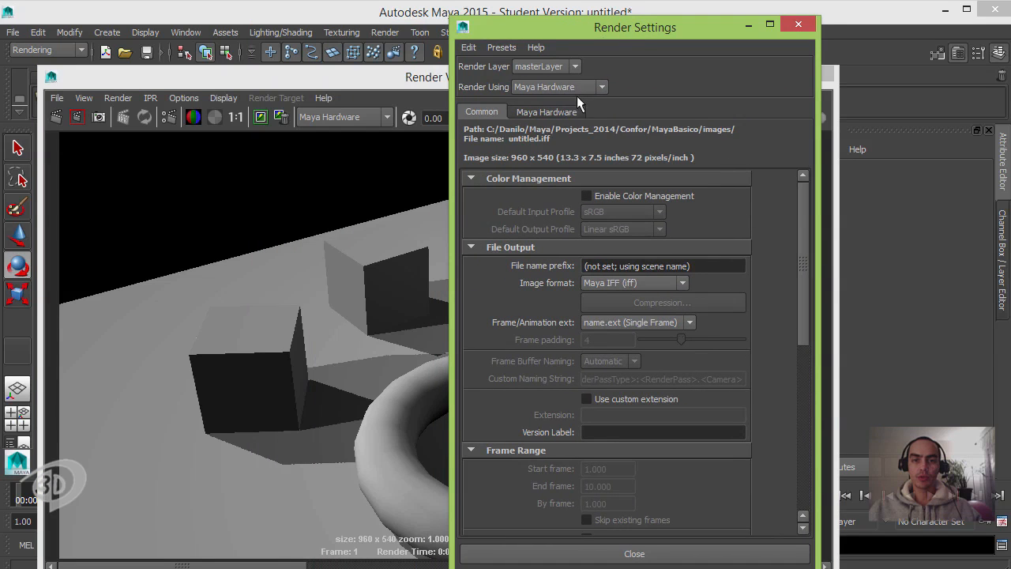
{"action": "left_click", "coordinate": [577, 87]}
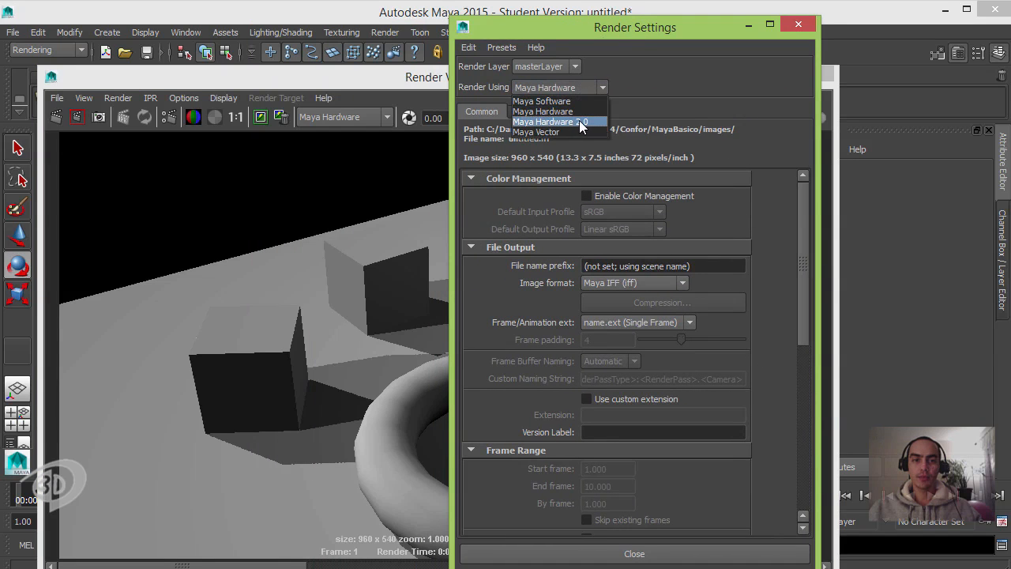
{"action": "left_click", "coordinate": [579, 121]}
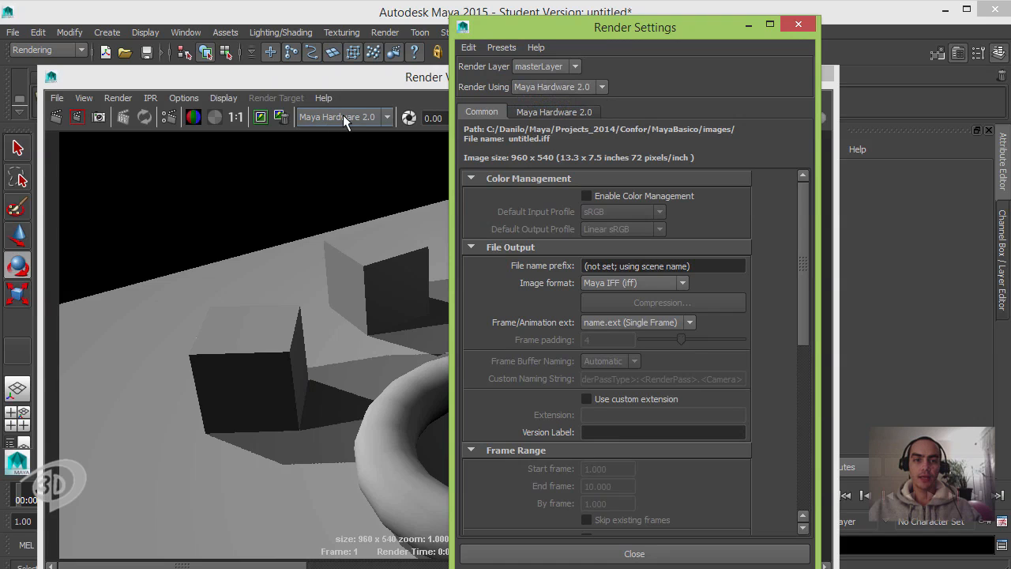
{"action": "left_click", "coordinate": [341, 89]}
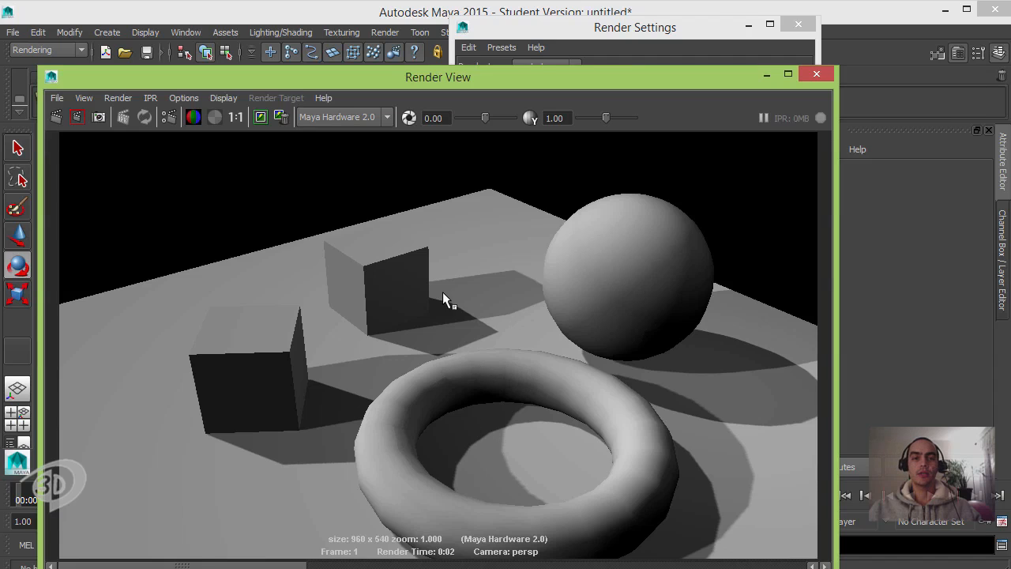
Switch the renderer to Maya Vector in the render settings and render the scene again.
{"action": "left_click", "coordinate": [603, 48]}
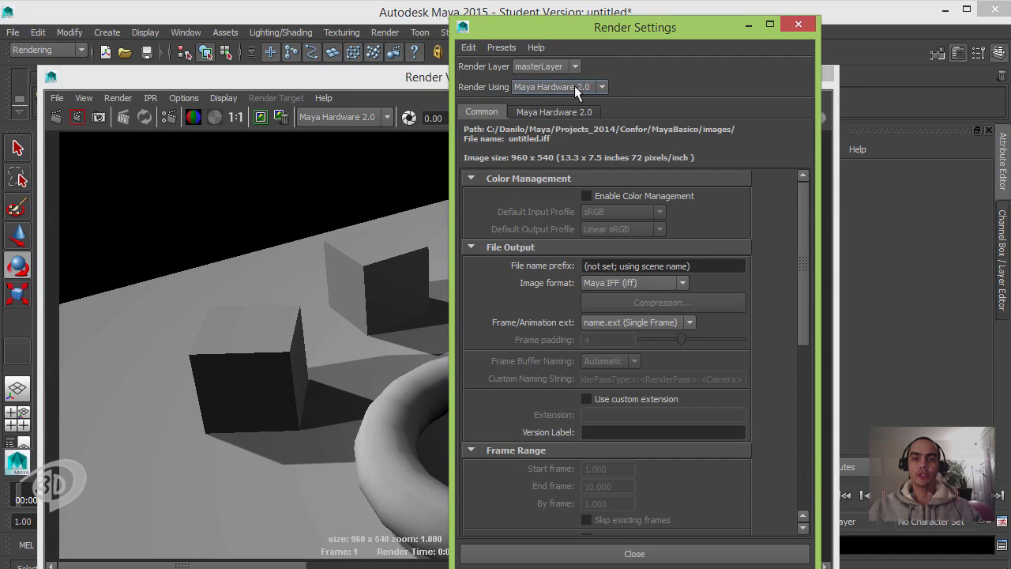
{"action": "left_click", "coordinate": [573, 87]}
{"action": "left_click", "coordinate": [561, 131]}
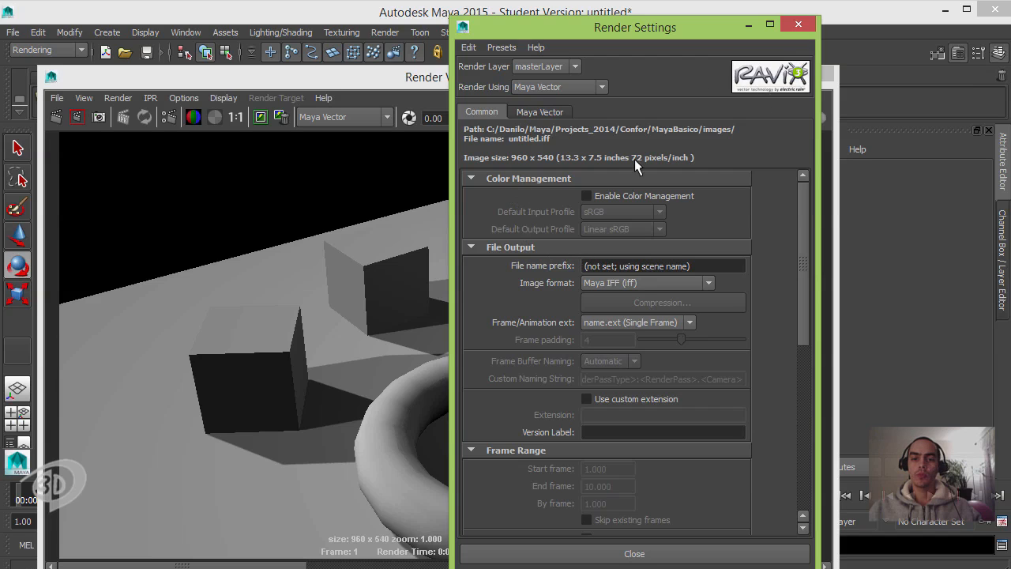
{"action": "left_click", "coordinate": [394, 83]}
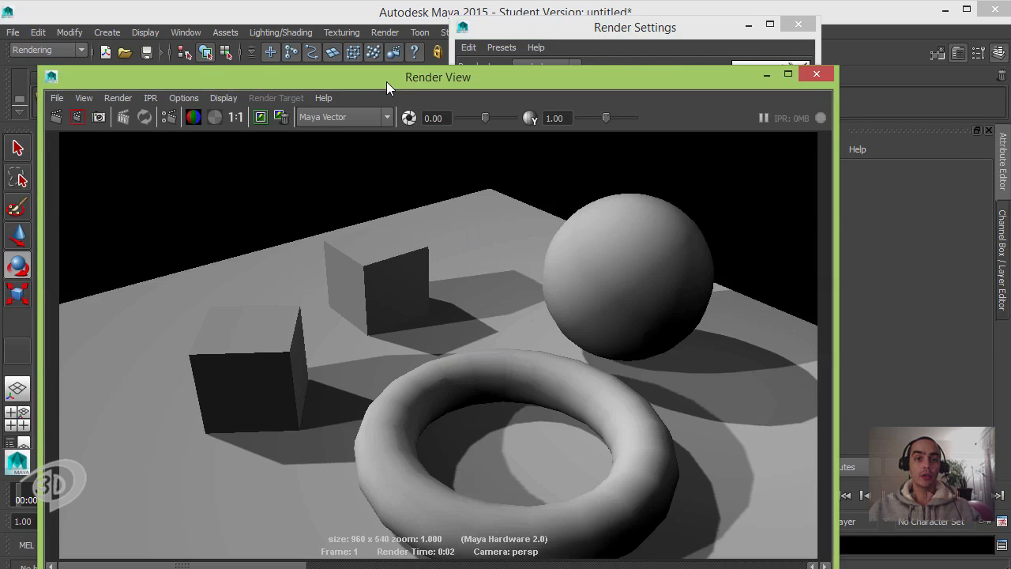
{"action": "left_click", "coordinate": [55, 117]}
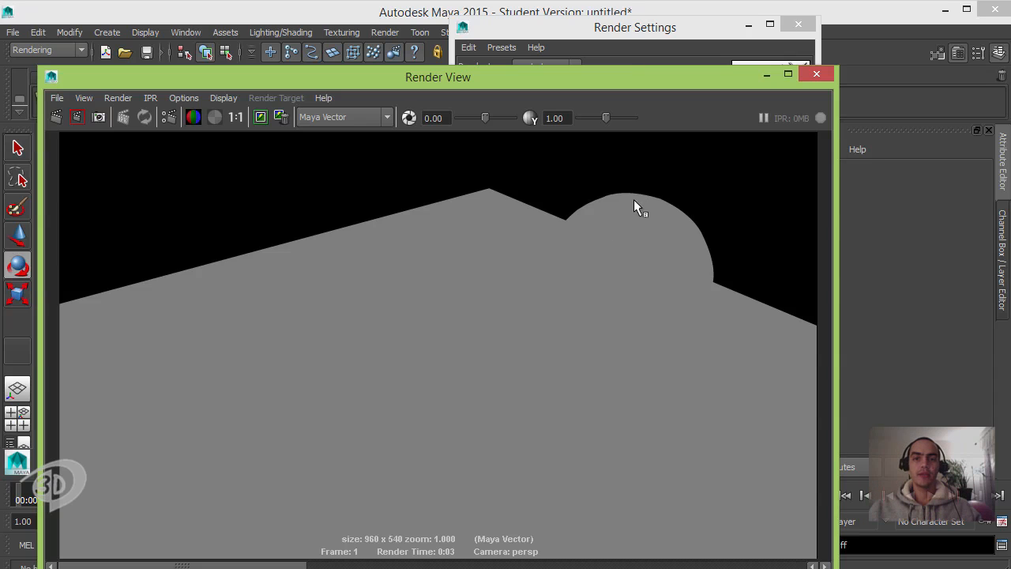
Open the Hypershade, minimise the Render View and Render Settings windows, and move the Hypershade down to uncover the scene.
{"action": "left_click", "coordinate": [766, 74]}
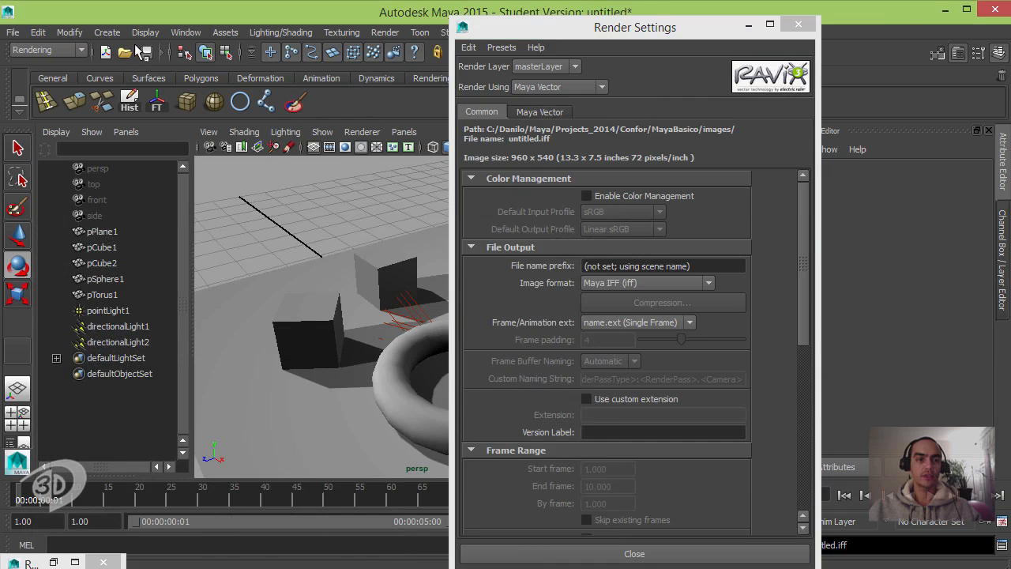
{"action": "left_click", "coordinate": [184, 33]}
{"action": "mouse_move", "coordinate": [216, 71]}
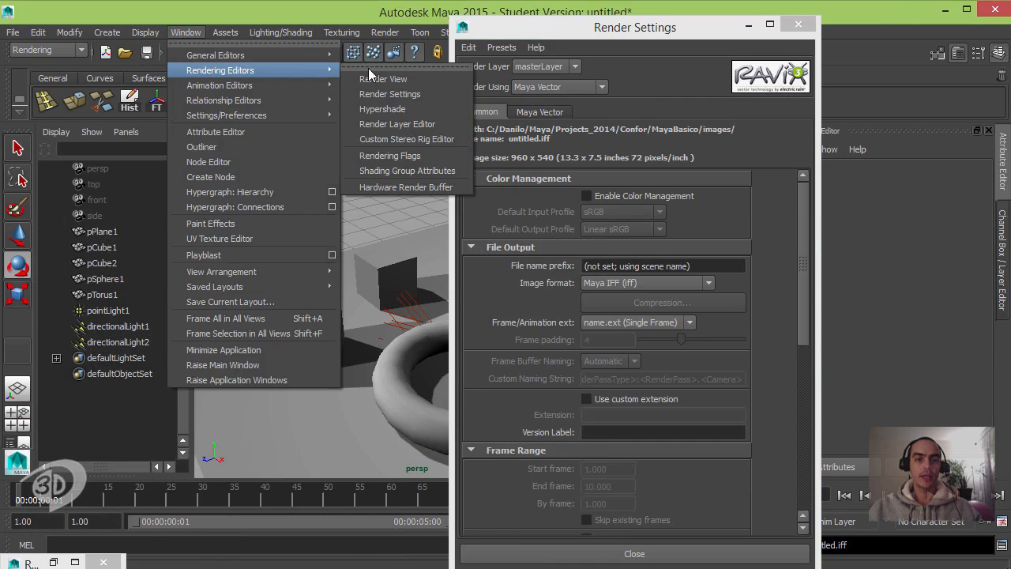
{"action": "left_click", "coordinate": [399, 108]}
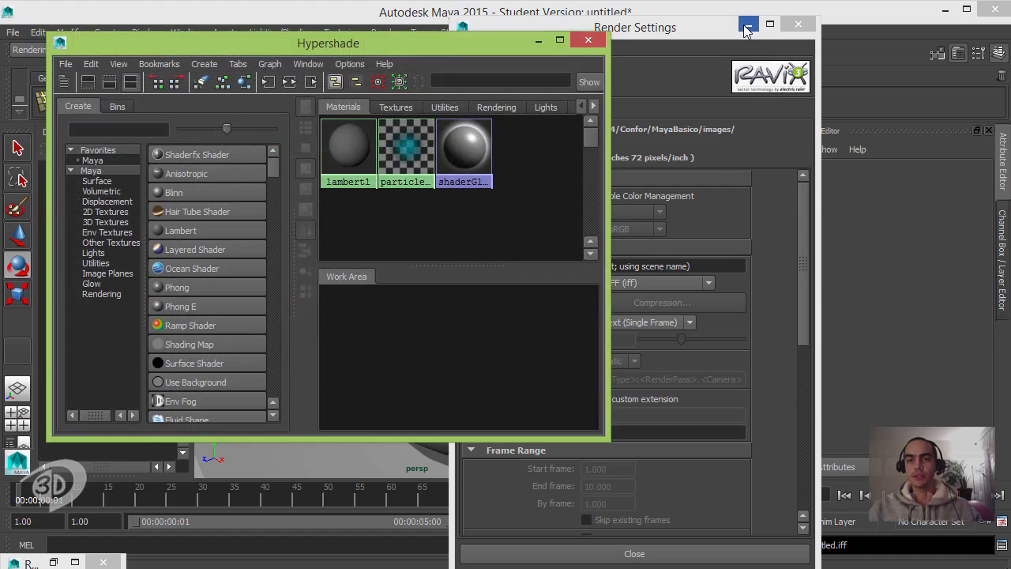
{"action": "left_click", "coordinate": [746, 26]}
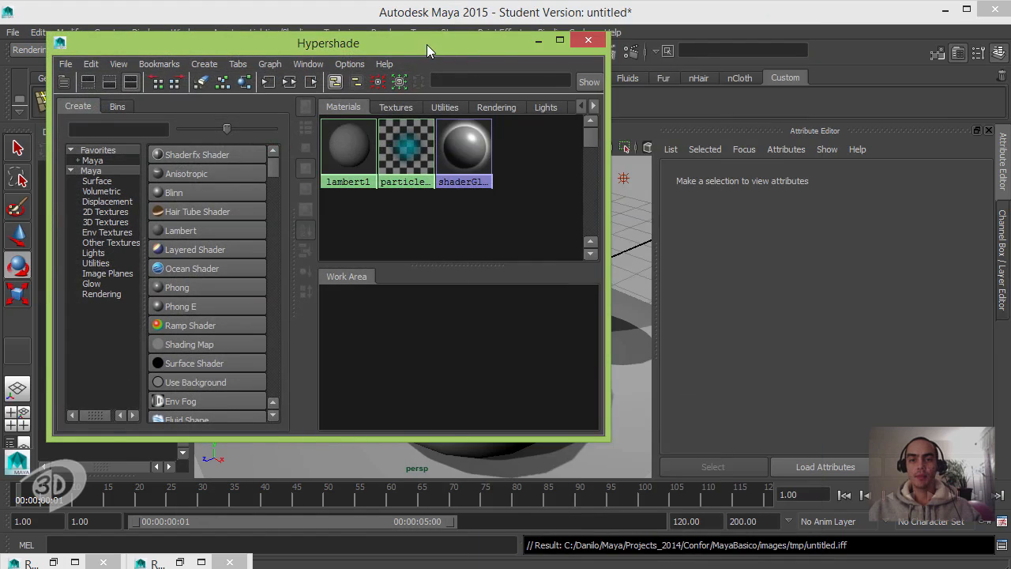
{"action": "left_click_drag", "start_coordinate": [354, 48], "coordinate": [382, 270]}
Create a Blinn material for the sphere and a Lambert material for the rear cube, assigning each to its object.
{"action": "left_click", "coordinate": [147, 430]}
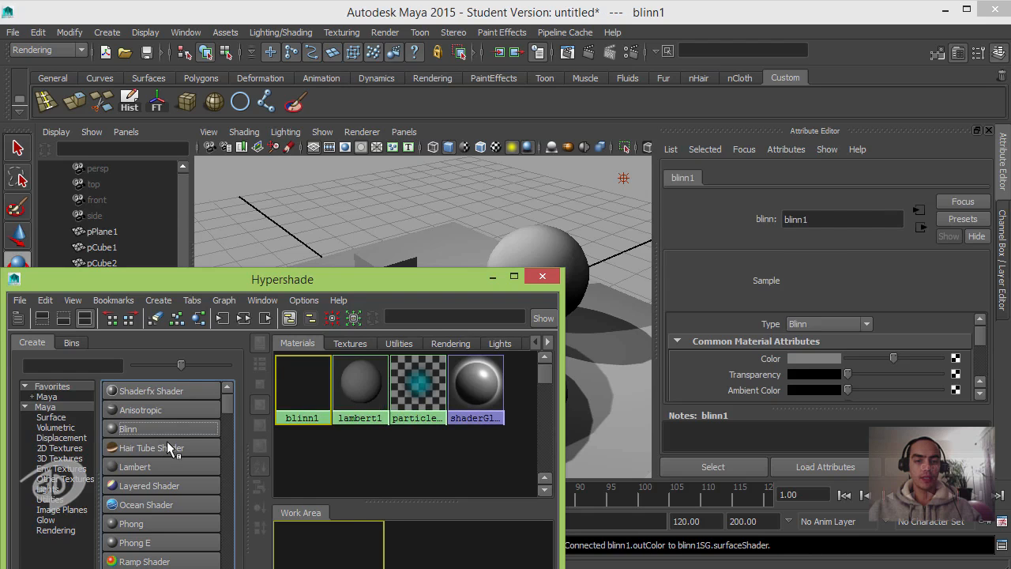
{"action": "left_click", "coordinate": [531, 252]}
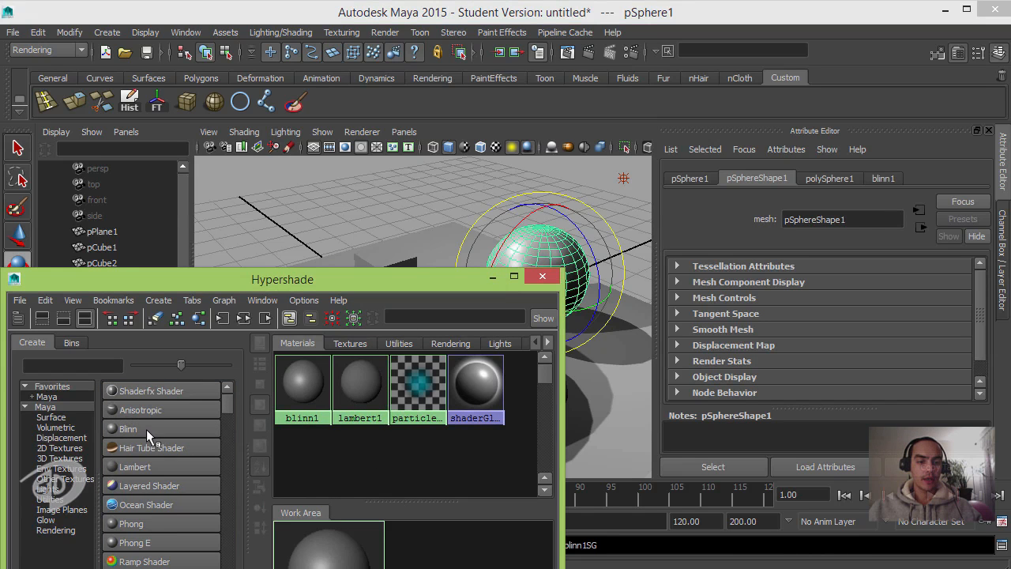
{"action": "left_click", "coordinate": [148, 466]}
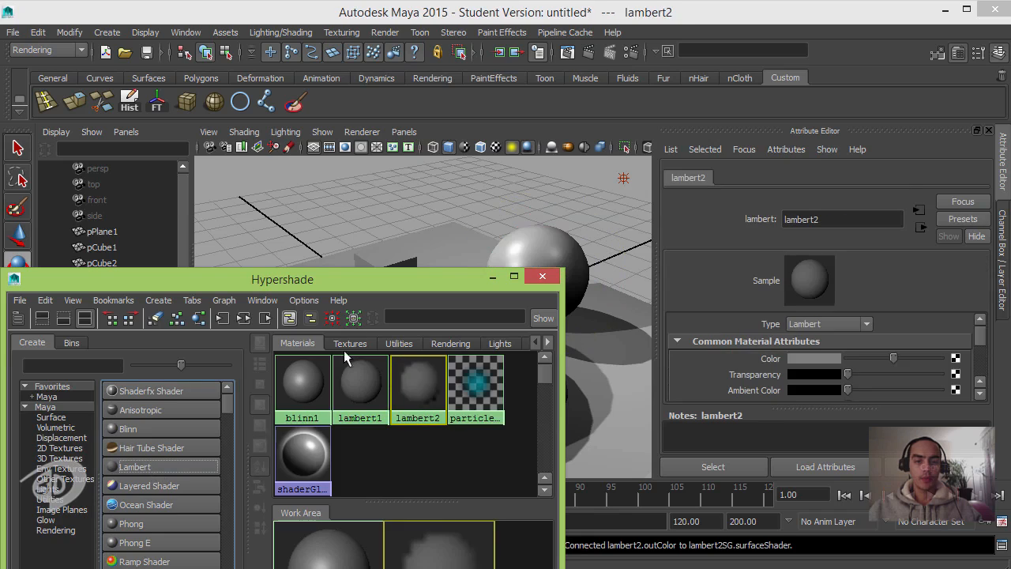
{"action": "left_click", "coordinate": [394, 246]}
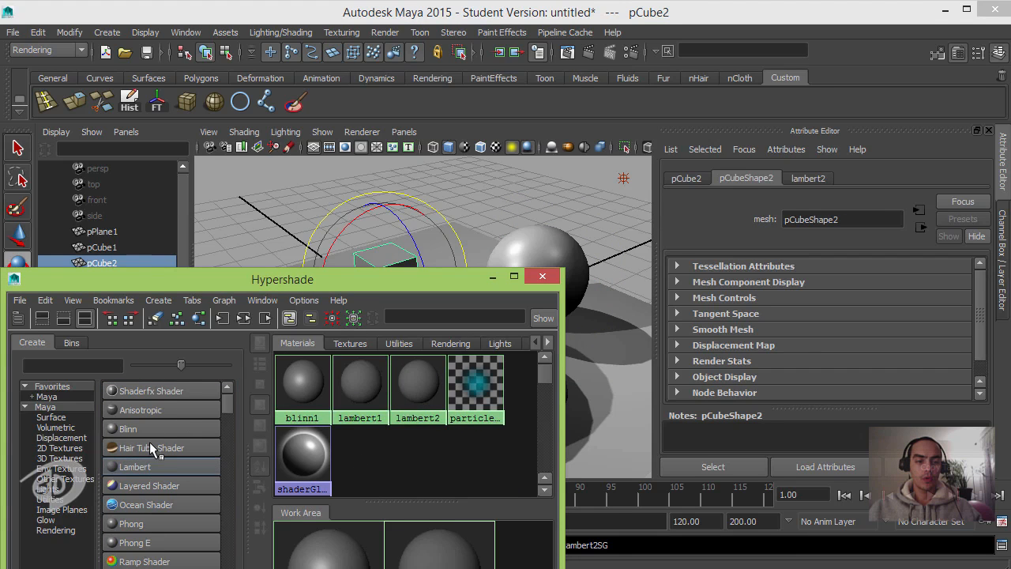
Create another Lambert material and assign it to the front cube, moving the Hypershade lower to reach the cube.
{"action": "left_click", "coordinate": [139, 465]}
{"action": "left_click_drag", "start_coordinate": [329, 278], "coordinate": [318, 357]}
{"action": "left_click", "coordinate": [318, 313]}
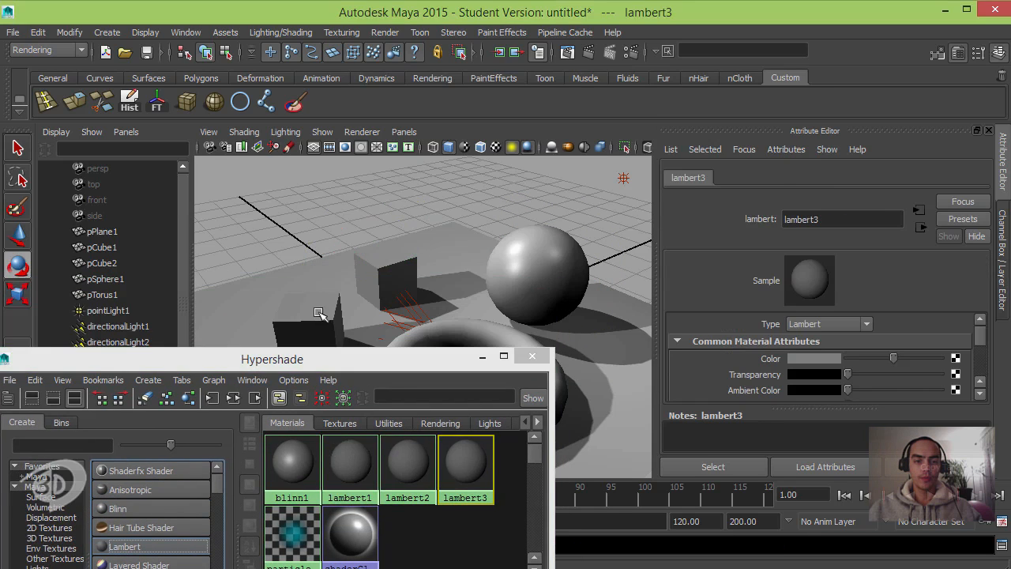
{"action": "right_click_drag", "start_coordinate": [467, 447], "coordinate": [440, 397]}
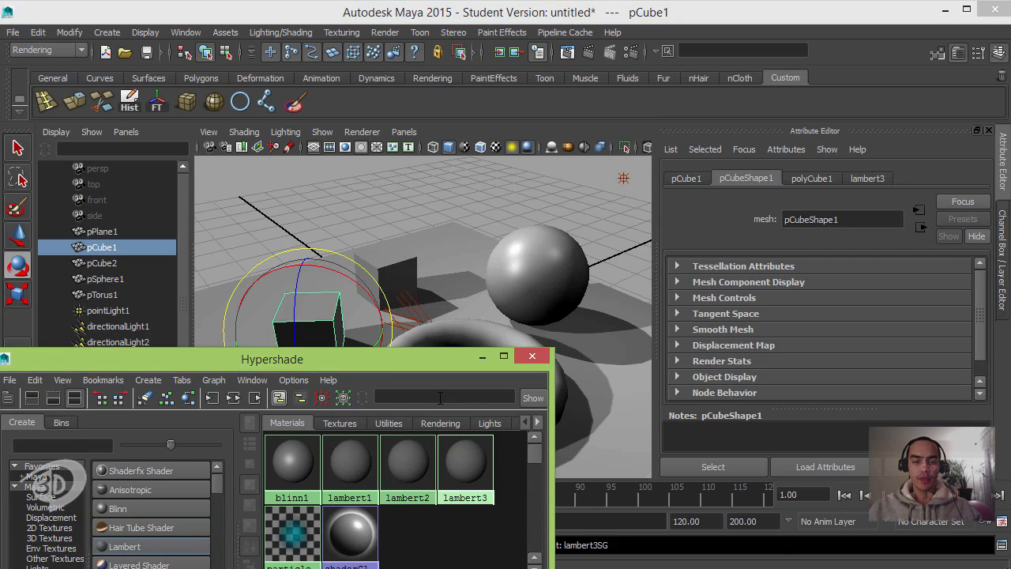
Create a Phong material and assign it to the torus, repositioning the Hypershade as needed.
{"action": "left_click_drag", "start_coordinate": [394, 356], "coordinate": [298, 409]}
{"action": "left_click", "coordinate": [230, 445]}
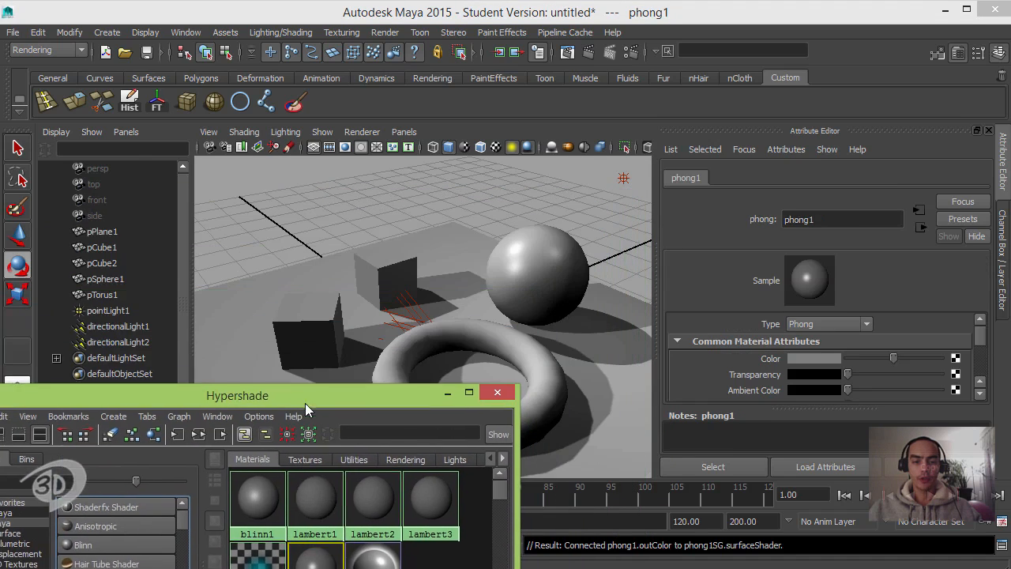
{"action": "left_click", "coordinate": [481, 348]}
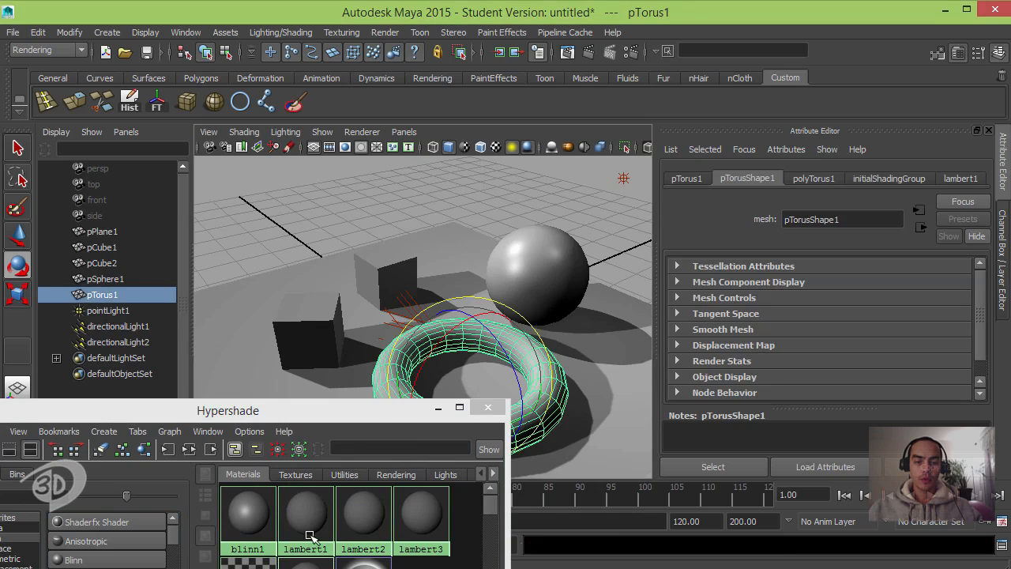
{"action": "left_click_drag", "start_coordinate": [316, 417], "coordinate": [313, 389]}
{"action": "right_click_drag", "start_coordinate": [304, 550], "coordinate": [306, 495]}
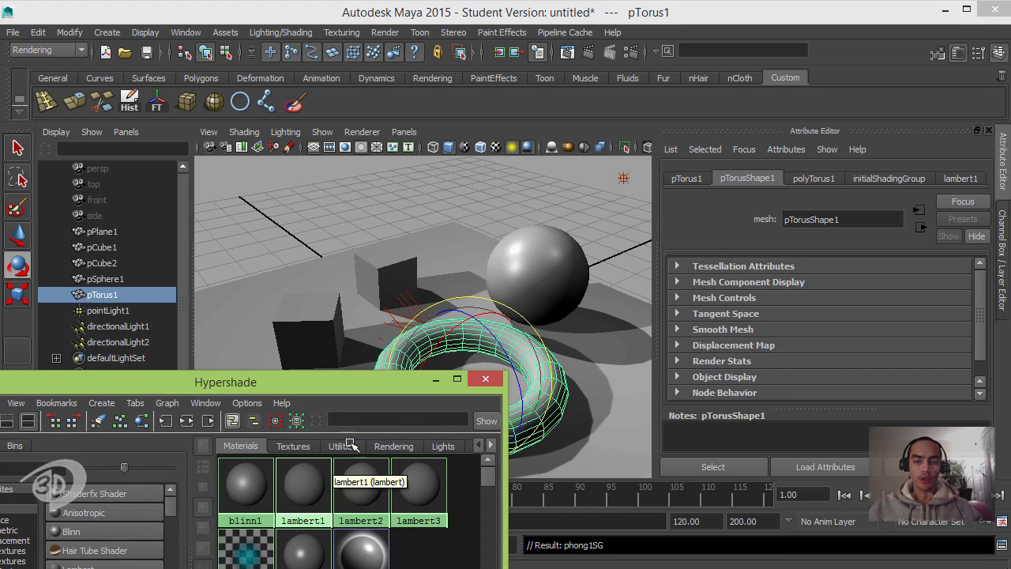
Colour the sphere's Blinn material yellow and the rear cube's Lambert material orange.
{"action": "left_click", "coordinate": [251, 481]}
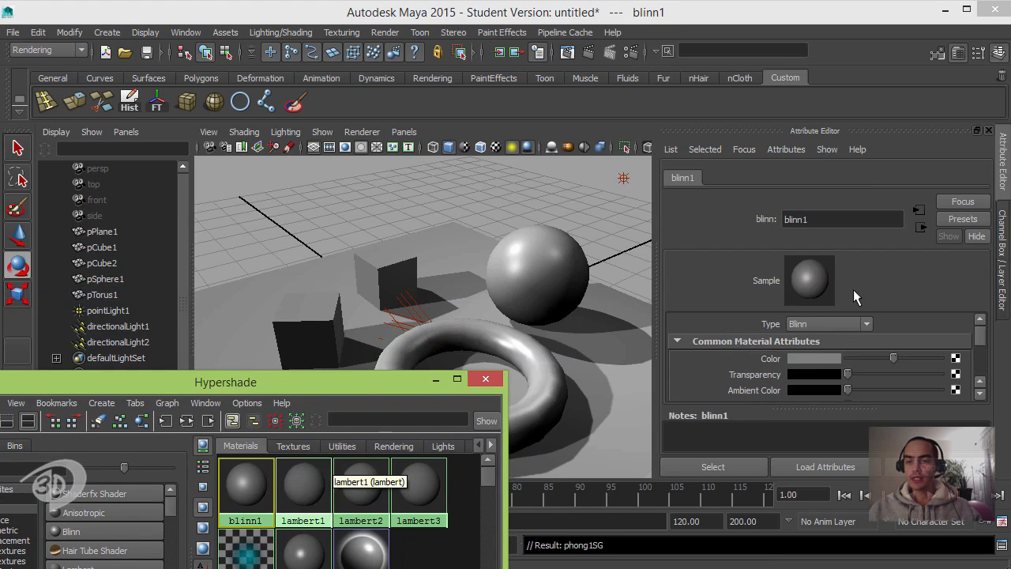
{"action": "left_click", "coordinate": [821, 363]}
{"action": "left_click", "coordinate": [793, 328]}
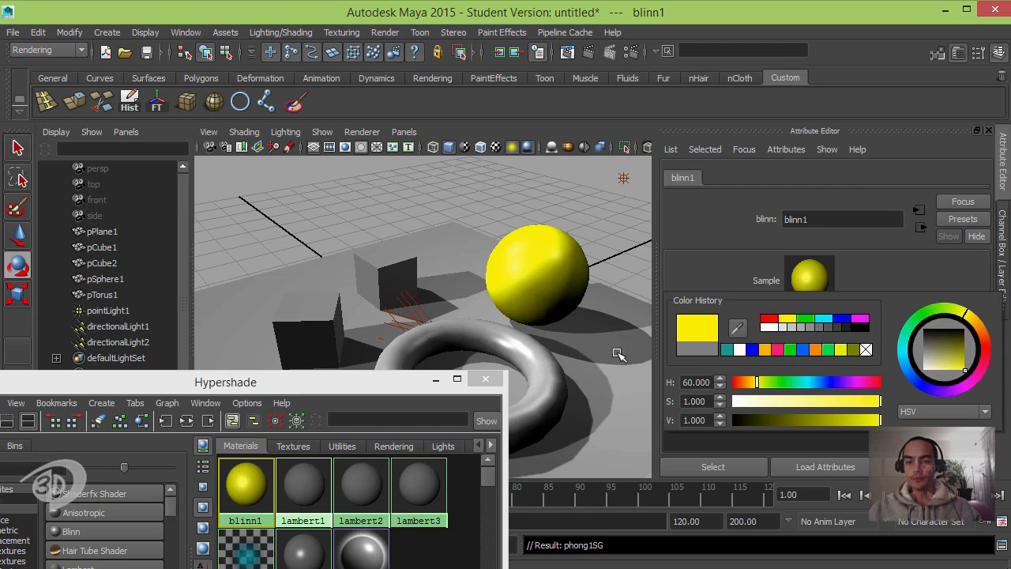
{"action": "left_click", "coordinate": [303, 483]}
{"action": "left_click", "coordinate": [361, 484]}
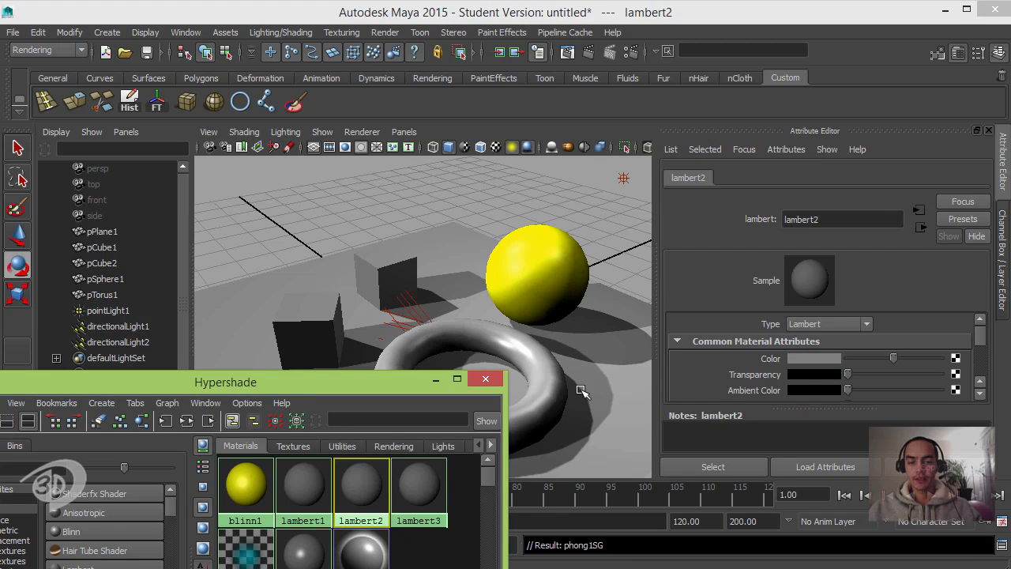
{"action": "left_click", "coordinate": [817, 361]}
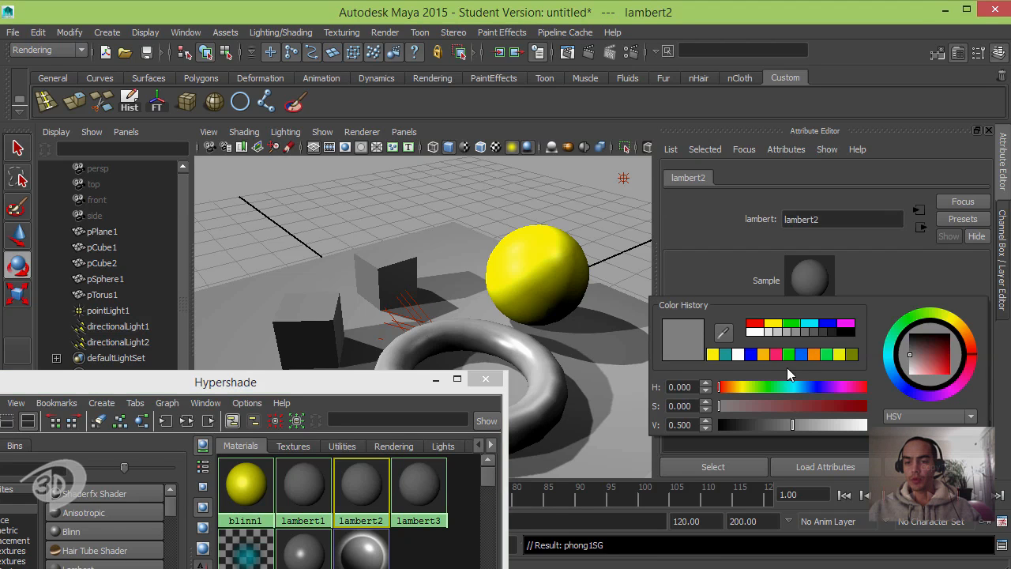
{"action": "left_click", "coordinate": [816, 354]}
Colour the front cube's Lambert material magenta.
{"action": "left_click", "coordinate": [417, 466]}
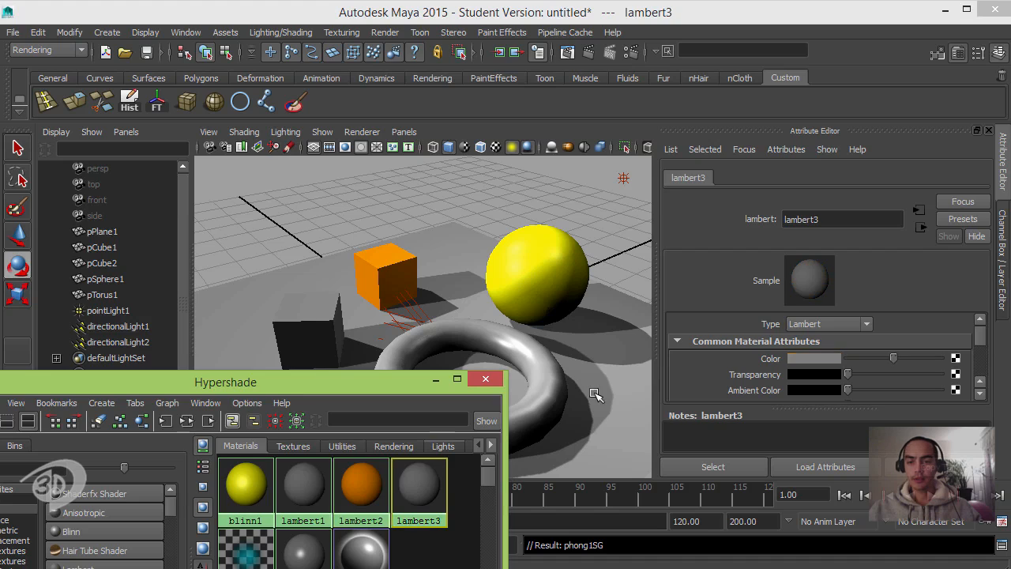
{"action": "left_click", "coordinate": [821, 358]}
{"action": "left_click", "coordinate": [850, 316]}
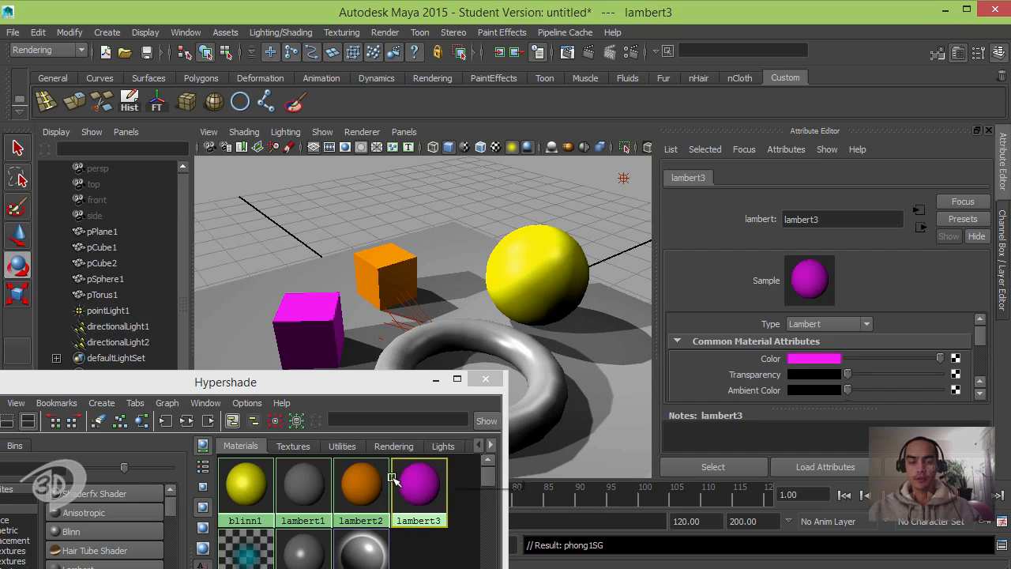
Colour the torus's Phong material blue, shift its hue slightly towards cyan, and bring the perspective view in front of the Hypershade.
{"action": "left_click", "coordinate": [303, 549]}
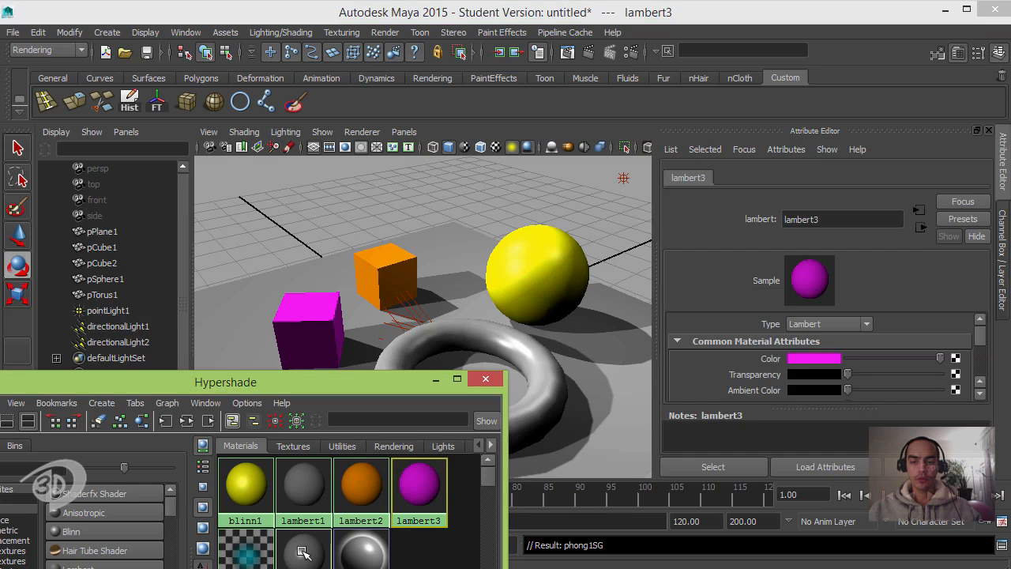
{"action": "left_click", "coordinate": [823, 361]}
{"action": "left_click", "coordinate": [823, 361]}
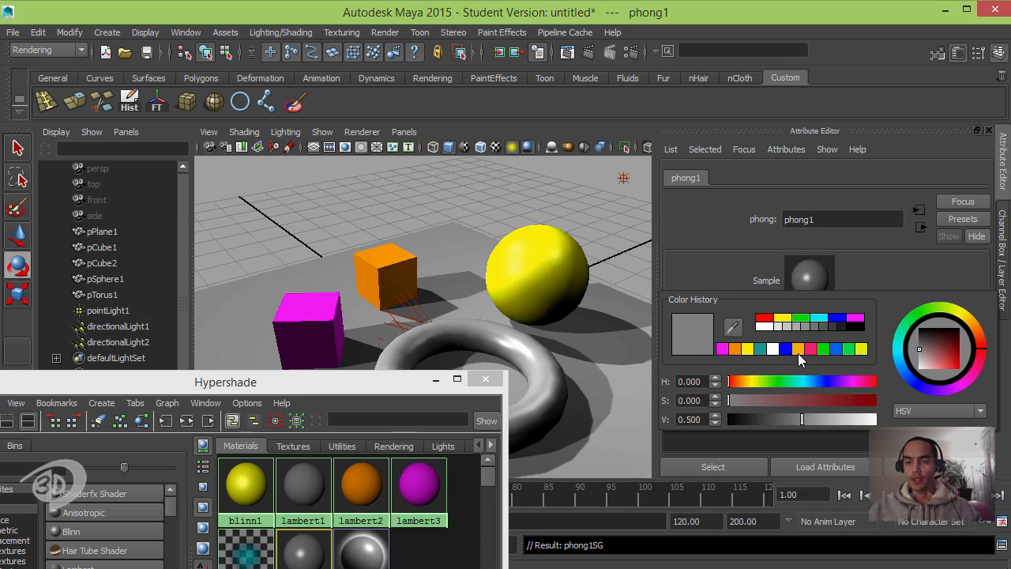
{"action": "left_click", "coordinate": [785, 348]}
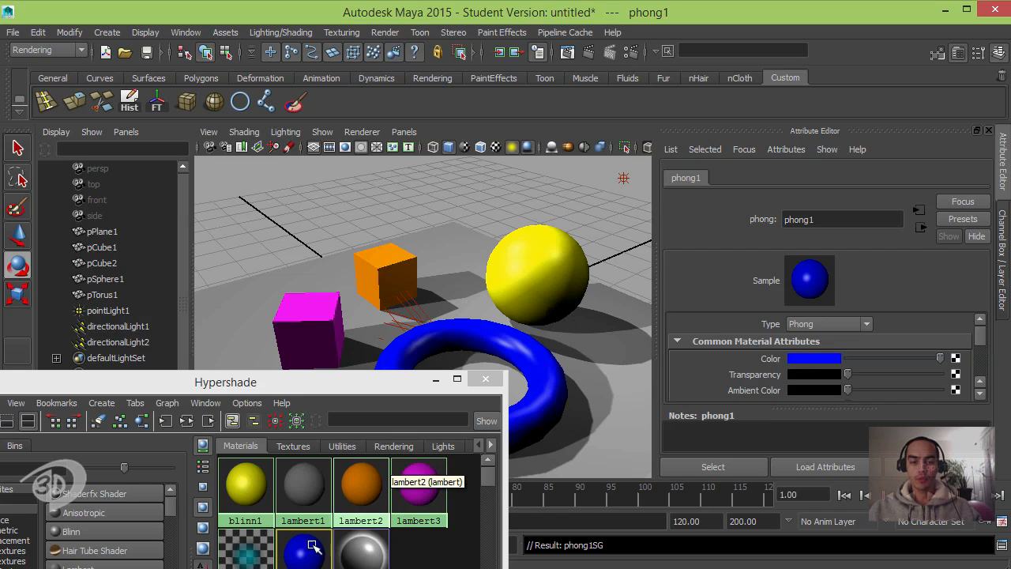
{"action": "left_click", "coordinate": [824, 360]}
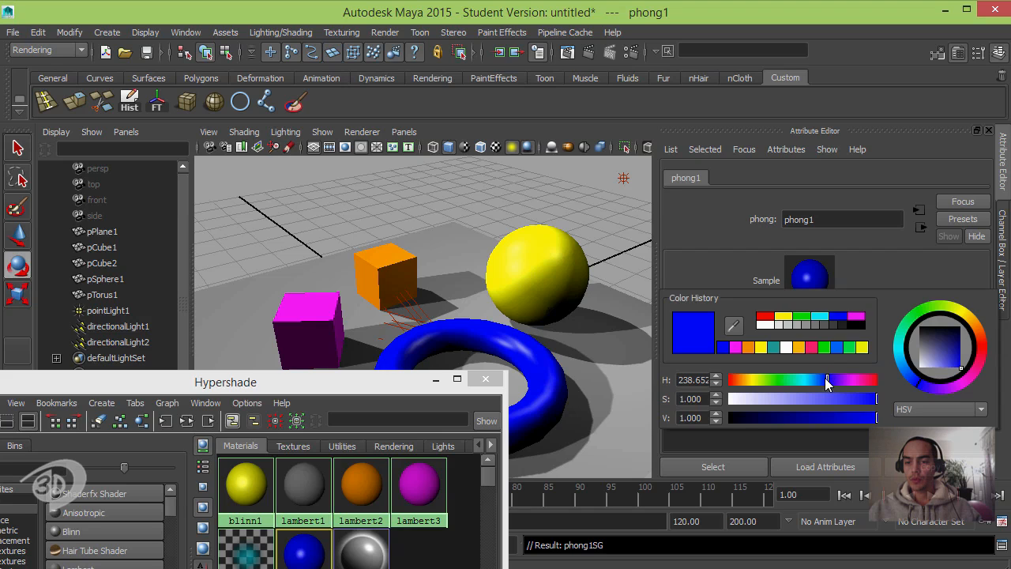
{"action": "left_click_drag", "start_coordinate": [824, 378], "coordinate": [818, 379]}
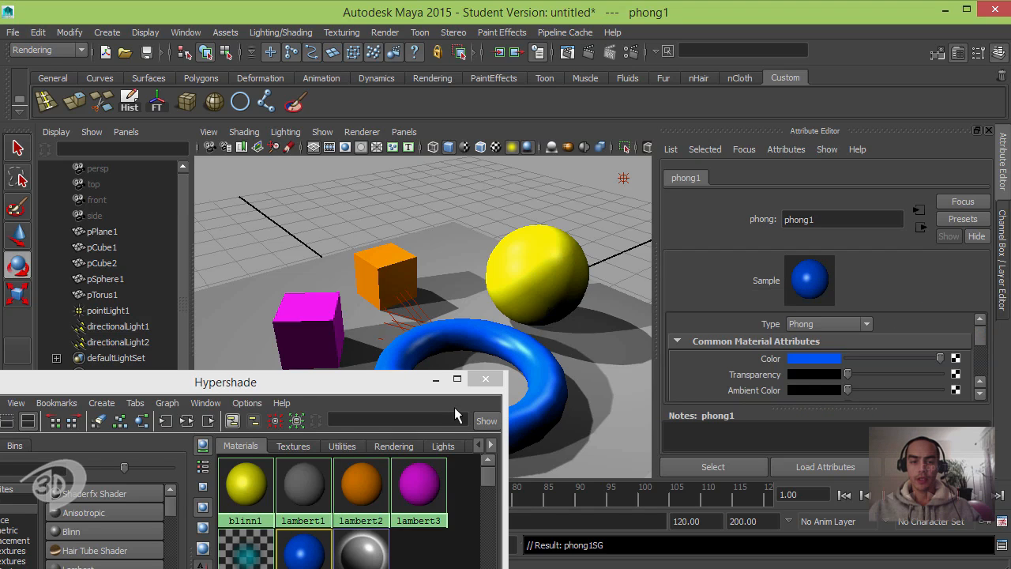
{"action": "left_click", "coordinate": [492, 184]}
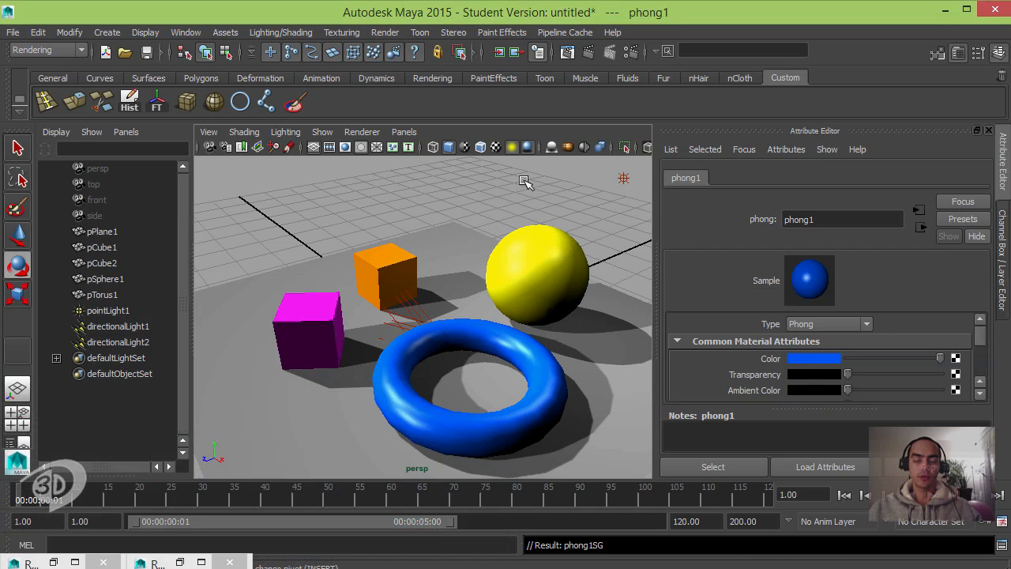
Bring up the Render Settings and the Render View, and render the coloured scene with Maya Vector.
{"action": "left_click", "coordinate": [180, 562]}
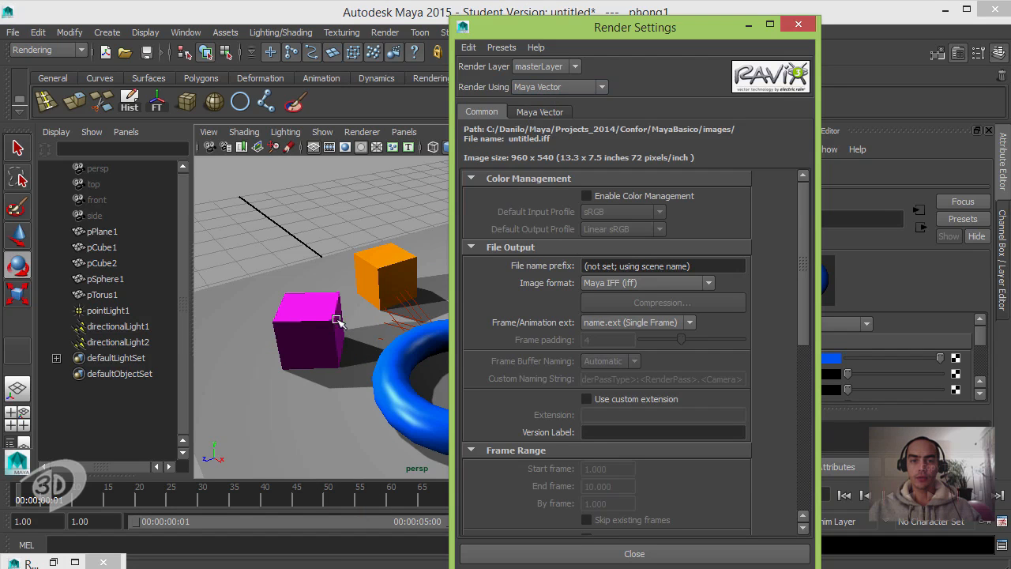
{"action": "left_click", "coordinate": [53, 561]}
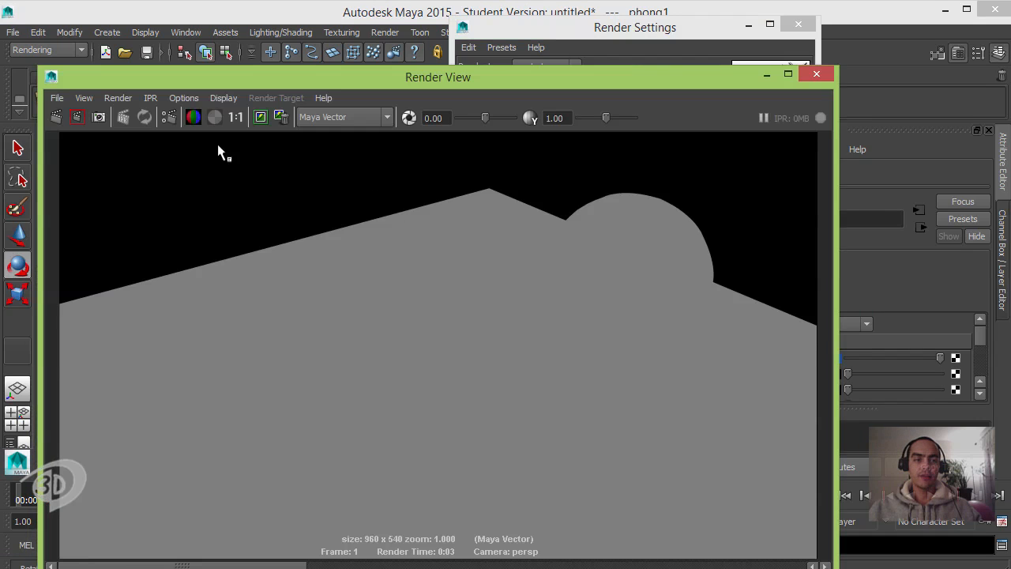
{"action": "left_click", "coordinate": [57, 117]}
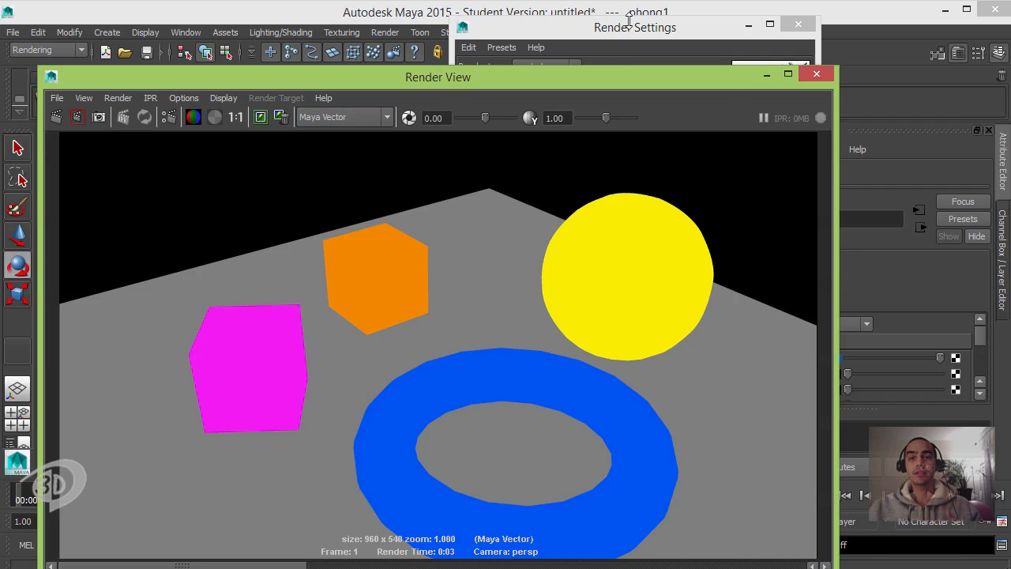
Set the Maya Vector fill style to Two color and render the scene again.
{"action": "left_click", "coordinate": [621, 43]}
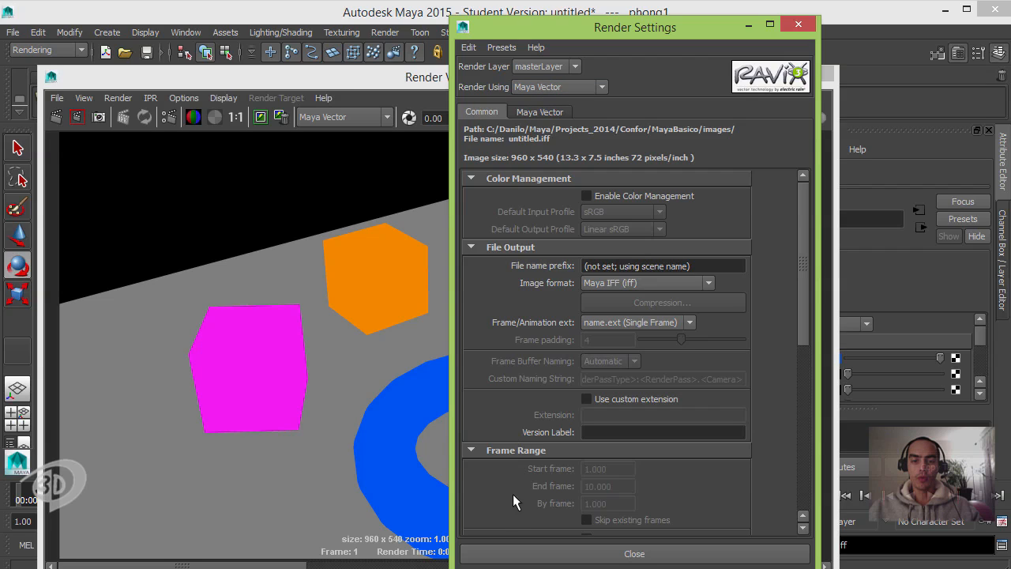
{"action": "left_click", "coordinate": [533, 113]}
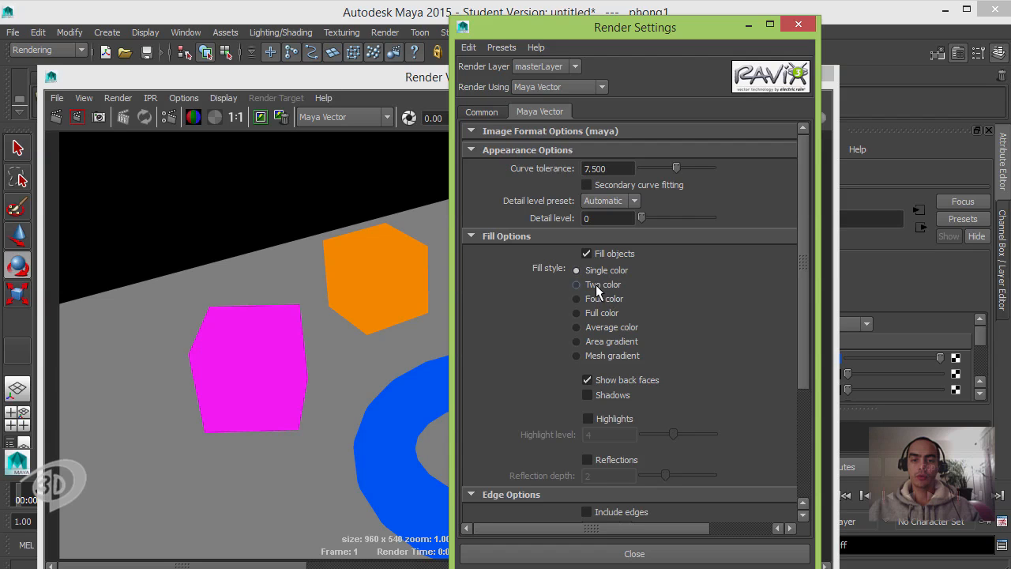
{"action": "left_click", "coordinate": [78, 118]}
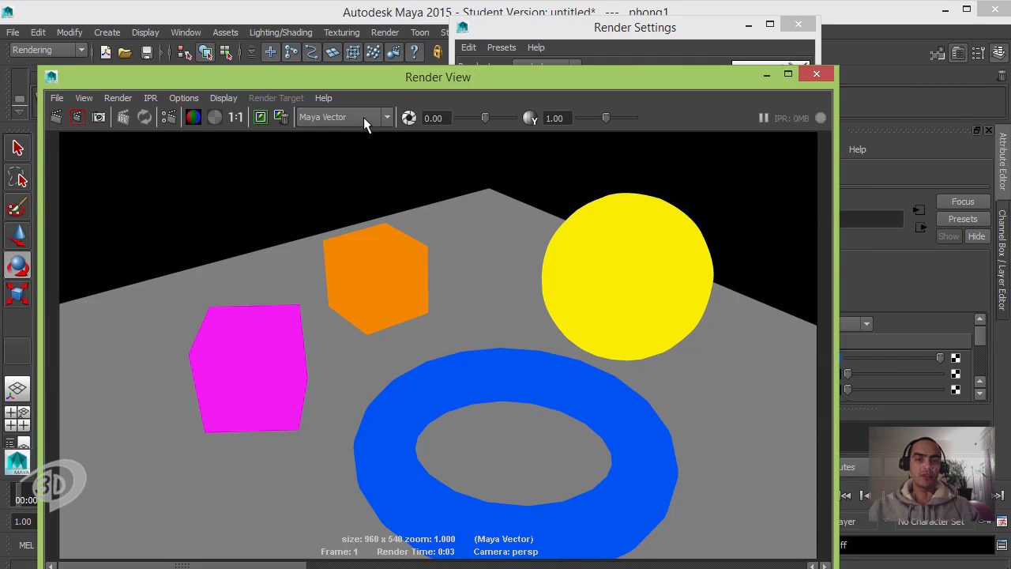
{"action": "left_click", "coordinate": [56, 117]}
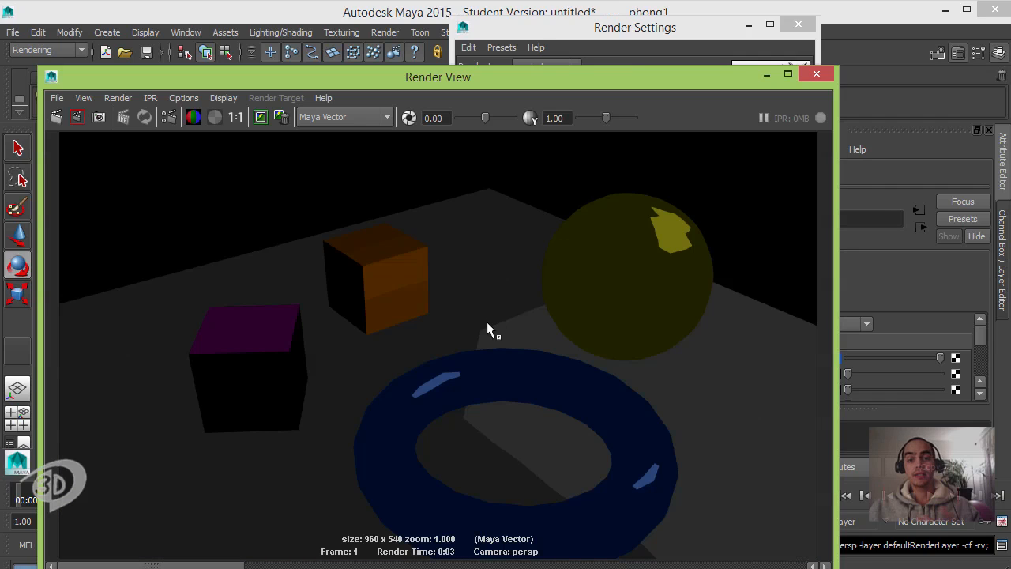
Move the Render Settings window aside, set the Maya Vector fill style to Full color, and re-render the scene.
{"action": "left_click", "coordinate": [645, 31]}
{"action": "left_click_drag", "start_coordinate": [644, 31], "coordinate": [705, 23]}
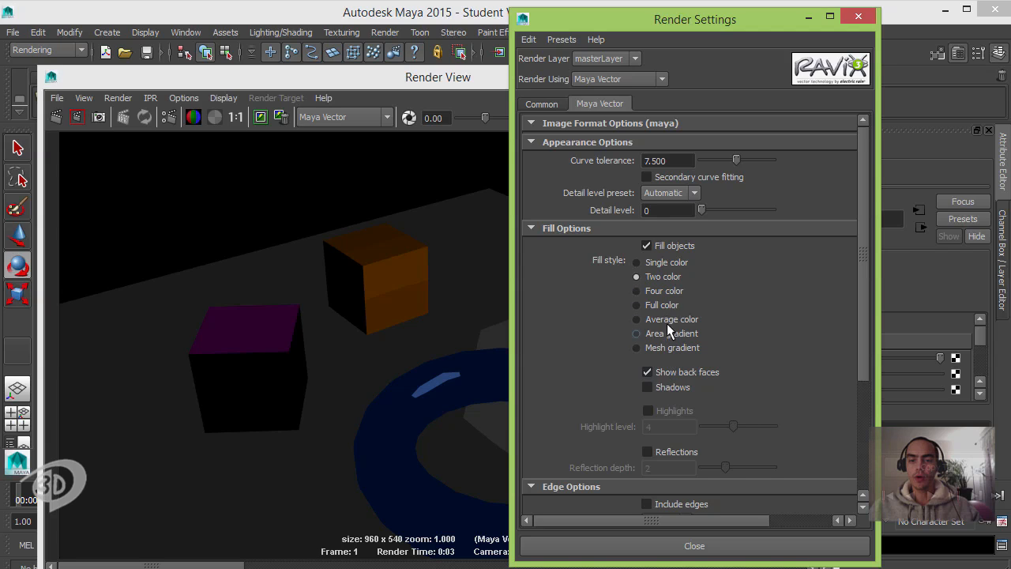
{"action": "left_click", "coordinate": [57, 118]}
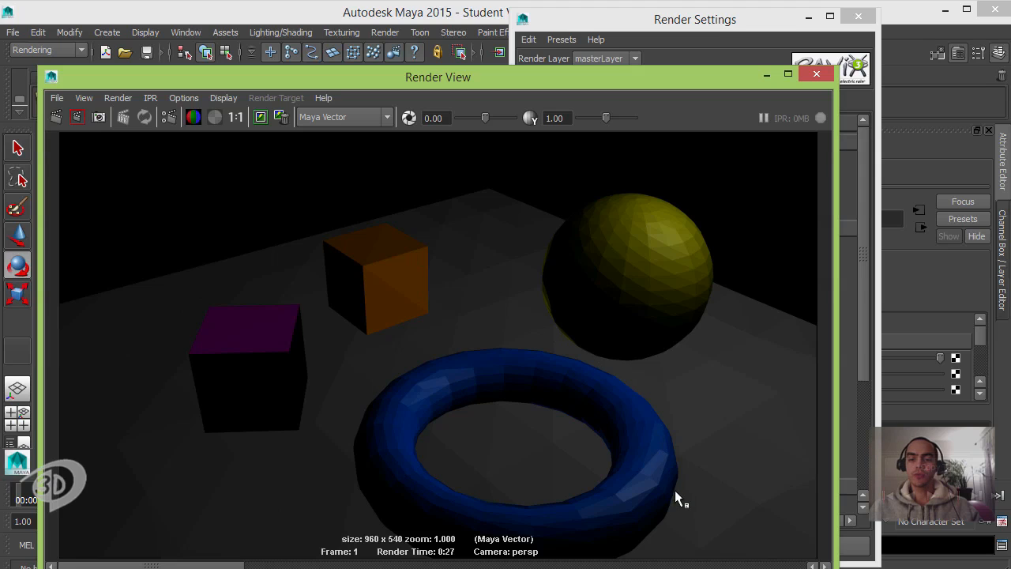
Look through the remaining Maya Vector options down to the edge settings, and change the renderer to Maya Software.
{"action": "left_click", "coordinate": [706, 26]}
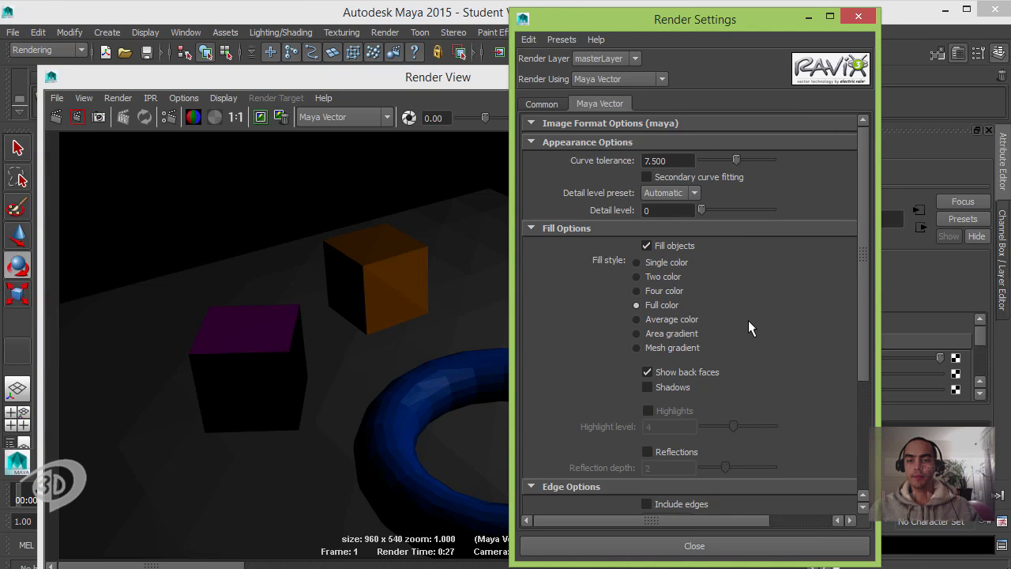
{"action": "left_click_drag", "start_coordinate": [865, 328], "coordinate": [857, 461]}
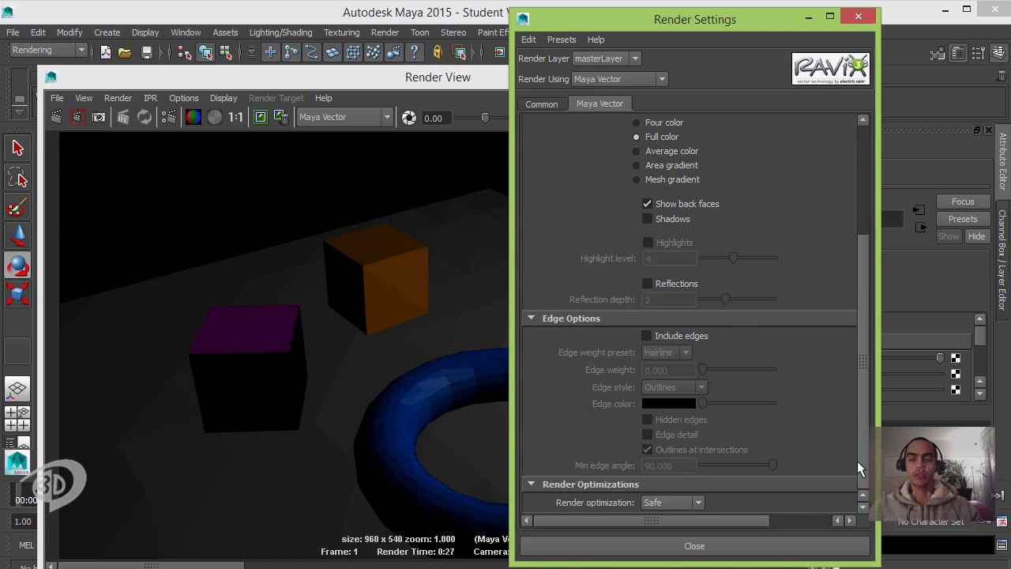
{"action": "left_click_drag", "start_coordinate": [857, 460], "coordinate": [846, 244]}
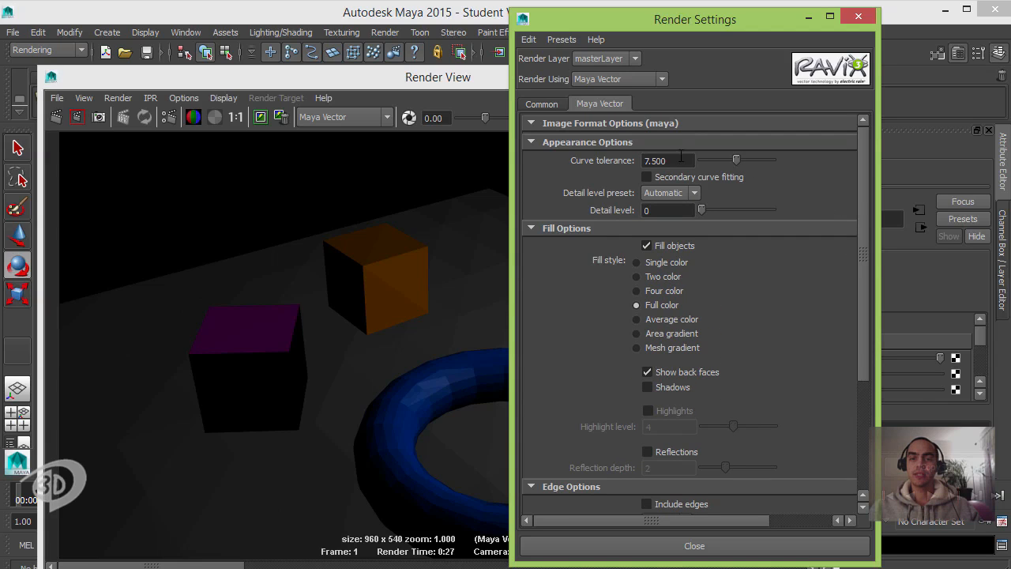
{"action": "left_click", "coordinate": [599, 77]}
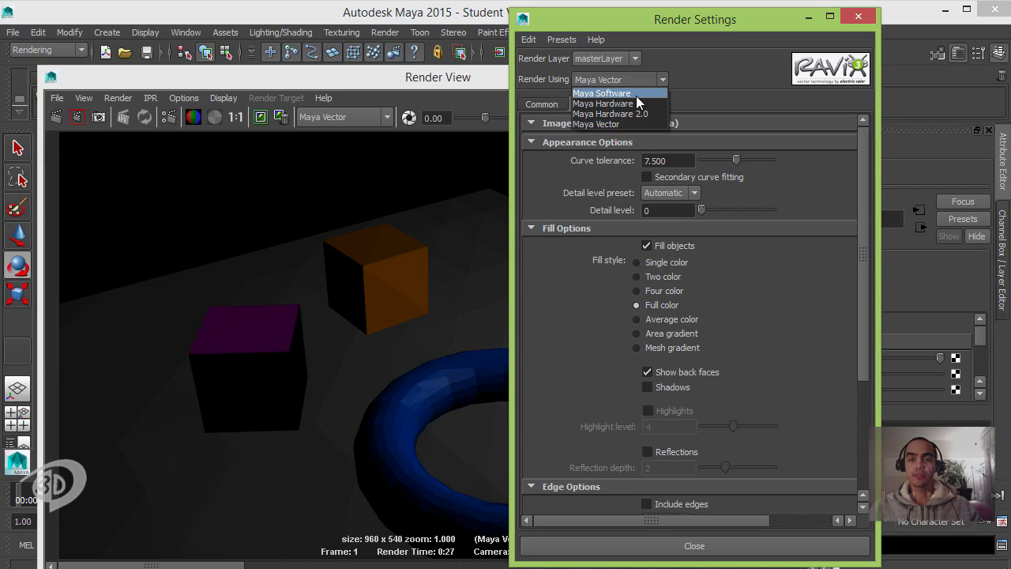
{"action": "left_click", "coordinate": [633, 93]}
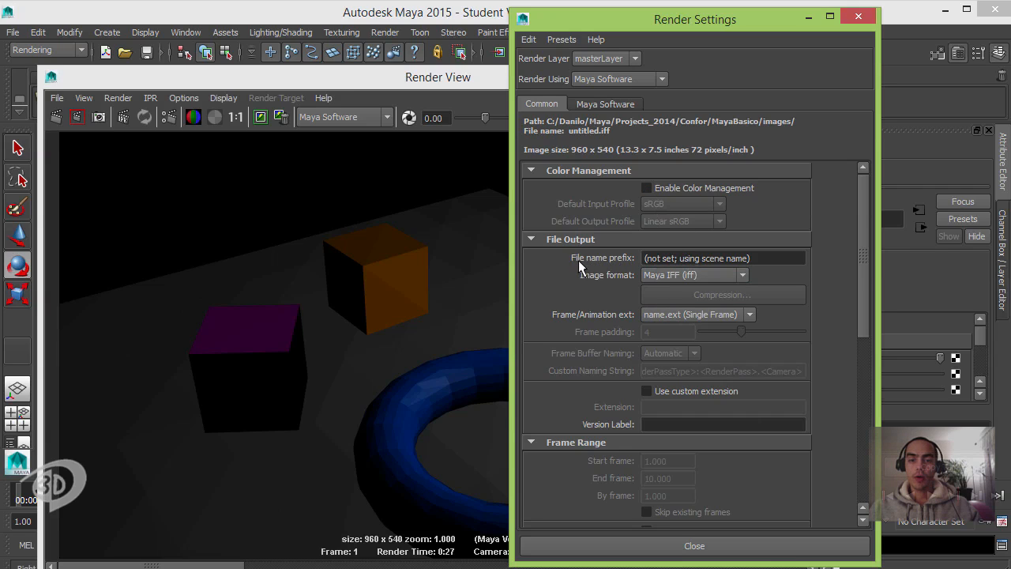
Set the output file name prefix to CenaTesteRenderA.
{"action": "left_click", "coordinate": [758, 257]}
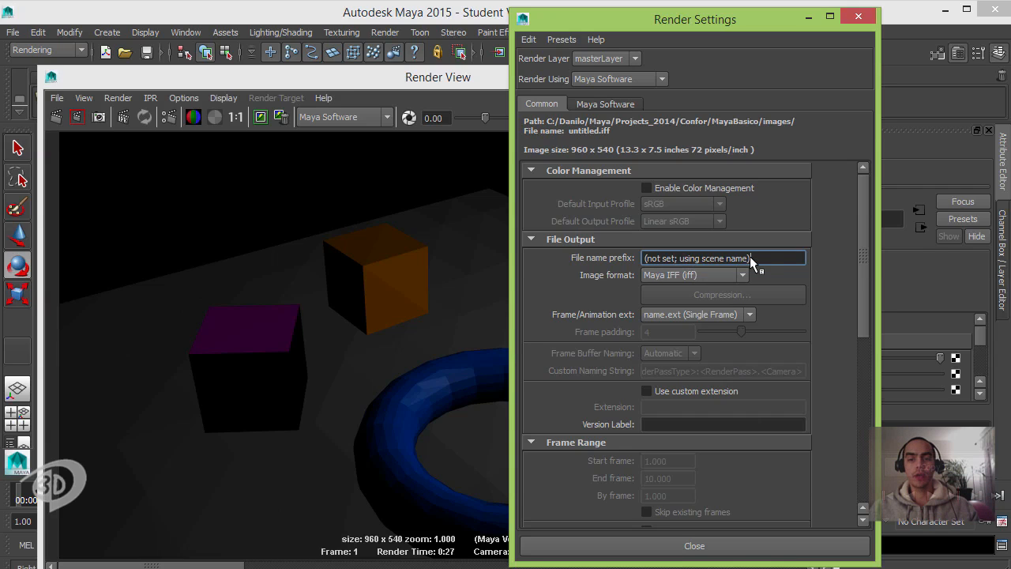
{"action": "left_click_drag", "start_coordinate": [763, 257], "coordinate": [600, 261]}
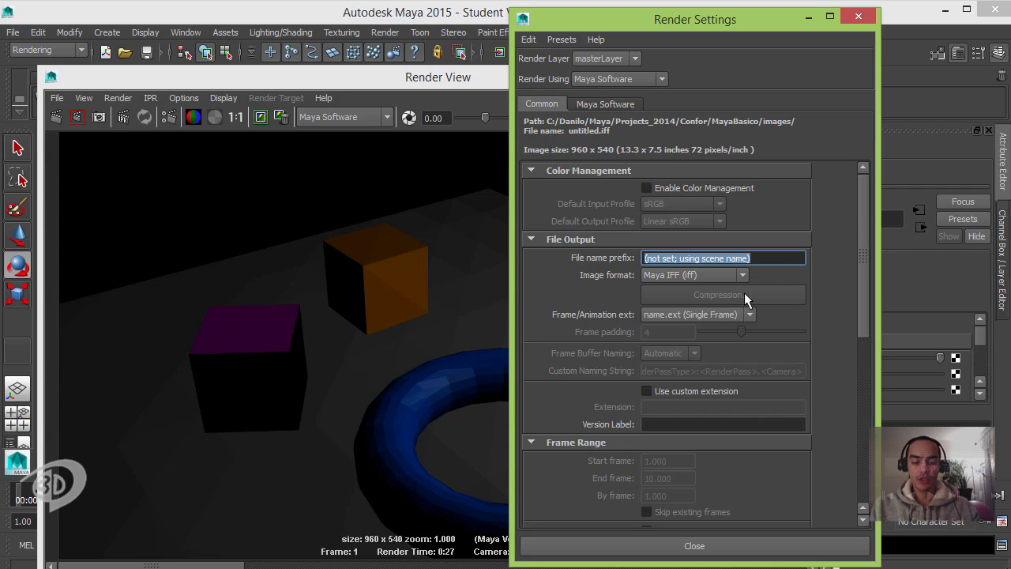
{"action": "type", "text": "C"}
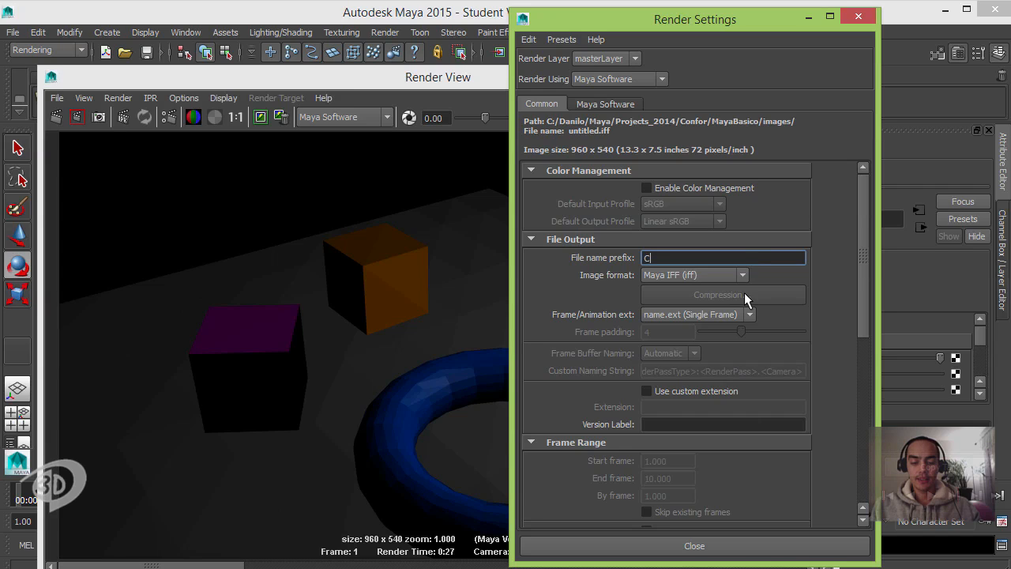
{"action": "type", "text": "enaTeste"}
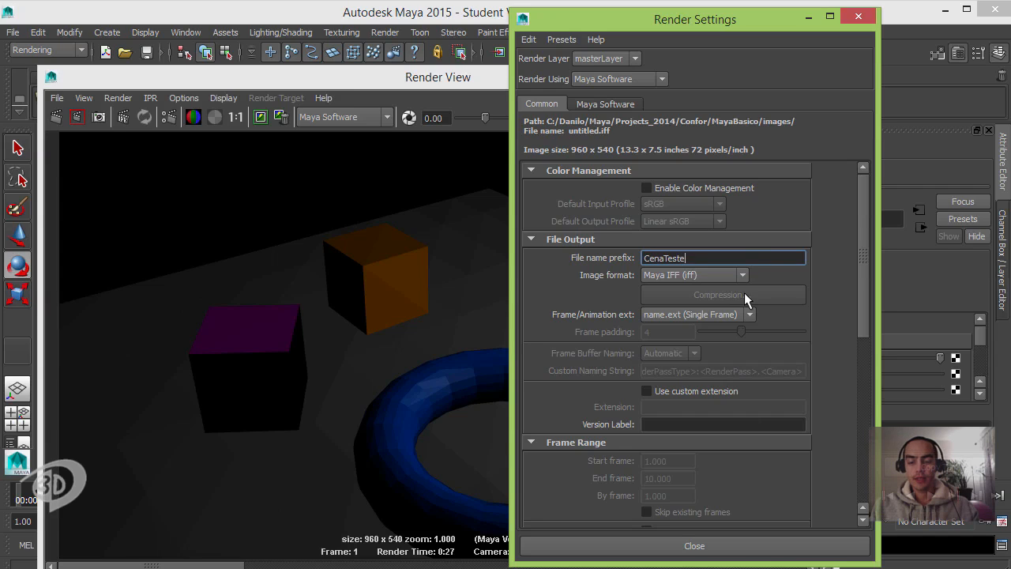
{"action": "type", "text": "RenderA"}
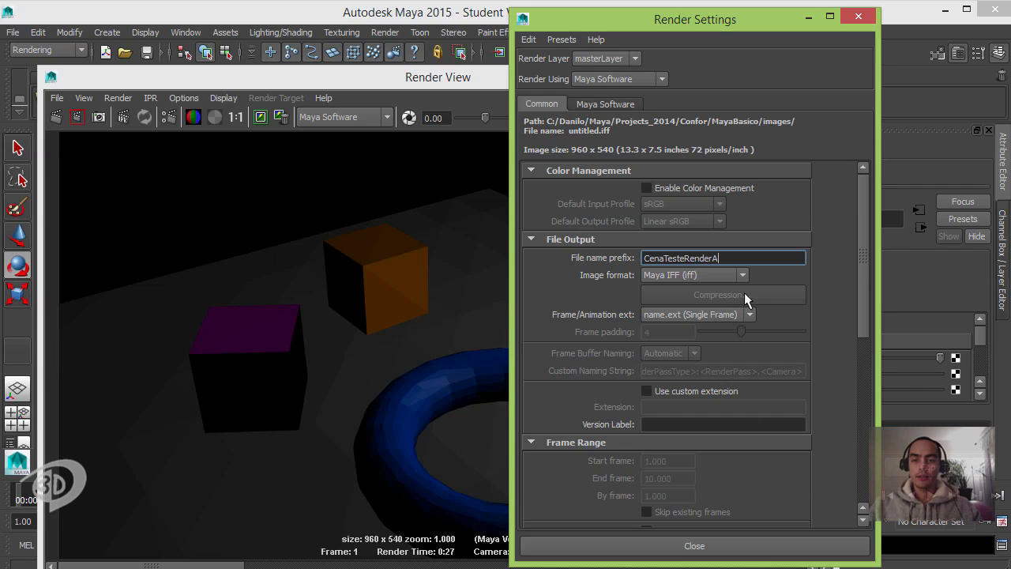
Set the output image format to PNG (png) and the frame/animation extension to name.ext (Single Frame).
{"action": "left_click", "coordinate": [705, 274]}
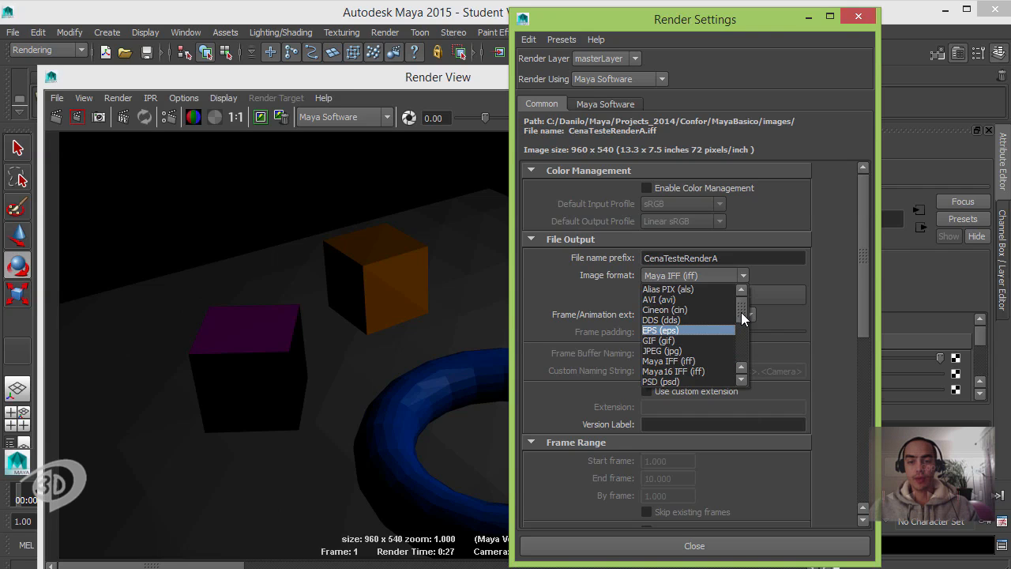
{"action": "left_click_drag", "start_coordinate": [740, 312], "coordinate": [740, 329]}
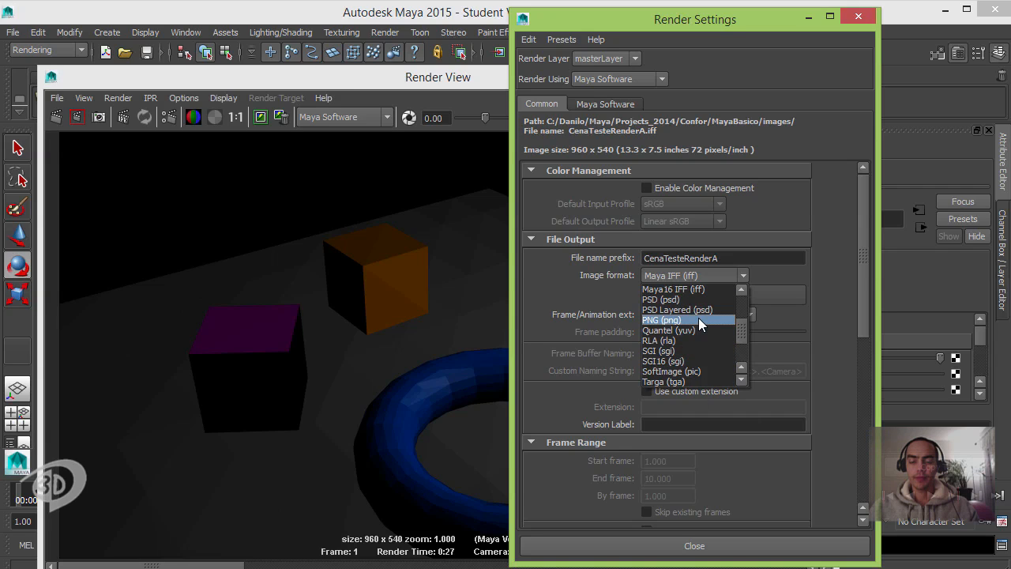
{"action": "left_click", "coordinate": [696, 319]}
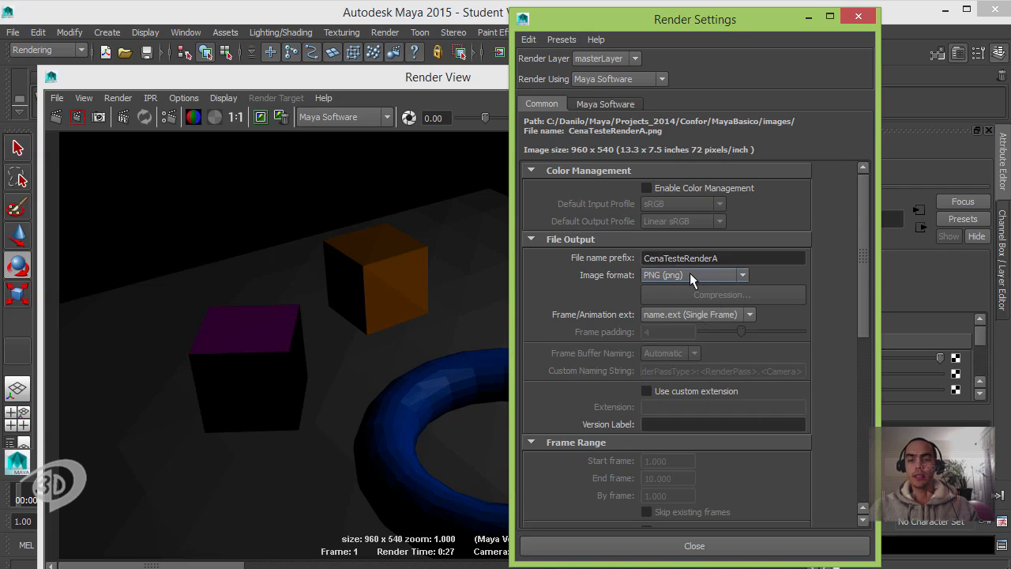
{"action": "left_click", "coordinate": [742, 315]}
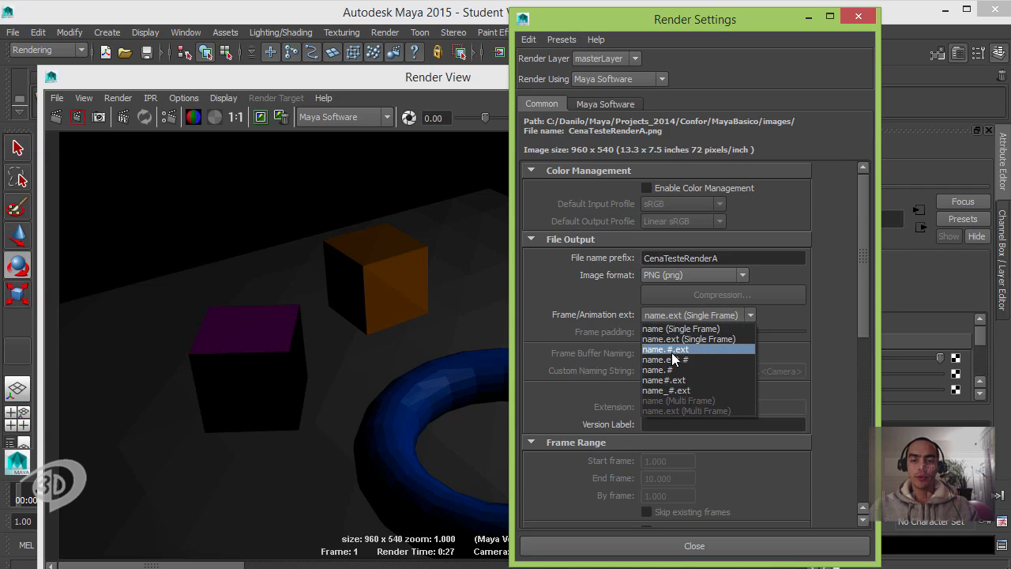
{"action": "left_click", "coordinate": [714, 338]}
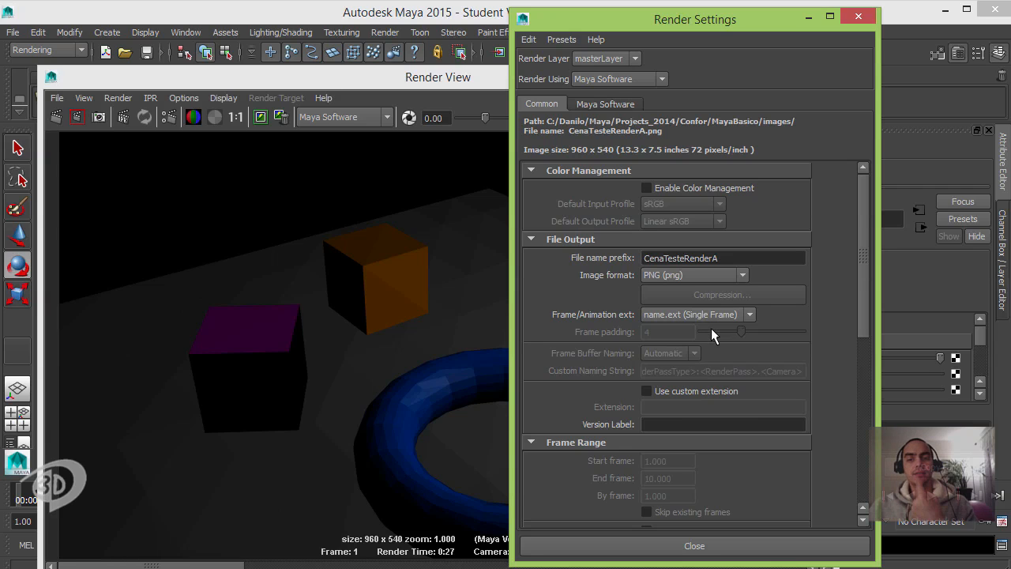
Examine the Image Size presets and the resolution setting in the common render settings.
{"action": "left_click_drag", "start_coordinate": [861, 316], "coordinate": [851, 489]}
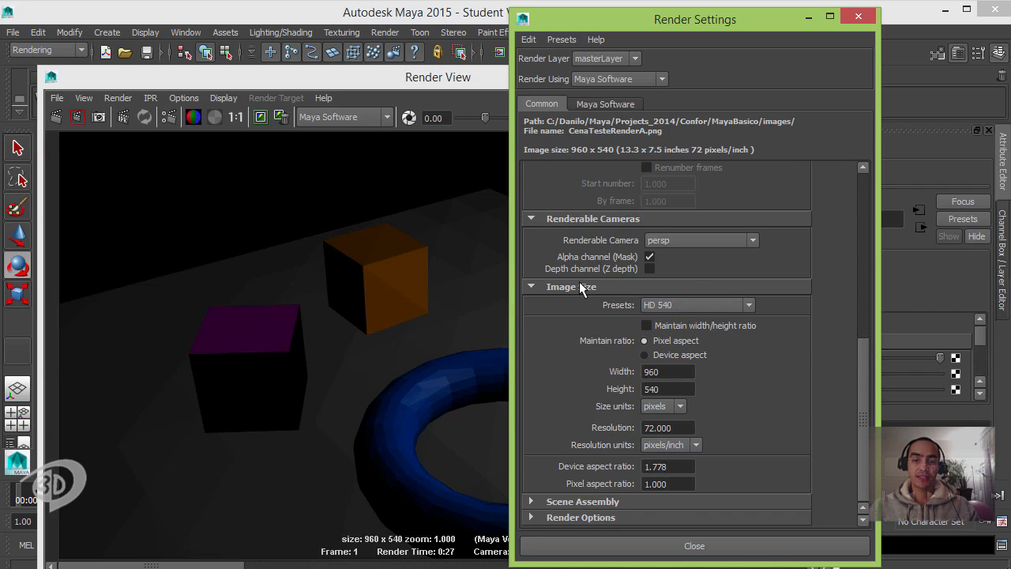
{"action": "left_click", "coordinate": [710, 304]}
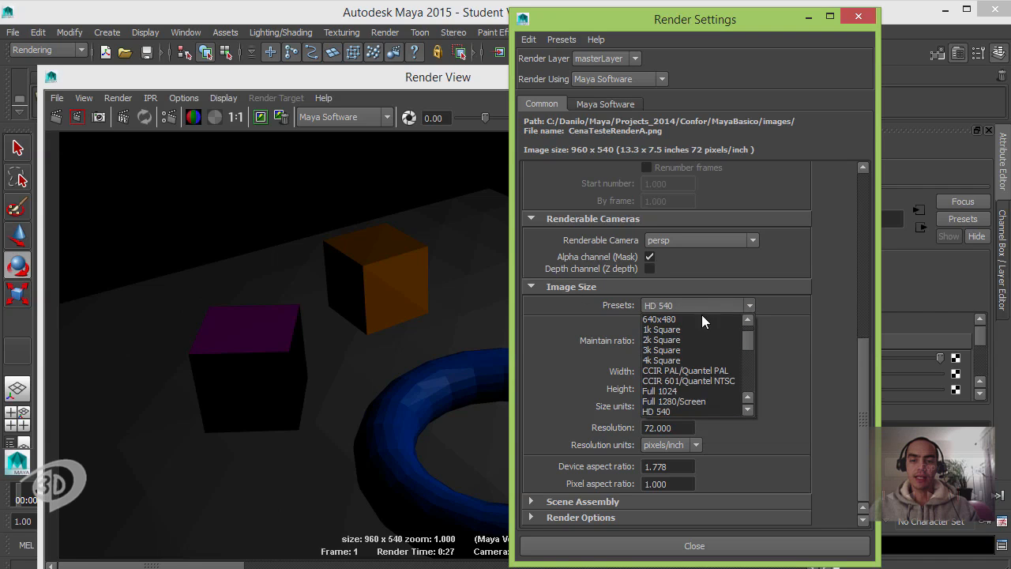
{"action": "left_click", "coordinate": [830, 311]}
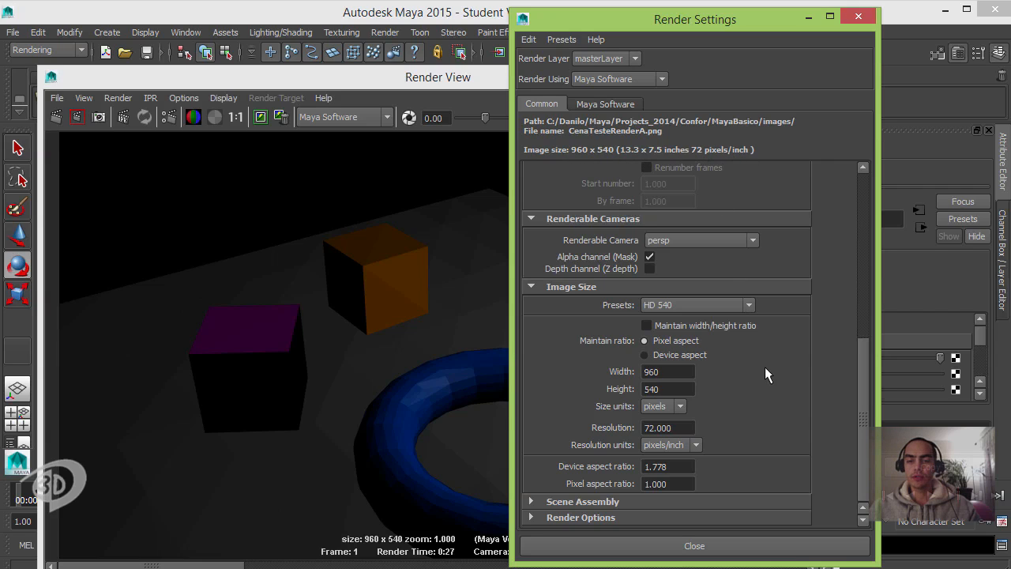
{"action": "left_click", "coordinate": [678, 428]}
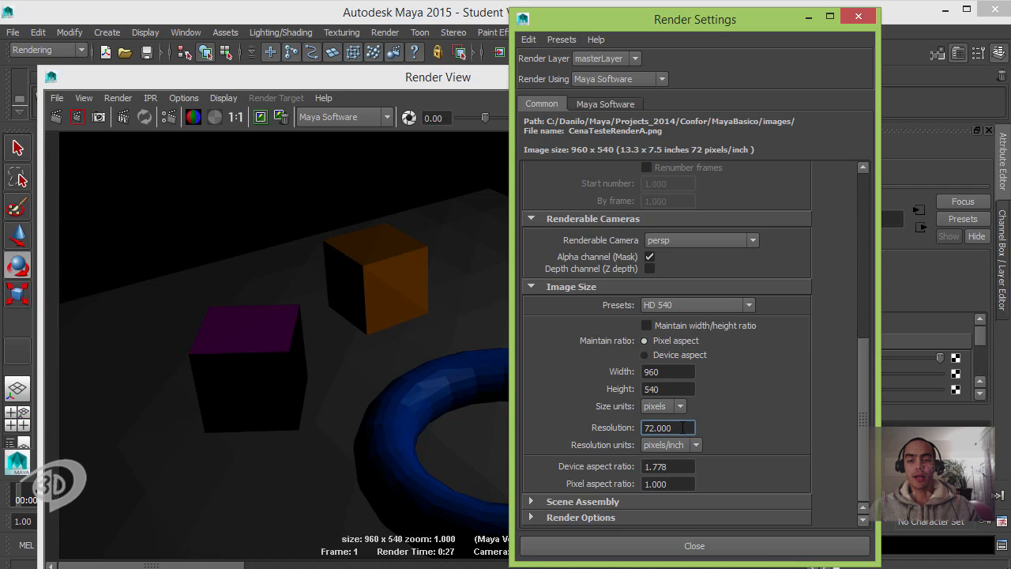
{"action": "double_click", "coordinate": [682, 428]}
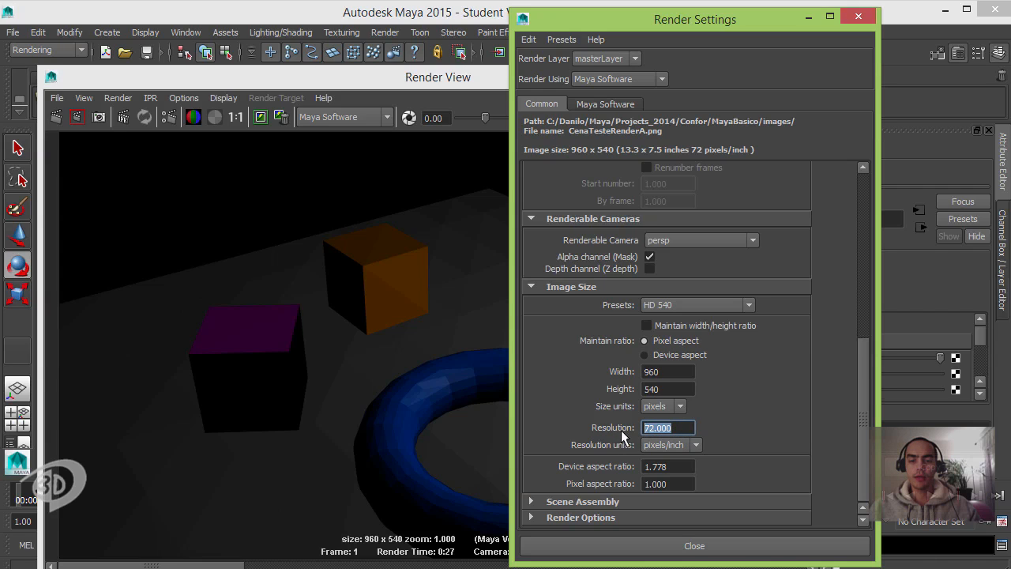
{"action": "left_click", "coordinate": [680, 428]}
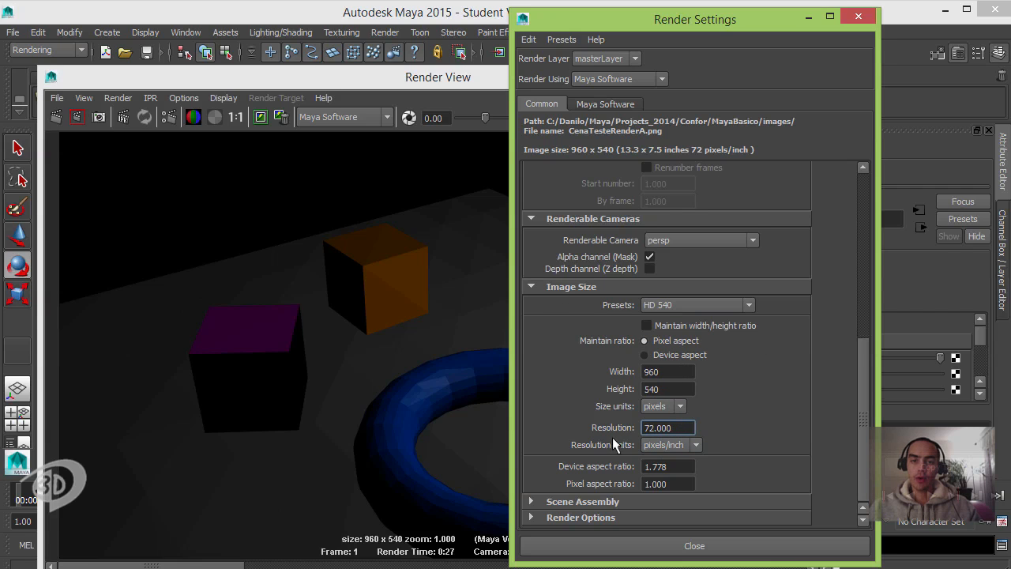
{"action": "left_click_drag", "start_coordinate": [863, 373], "coordinate": [867, 180]}
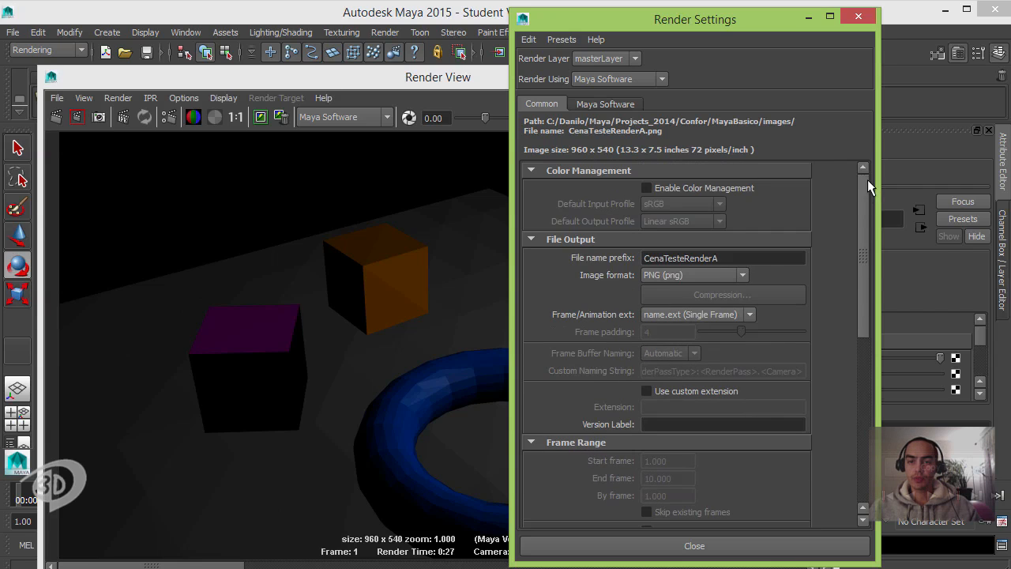
Render the scene with Maya Software in the Render View, and start a batch render with the current output settings.
{"action": "left_click", "coordinate": [349, 79]}
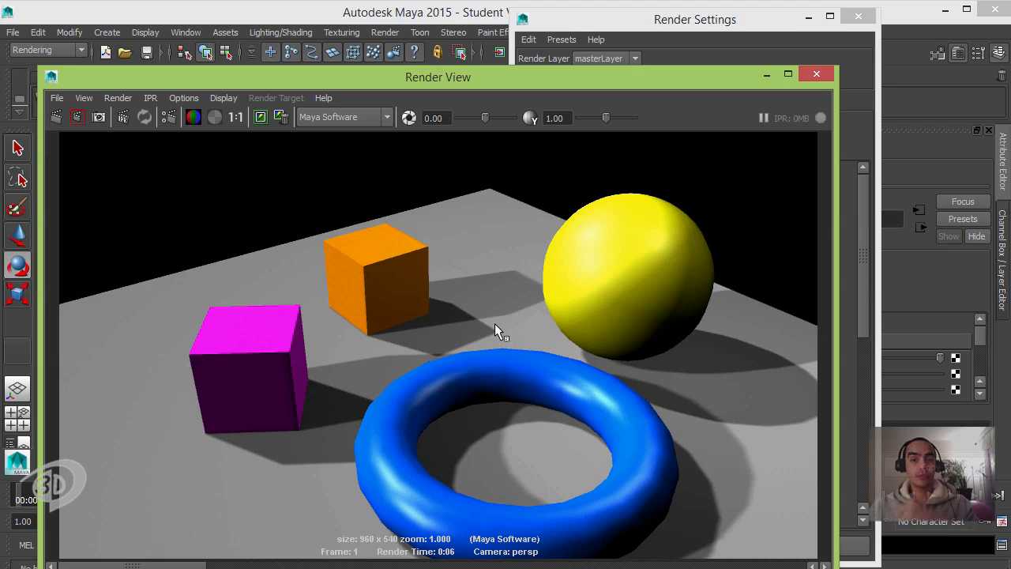
{"action": "left_click", "coordinate": [718, 45]}
{"action": "left_click", "coordinate": [725, 255]}
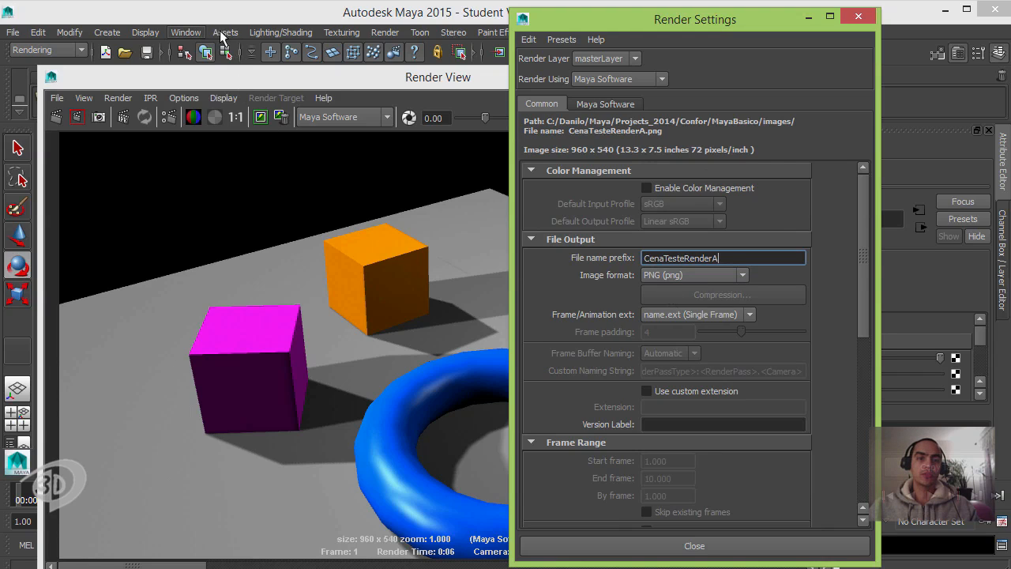
{"action": "left_click", "coordinate": [378, 31]}
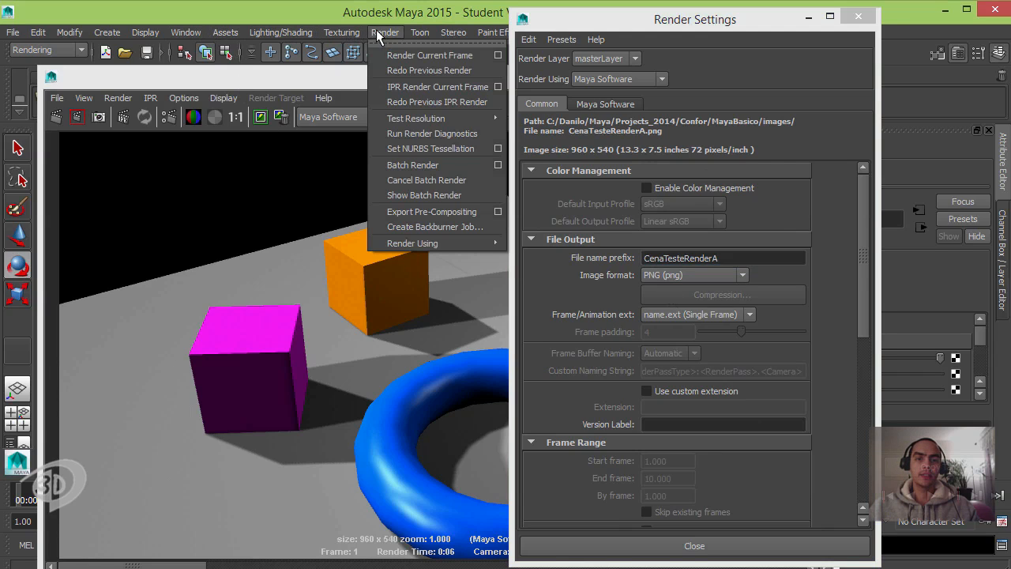
{"action": "left_click", "coordinate": [449, 164]}
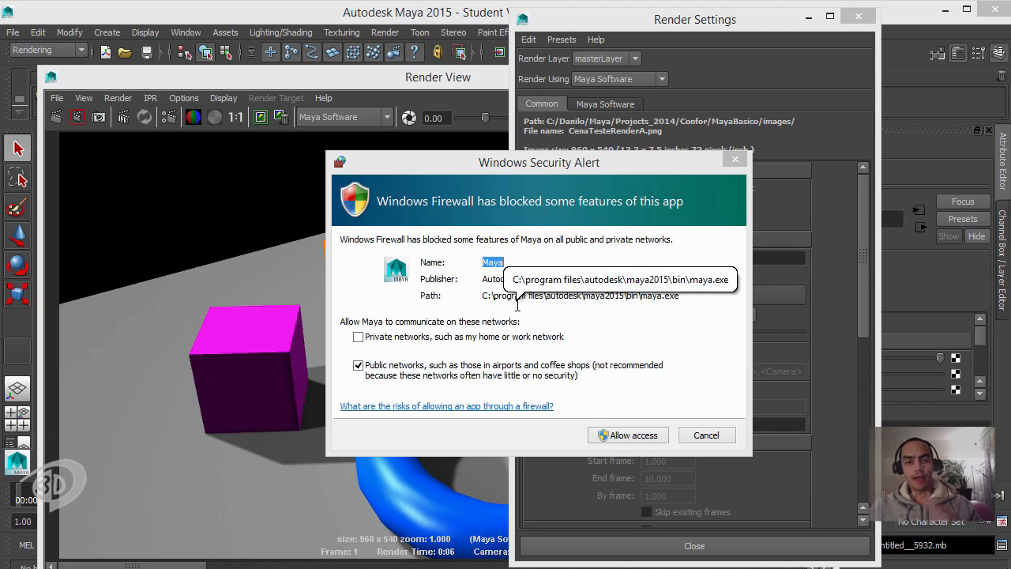
Allow Maya through Windows Firewall on public networks and accept the student version notice so the batch render proceeds.
{"action": "left_click", "coordinate": [639, 436]}
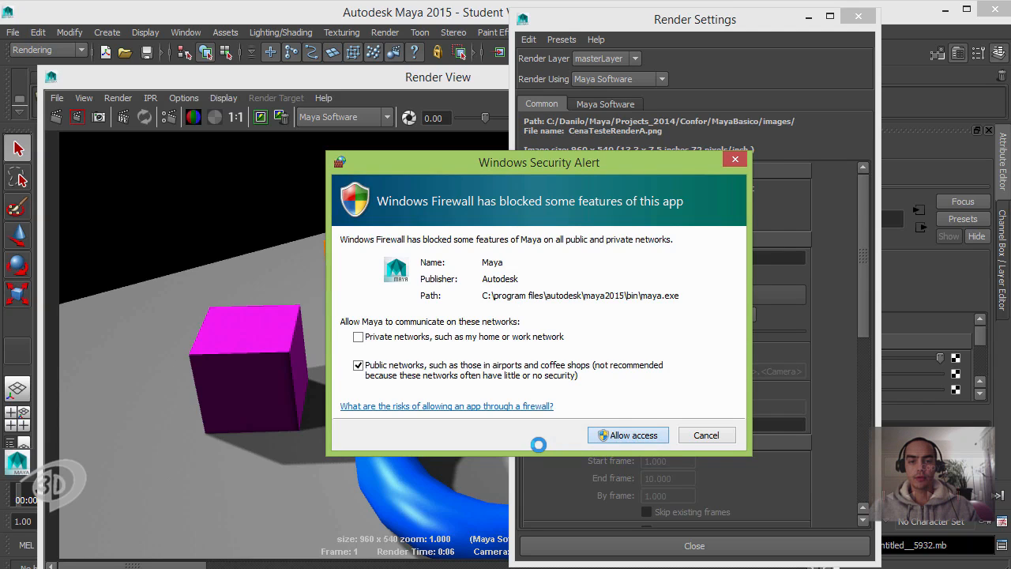
{"action": "left_click", "coordinate": [606, 437]}
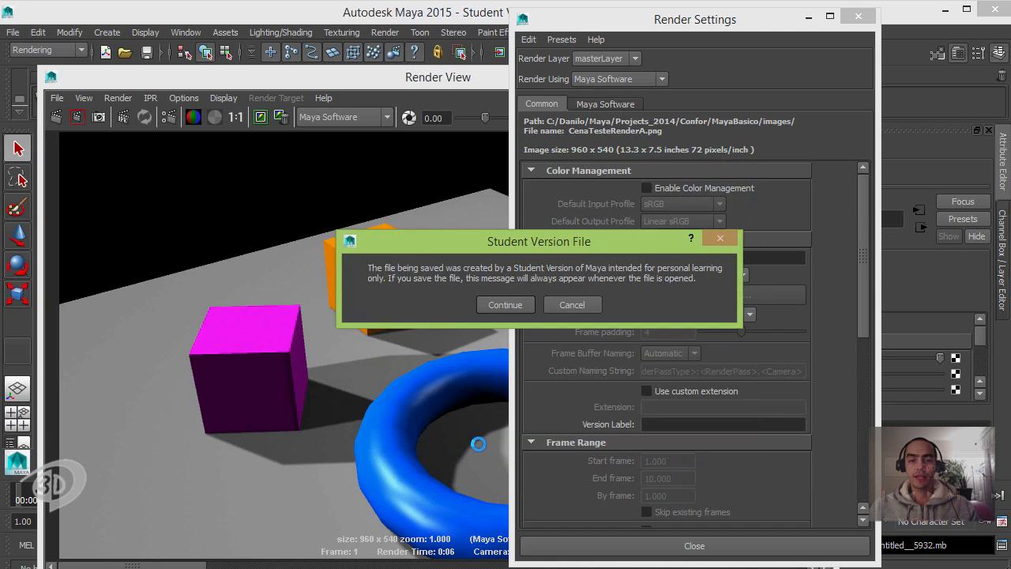
{"action": "left_click", "coordinate": [506, 304]}
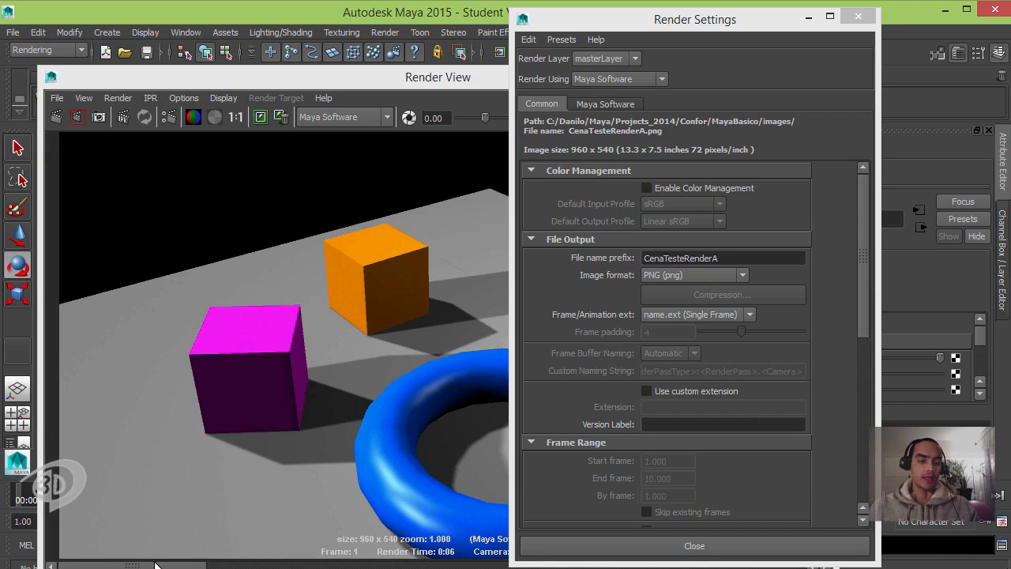
Check the MayaBasico images folder in File Explorer for the batch render output, and return to Maya.
{"action": "key", "text": "alt+Tab"}
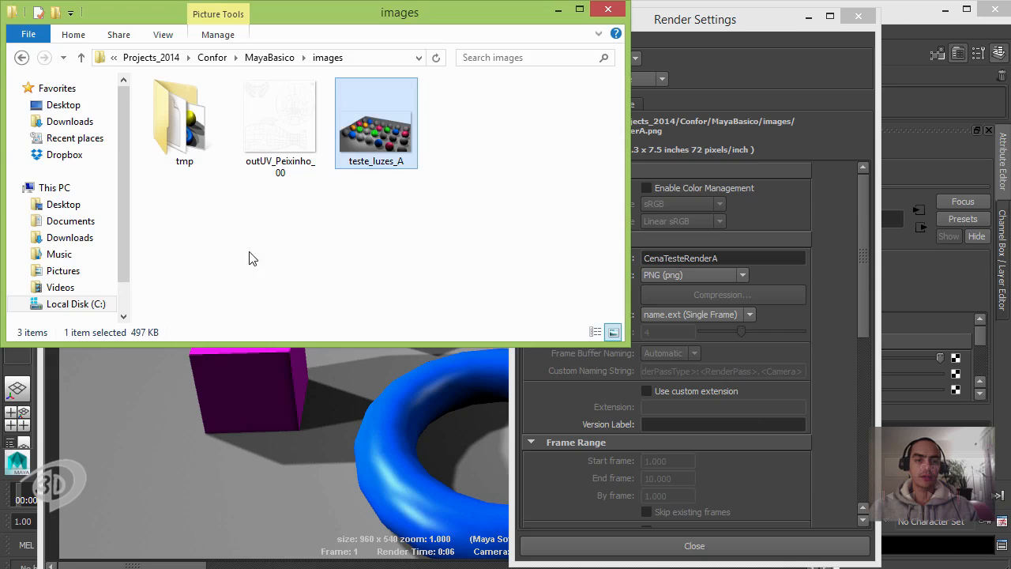
{"action": "left_click", "coordinate": [265, 59]}
{"action": "double_click", "coordinate": [197, 190]}
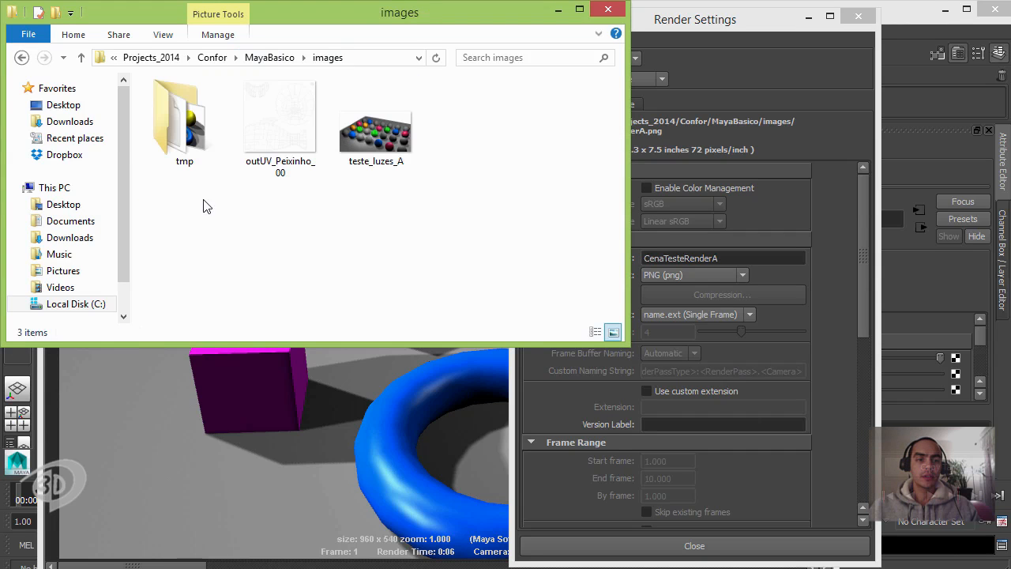
{"action": "left_click", "coordinate": [907, 19]}
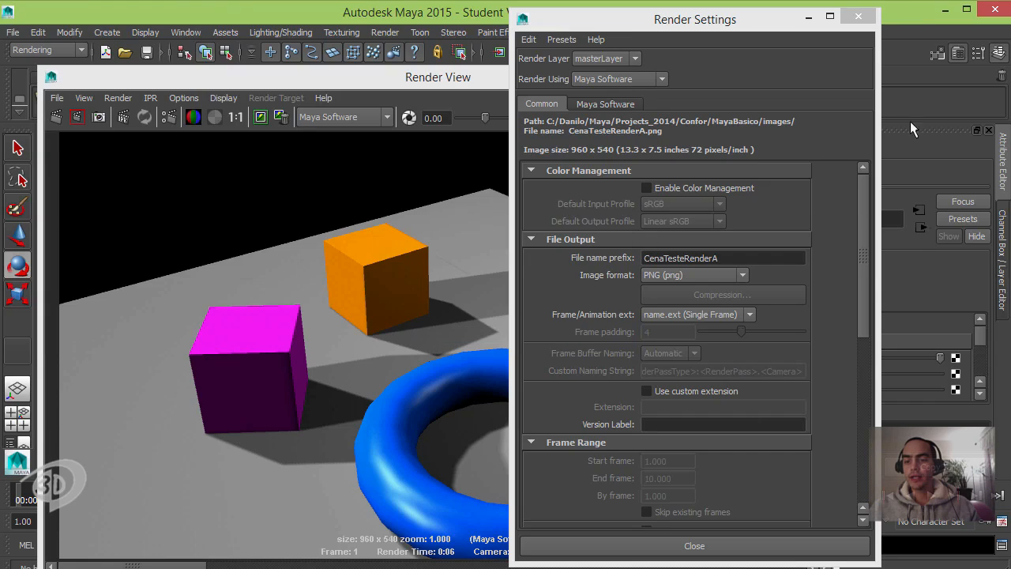
Open the Script Editor at the end of its history, enlarge its window and move it over the Render View.
{"action": "left_click", "coordinate": [1001, 545]}
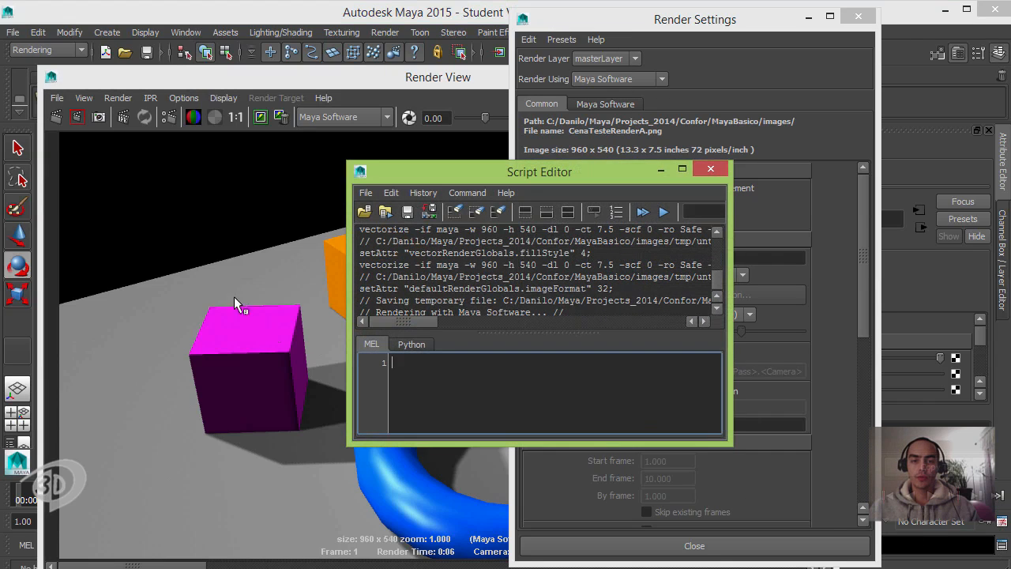
{"action": "left_click", "coordinate": [715, 307]}
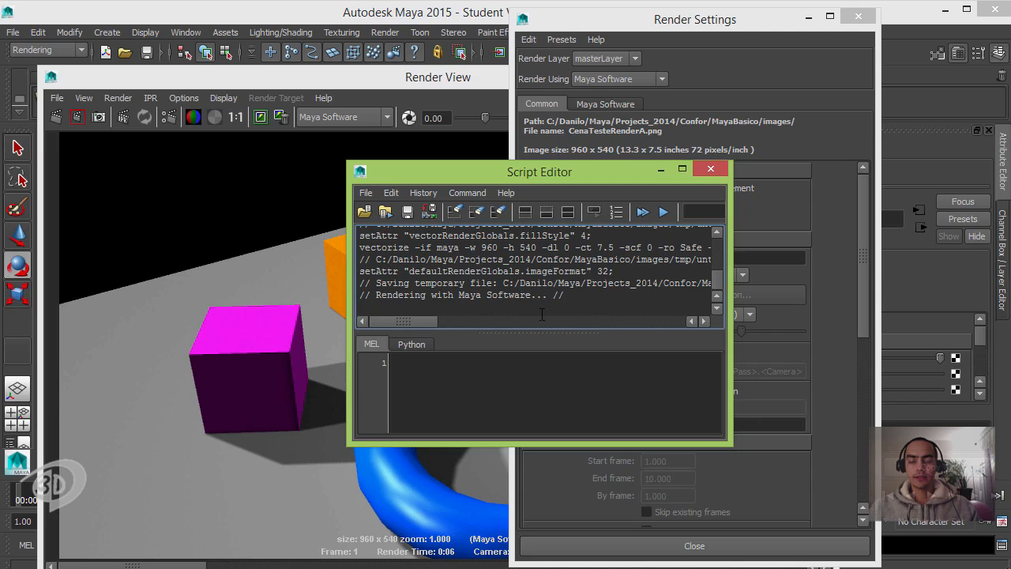
{"action": "left_click_drag", "start_coordinate": [739, 444], "coordinate": [963, 543]}
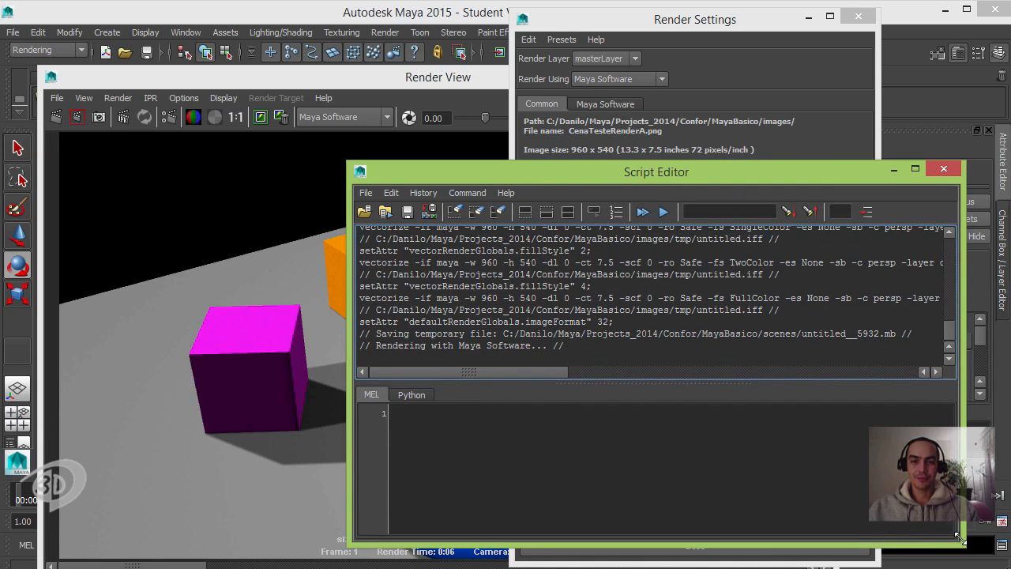
{"action": "left_click_drag", "start_coordinate": [696, 176], "coordinate": [508, 129]}
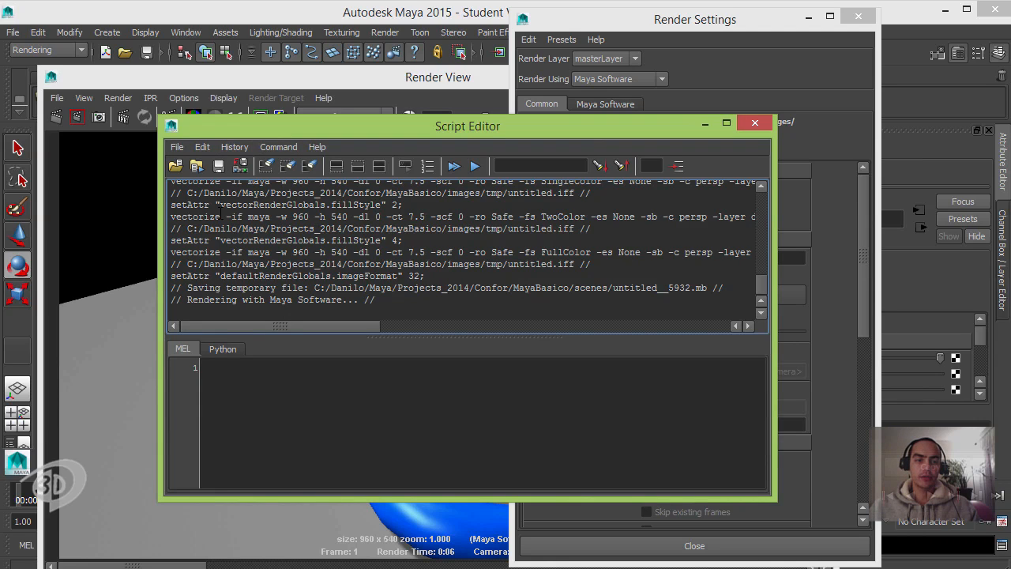
Examine the batch render messages in the Script Editor history, widening the window enough to read the full output path.
{"action": "left_click_drag", "start_coordinate": [189, 198], "coordinate": [418, 307]}
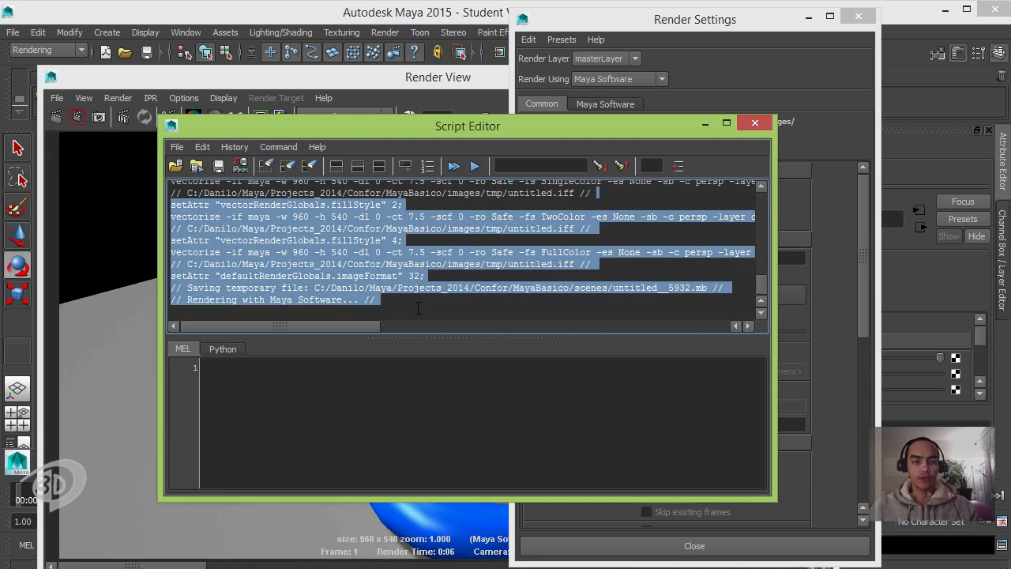
{"action": "left_click", "coordinate": [437, 312]}
{"action": "double_click", "coordinate": [212, 300]}
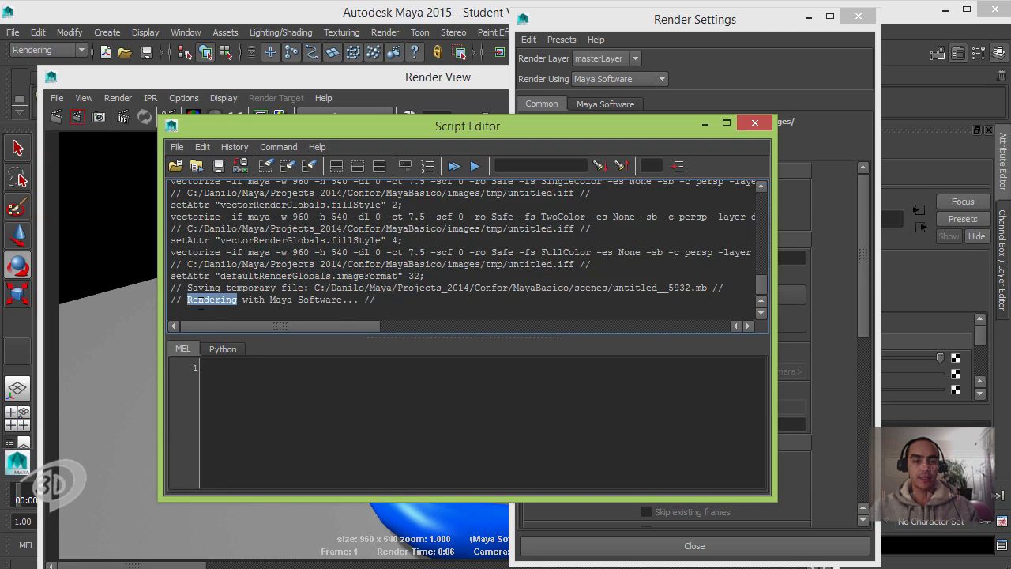
{"action": "left_click", "coordinate": [394, 308]}
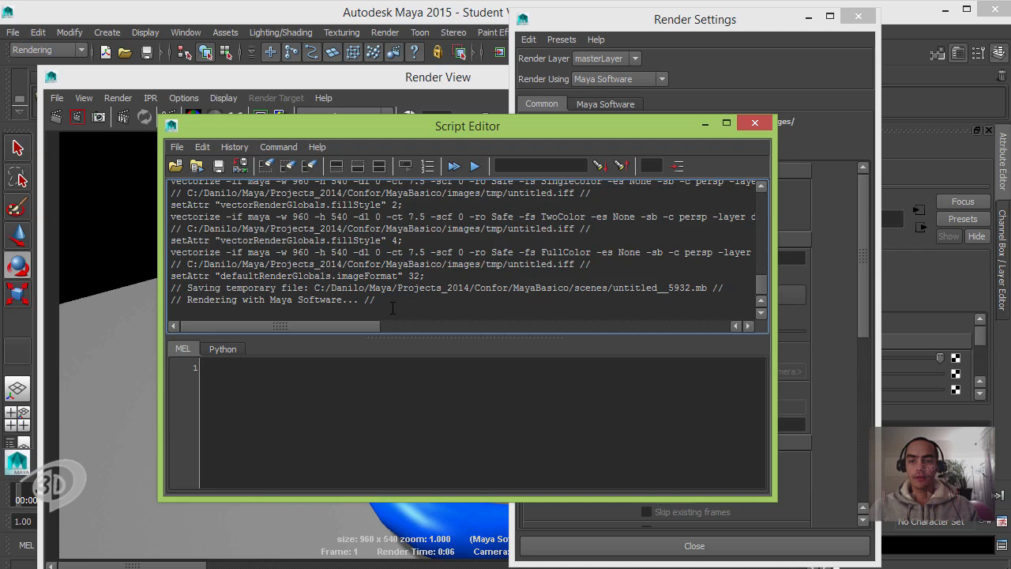
{"action": "left_click_drag", "start_coordinate": [561, 127], "coordinate": [498, 63]}
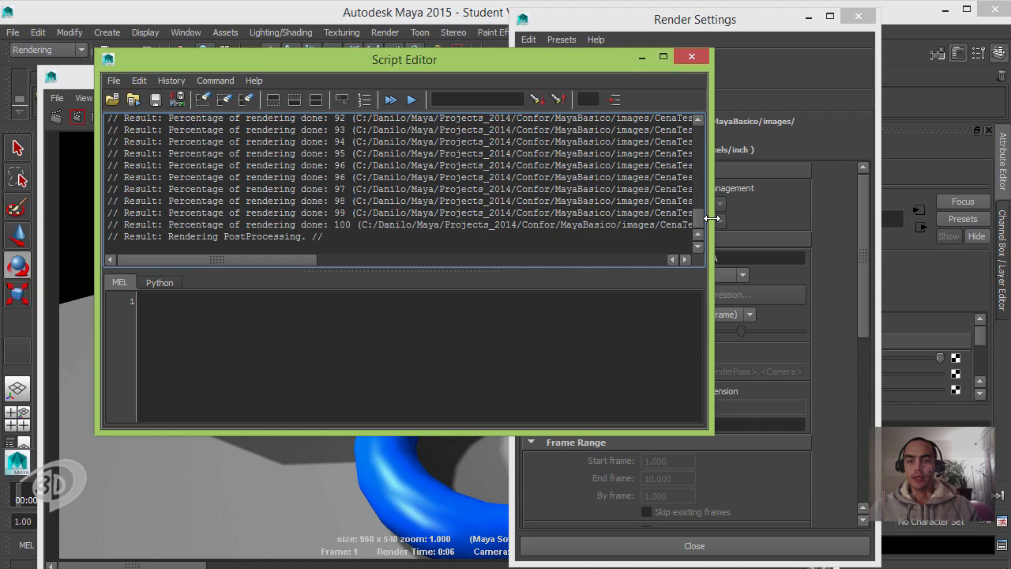
{"action": "left_click_drag", "start_coordinate": [710, 218], "coordinate": [875, 211]}
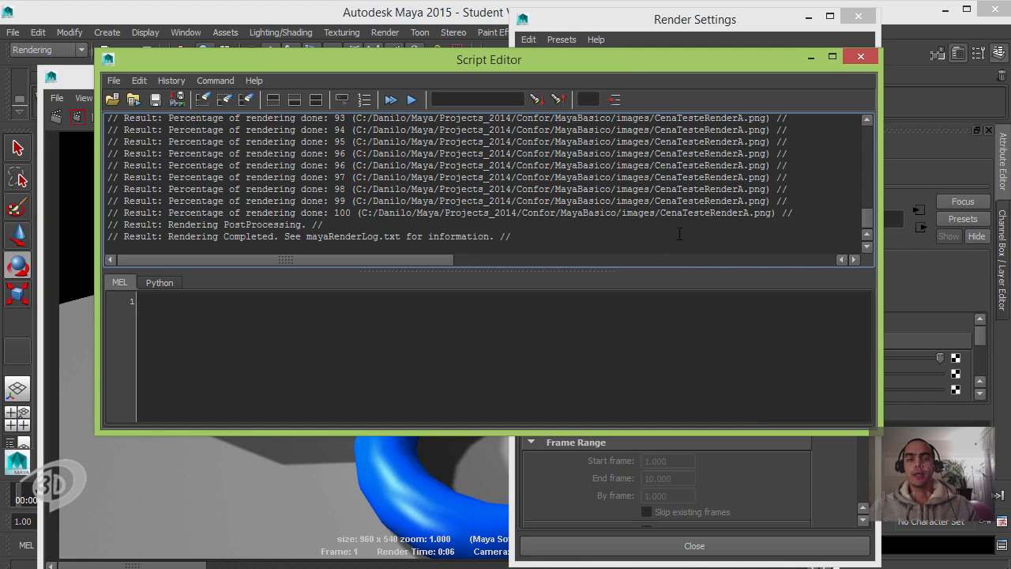
Set the frame/animation extension to name.#.ext in the common render settings.
{"action": "left_click", "coordinate": [747, 19]}
{"action": "left_click", "coordinate": [707, 315]}
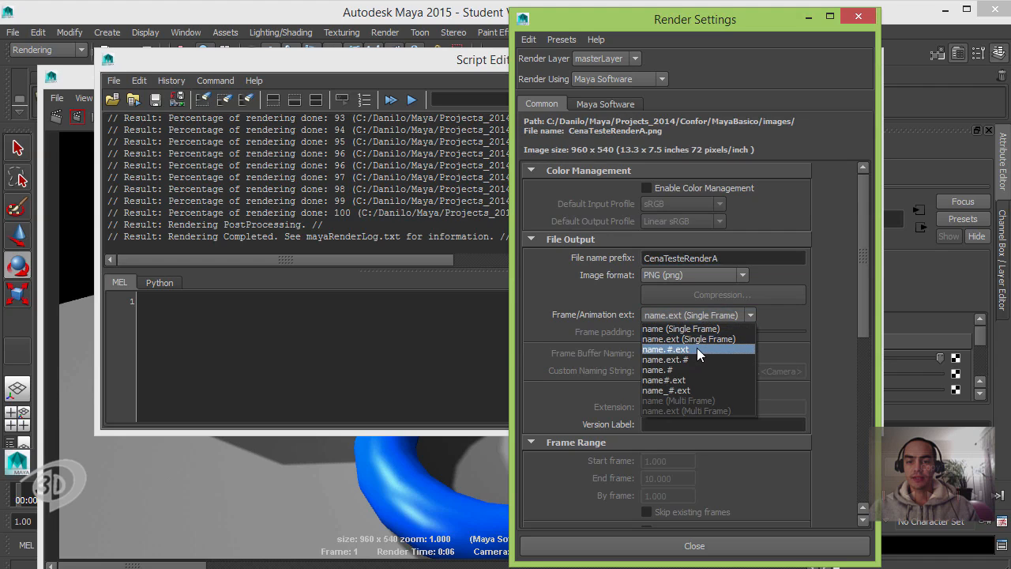
{"action": "left_click", "coordinate": [698, 350]}
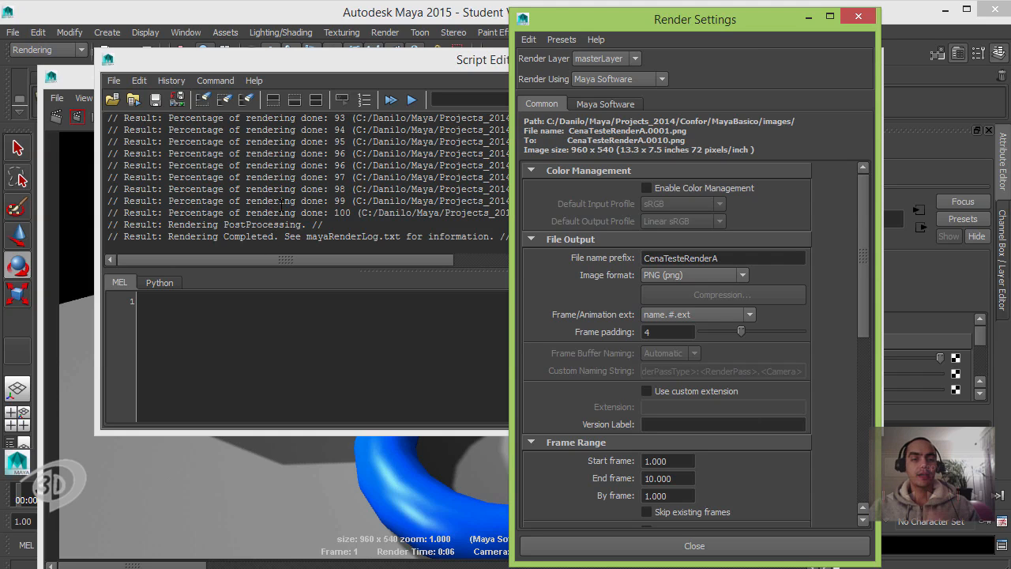
View the rendered CenaTesteRenderA image from the images folder in an enlarged Windows Photo Viewer window, and return to Maya.
{"action": "left_click", "coordinate": [93, 567]}
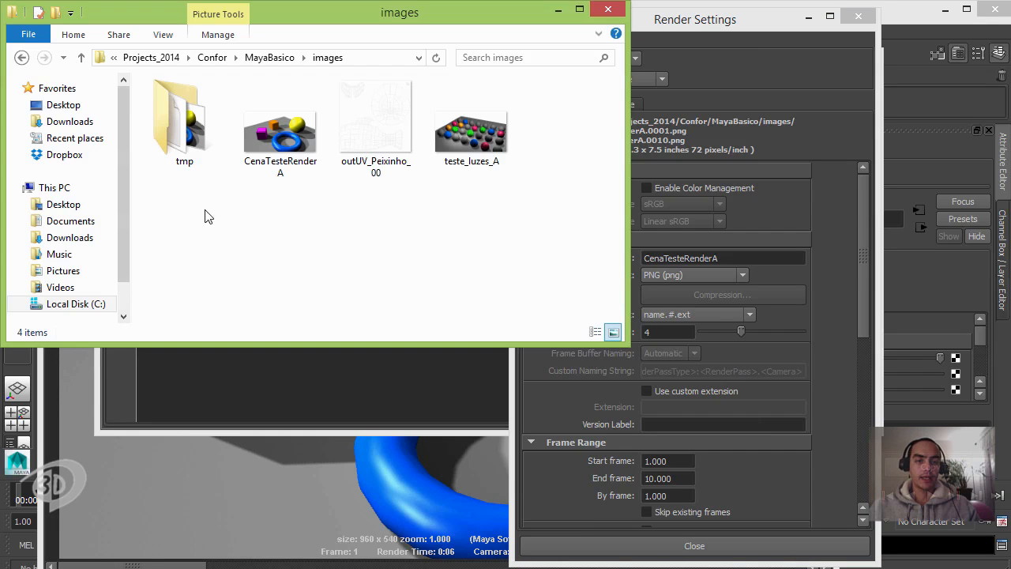
{"action": "left_click", "coordinate": [272, 140]}
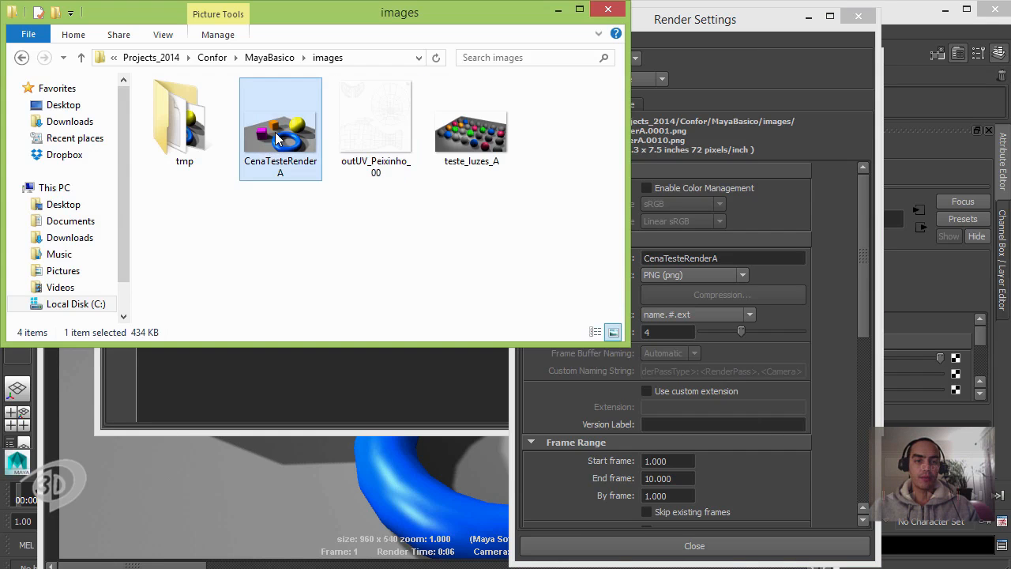
{"action": "right_click", "coordinate": [273, 131]}
{"action": "left_click", "coordinate": [336, 233]}
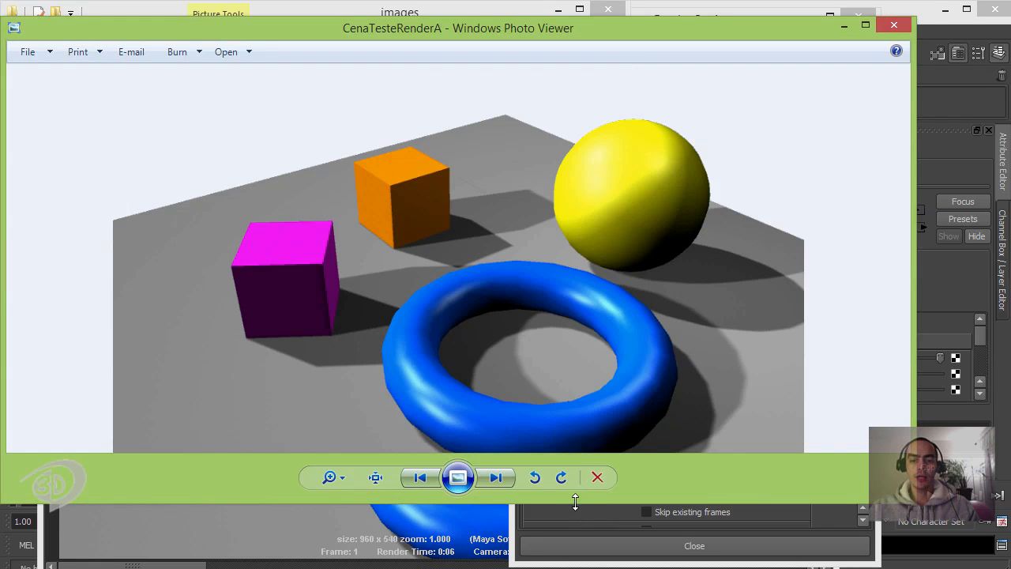
{"action": "left_click_drag", "start_coordinate": [572, 503], "coordinate": [577, 565]}
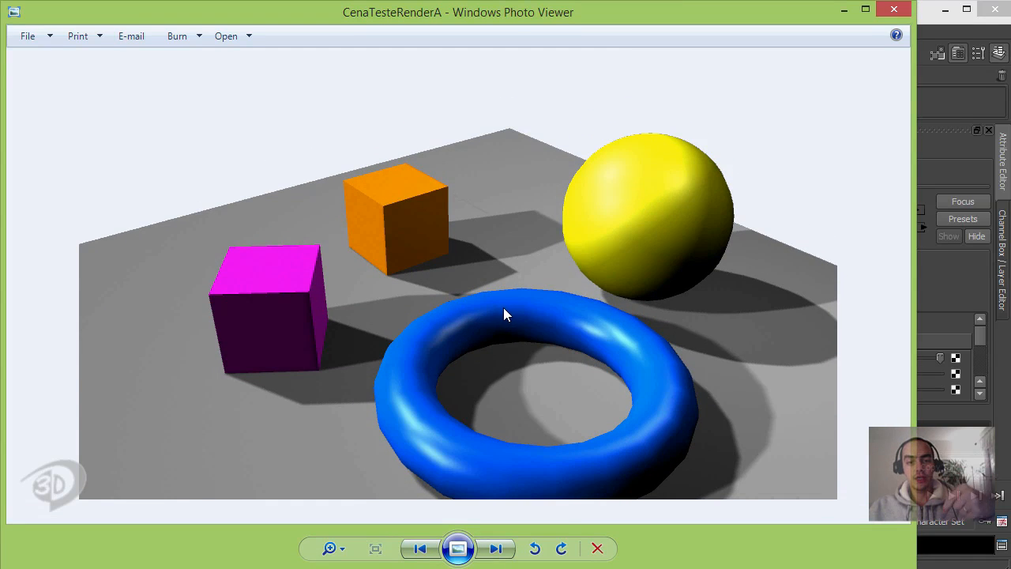
{"action": "left_click", "coordinate": [922, 18]}
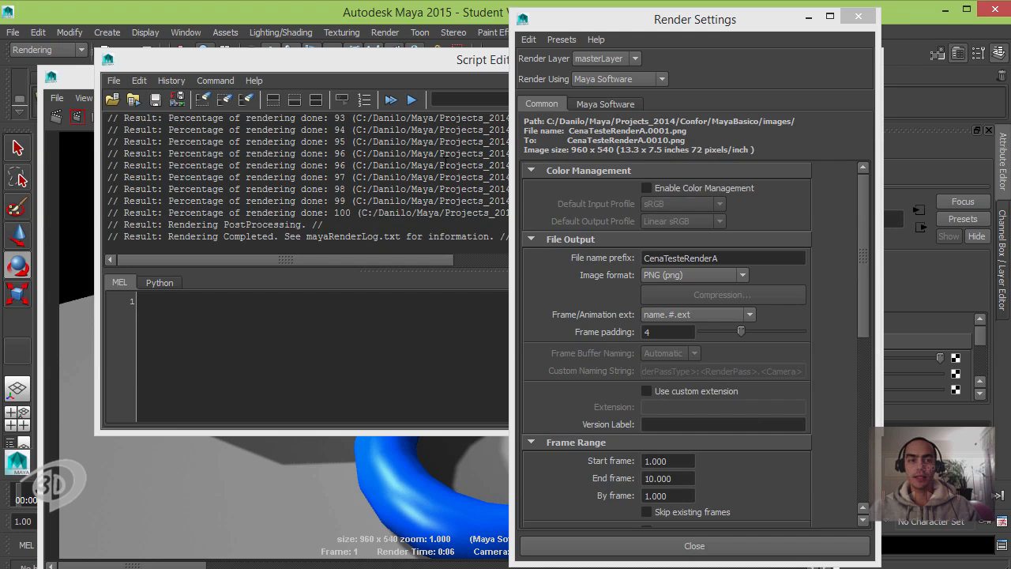
Compare the image in the Render View with the saved CenaTesteRenderA file, and minimize the photo viewer and folder windows.
{"action": "left_click", "coordinate": [75, 89]}
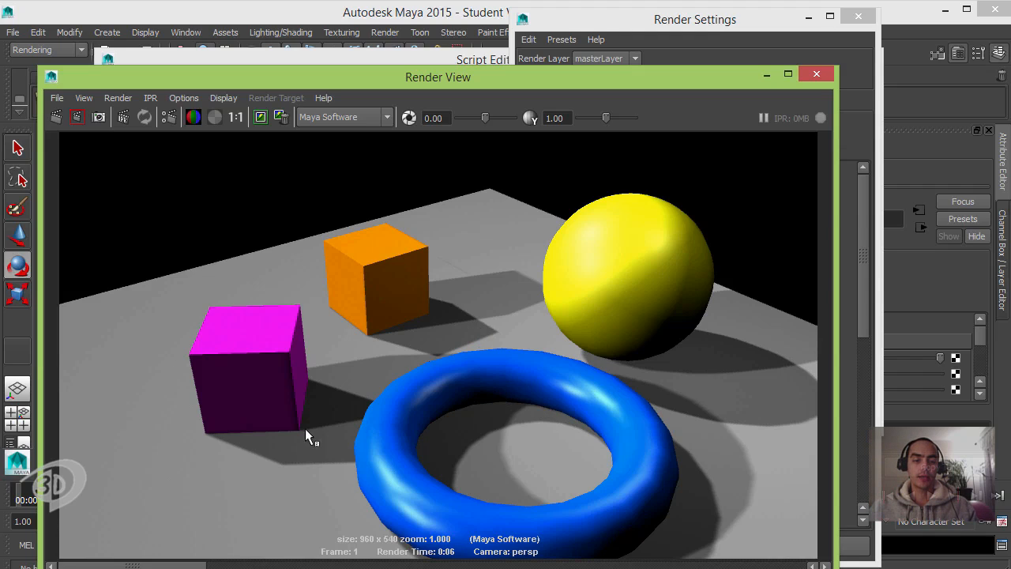
{"action": "left_click", "coordinate": [185, 566]}
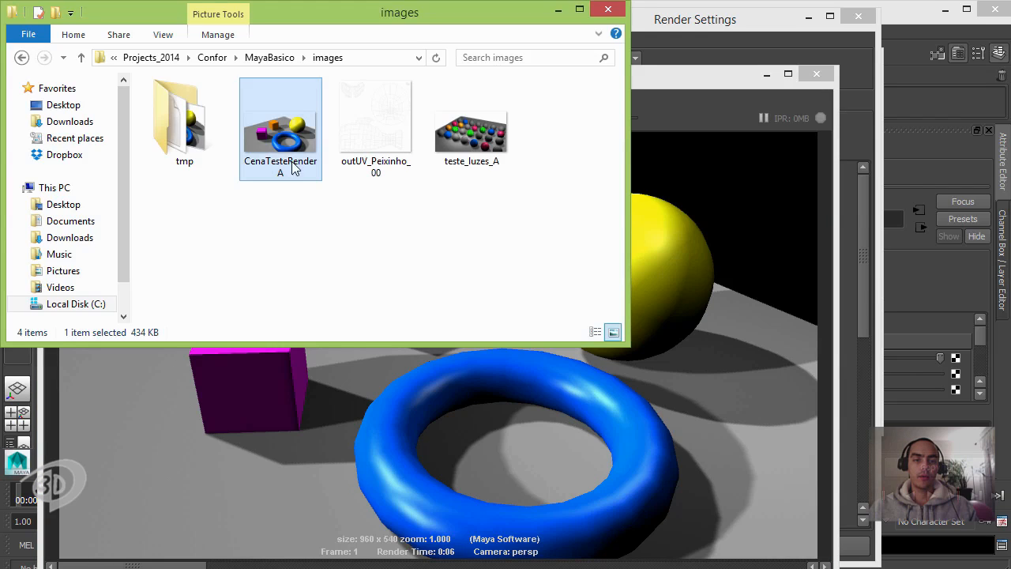
{"action": "double_click", "coordinate": [269, 161]}
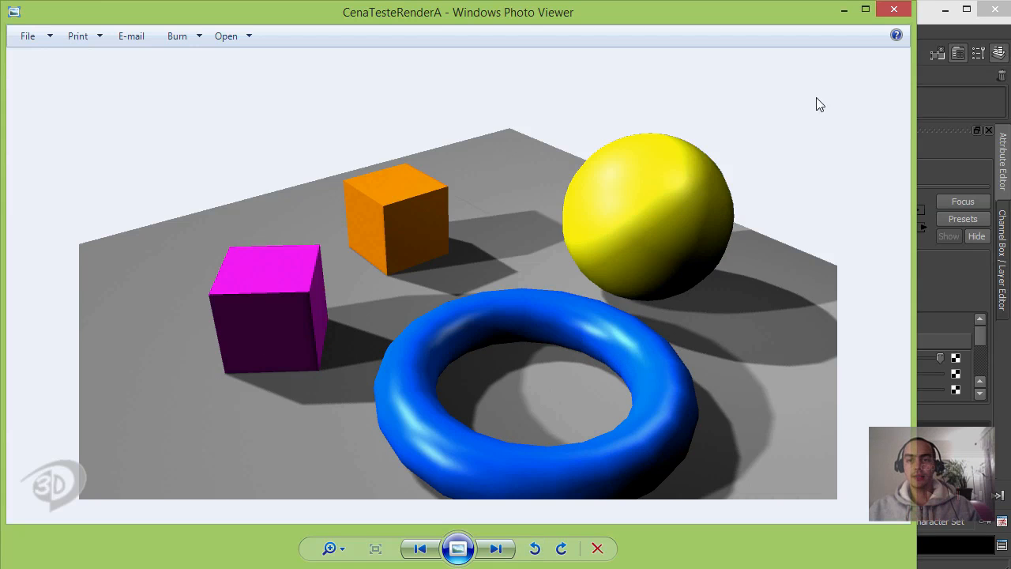
{"action": "left_click", "coordinate": [844, 10]}
{"action": "left_click", "coordinate": [556, 11]}
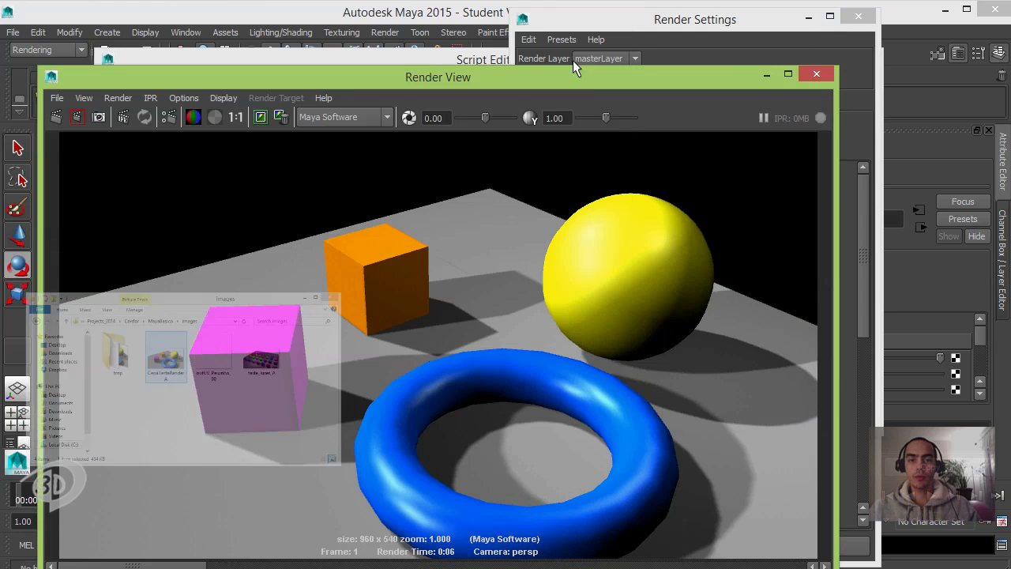
Set the Maya Software anti-aliasing quality preset to Production quality.
{"action": "left_click", "coordinate": [659, 22]}
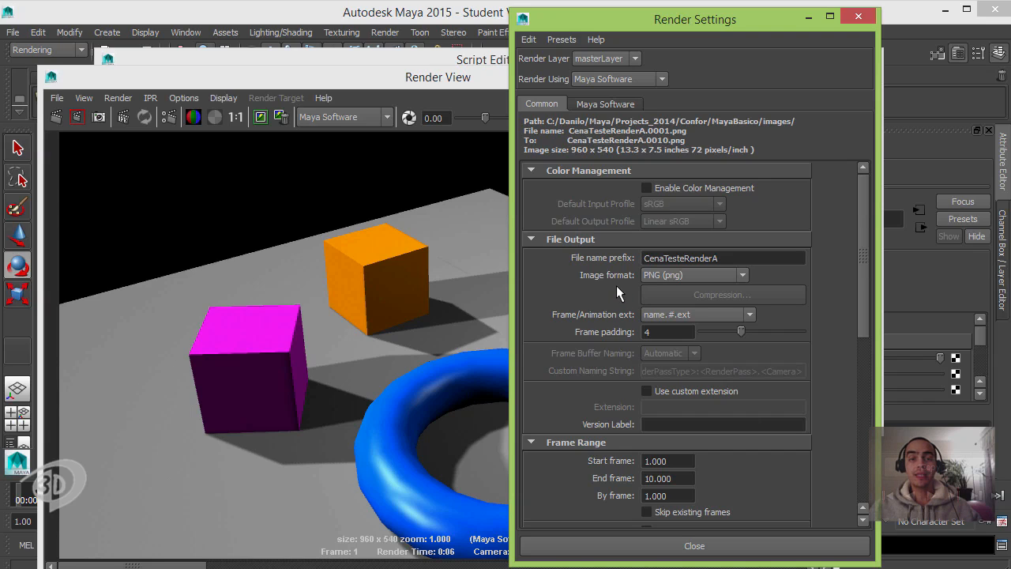
{"action": "left_click", "coordinate": [601, 104]}
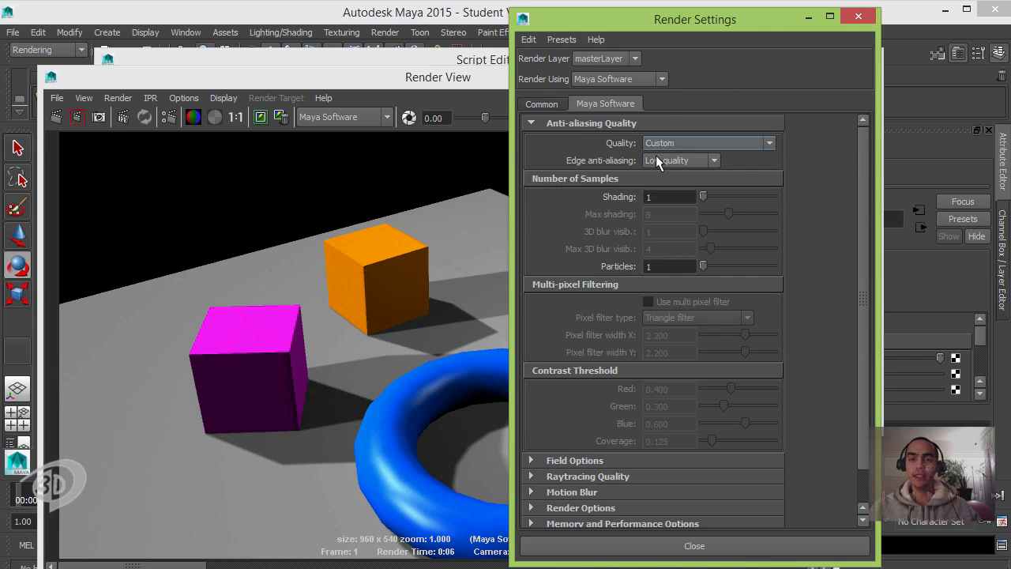
{"action": "left_click", "coordinate": [683, 142]}
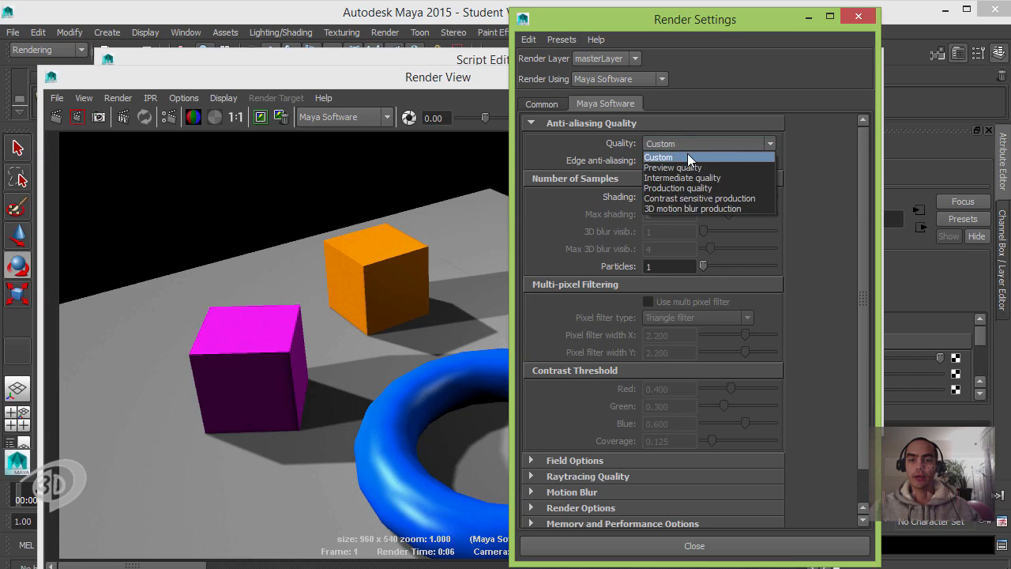
{"action": "left_click", "coordinate": [716, 186]}
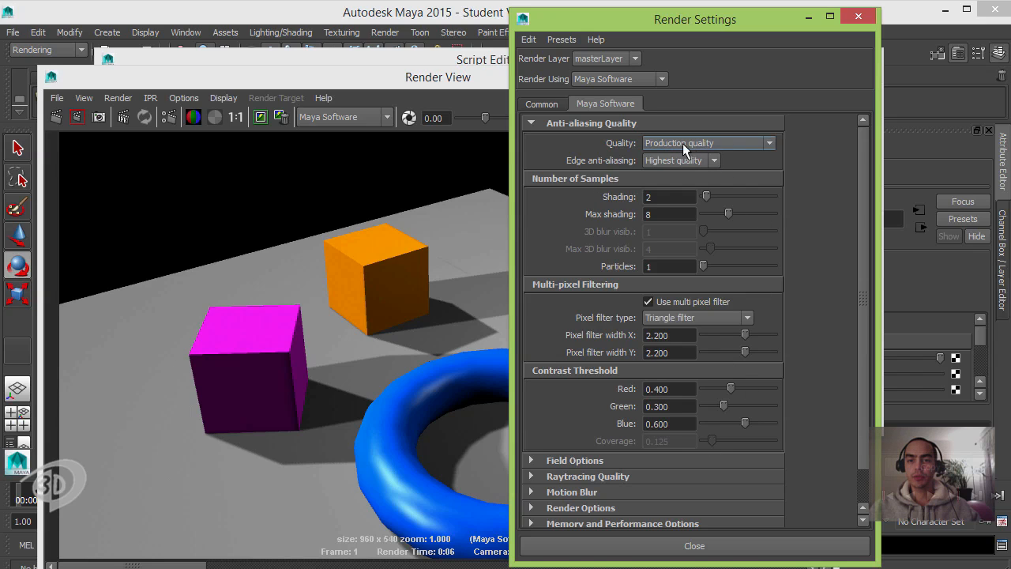
Render the scene again in the Render View with the production settings, and bring back the Render Settings window.
{"action": "left_click", "coordinate": [437, 80]}
{"action": "left_click", "coordinate": [56, 116]}
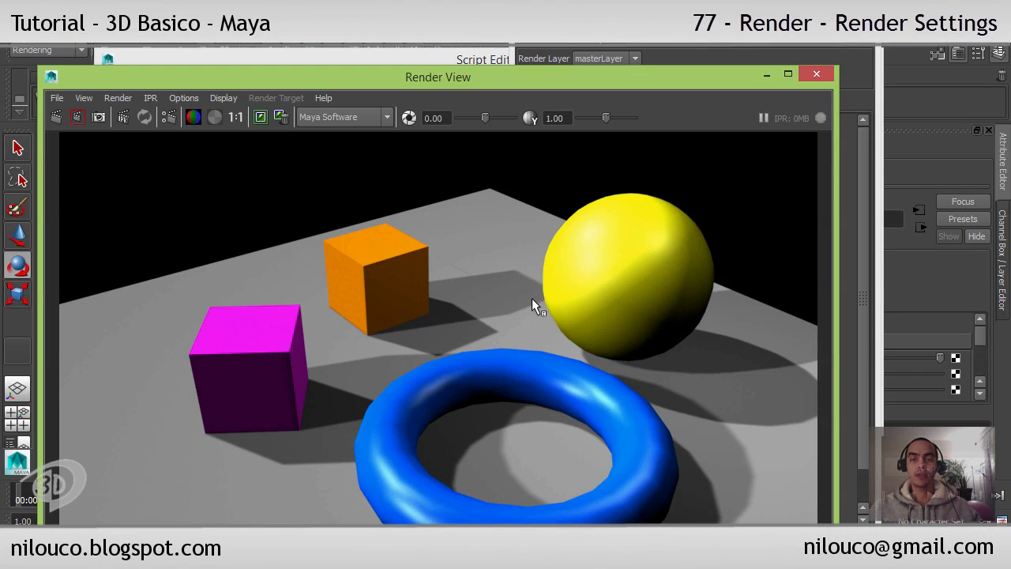
{"action": "left_click", "coordinate": [697, 34]}
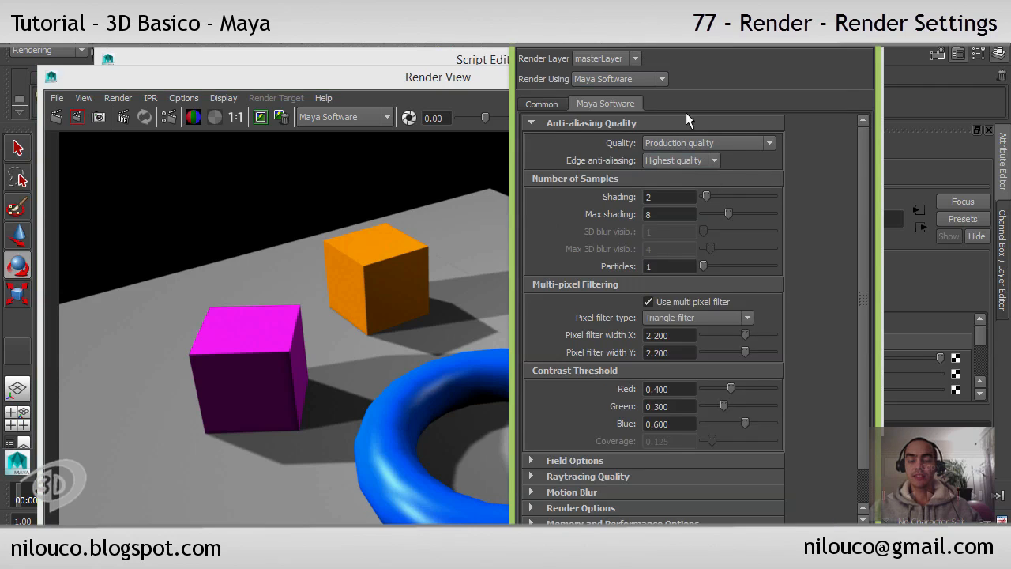